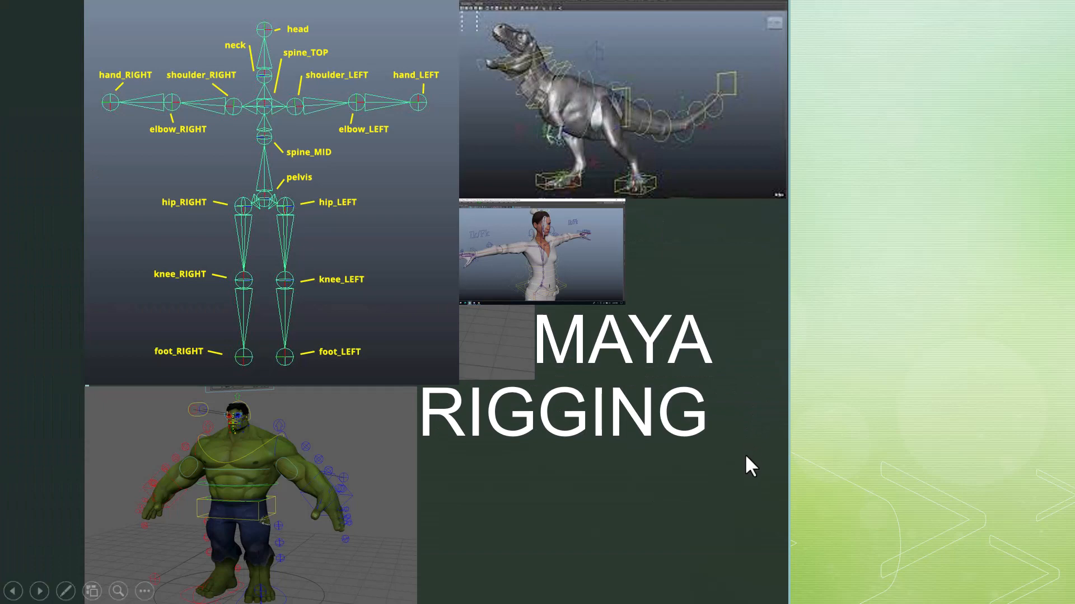
left_click(746, 456)
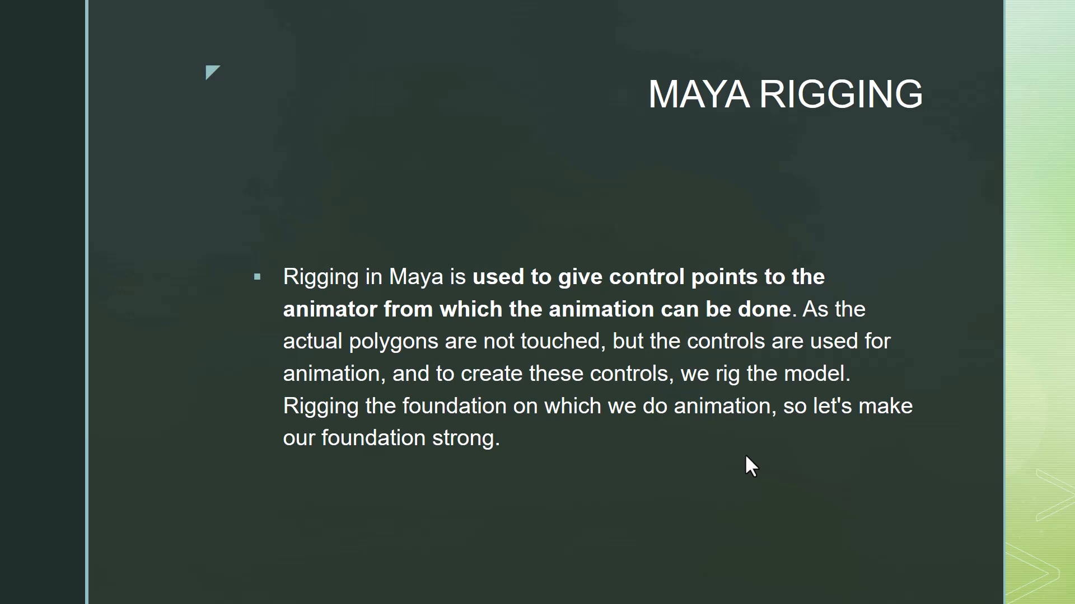
left_click(431, 378)
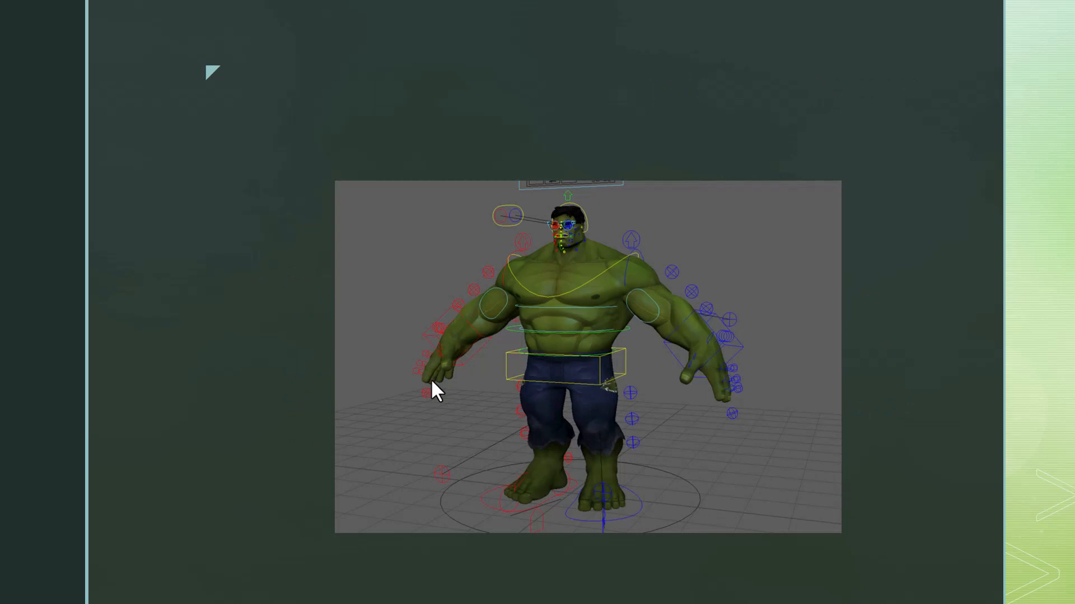
left_click(432, 381)
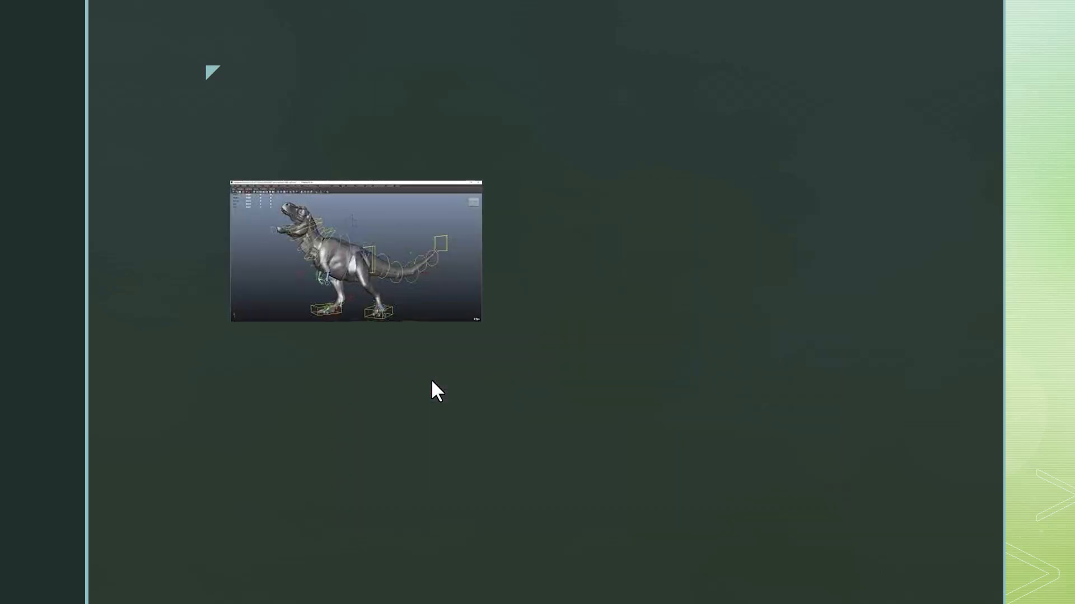
left_click(432, 381)
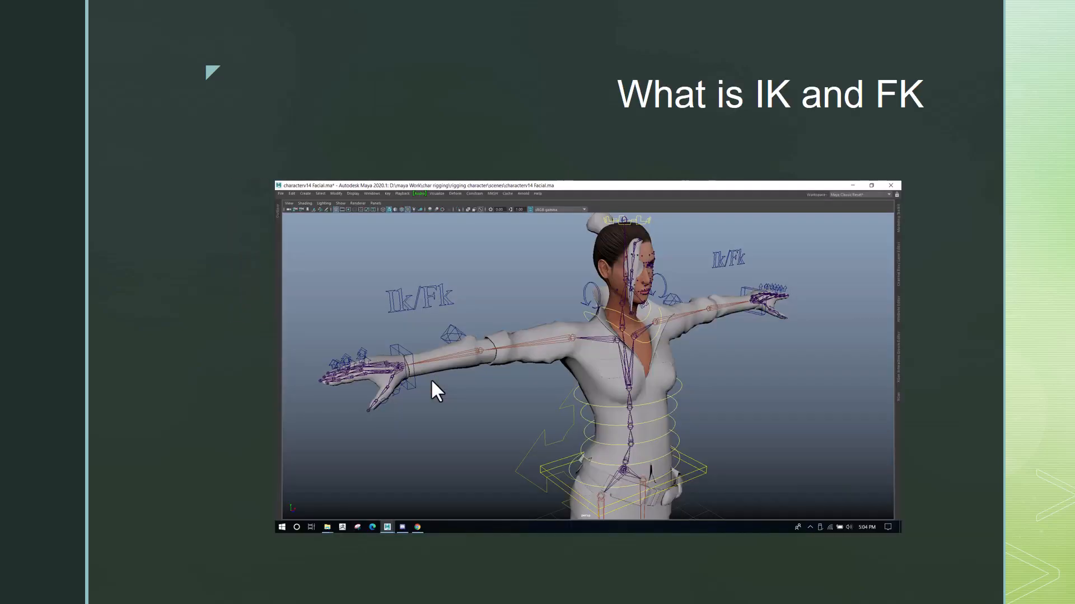
left_click(432, 381)
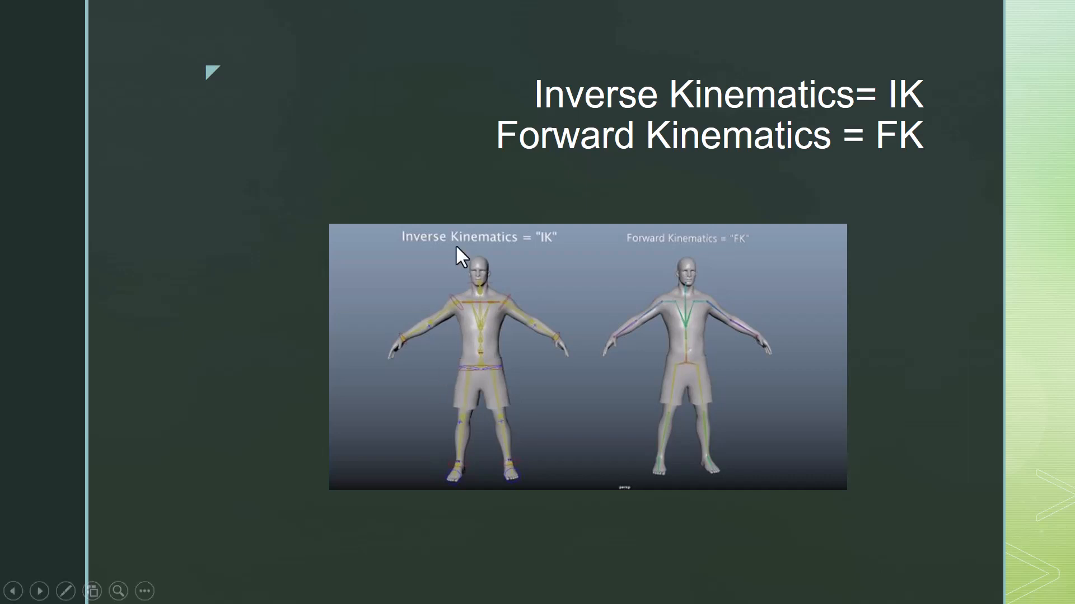
left_click(583, 301)
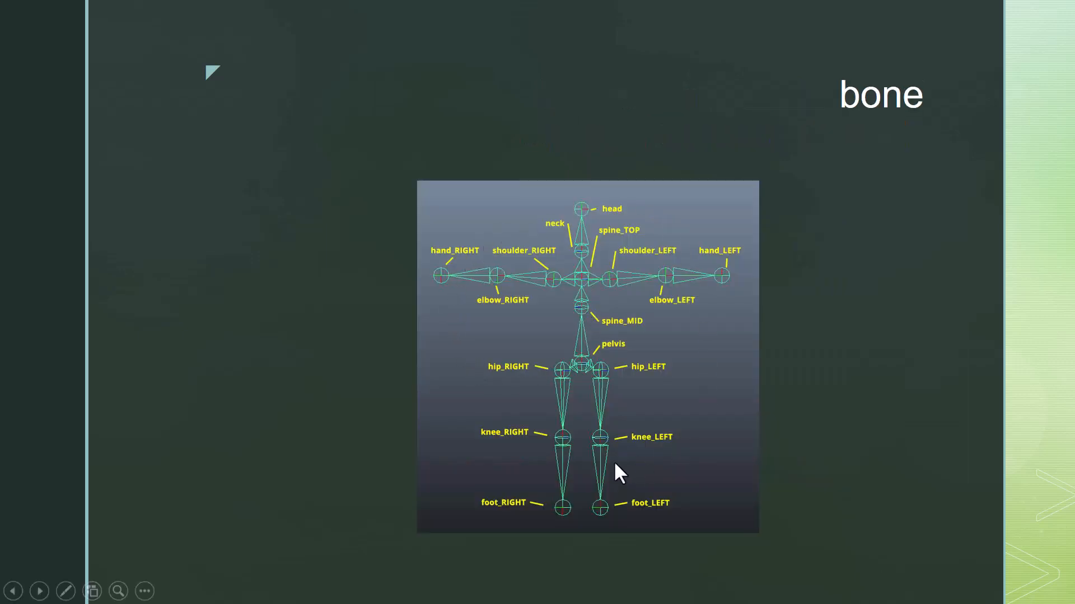
Switch to the hanuman.mb scene in Autodesk Maya, clear the selection and inspect the textured character from the front.
key("alt+Tab")
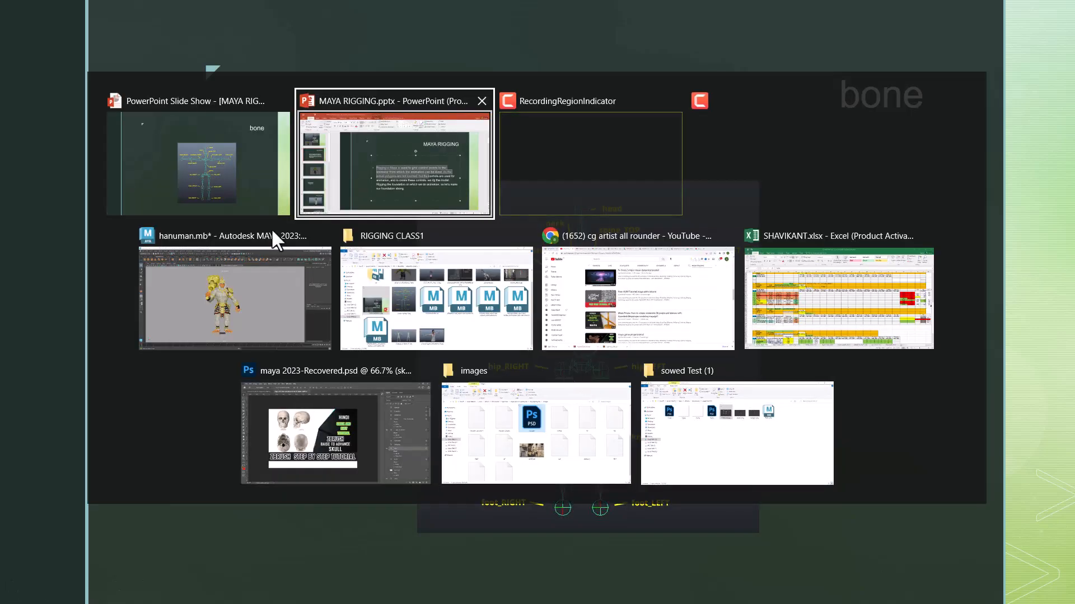
left_click(212, 282)
left_click(448, 271)
left_click_drag(449, 271, 707, 352, "alt")
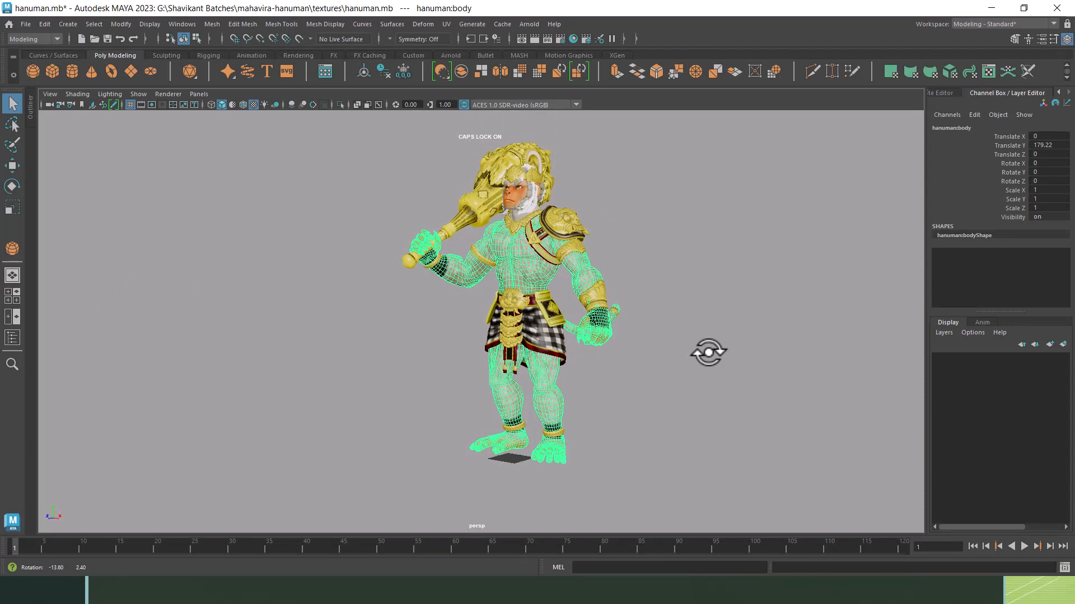
left_click(702, 391)
left_click_drag(529, 365, 562, 365, "alt")
left_click_drag(644, 387, 670, 390, "alt")
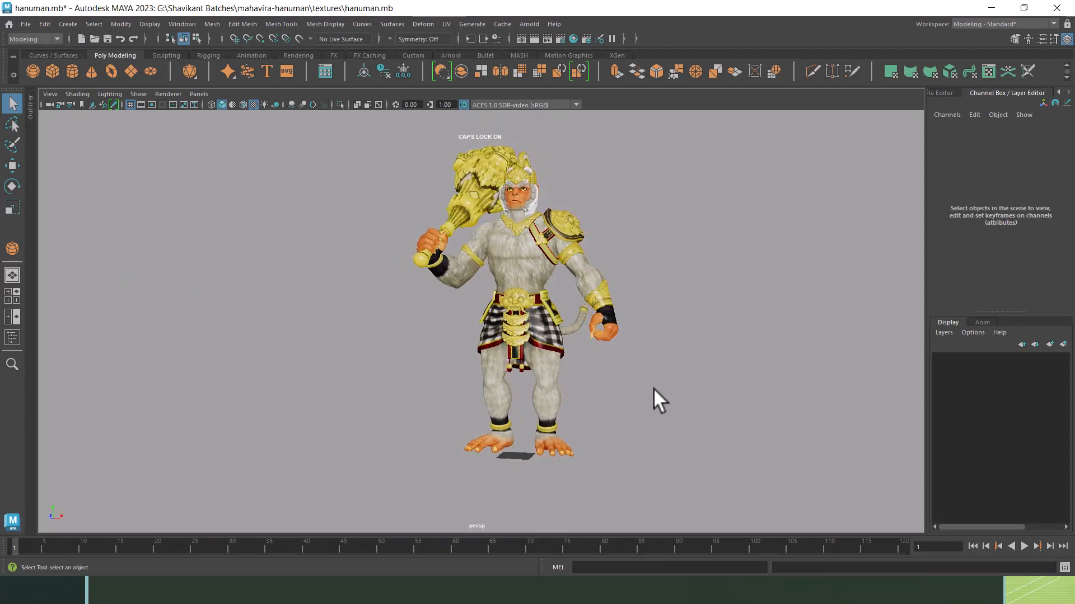
Show the front view as a single full-size view with the whole character framed.
left_click(12, 292)
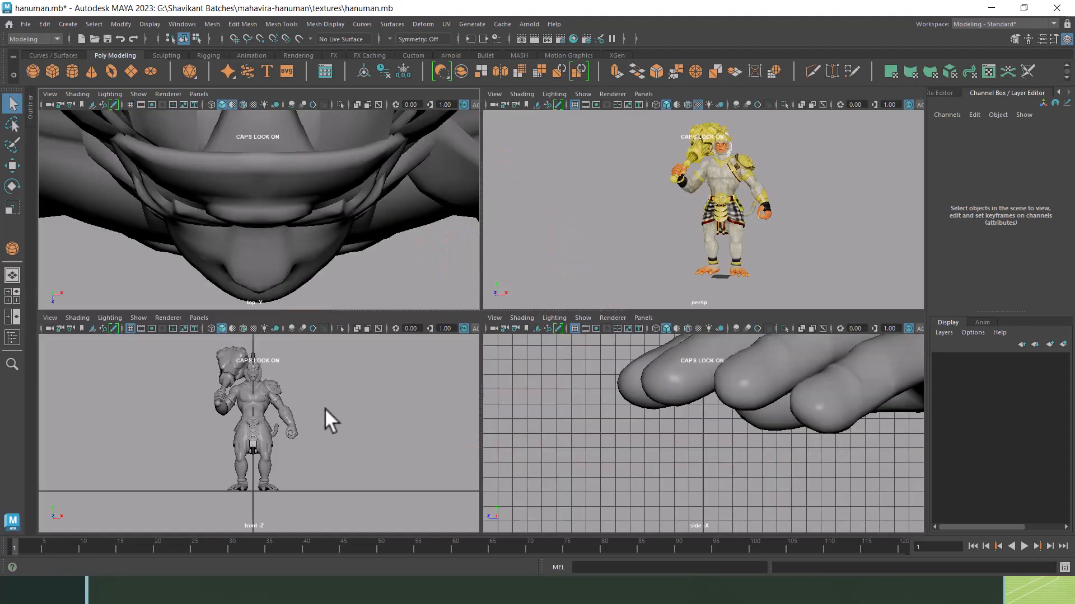
right_click_drag(325, 409, 343, 459, "alt")
key("space")
scroll(459, 389, "down", 3)
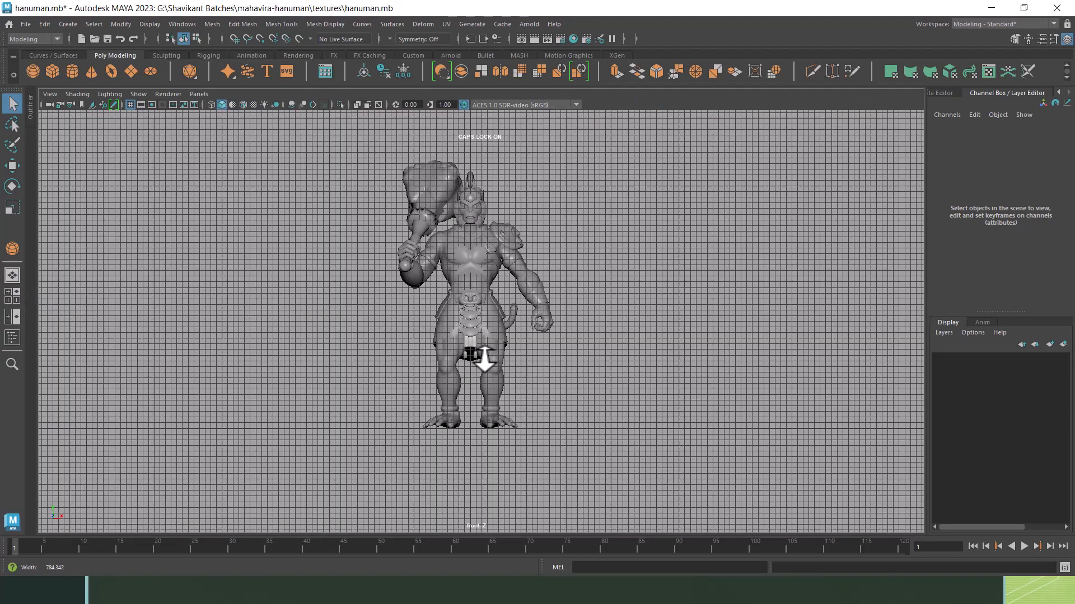
scroll(475, 382, "up", 3)
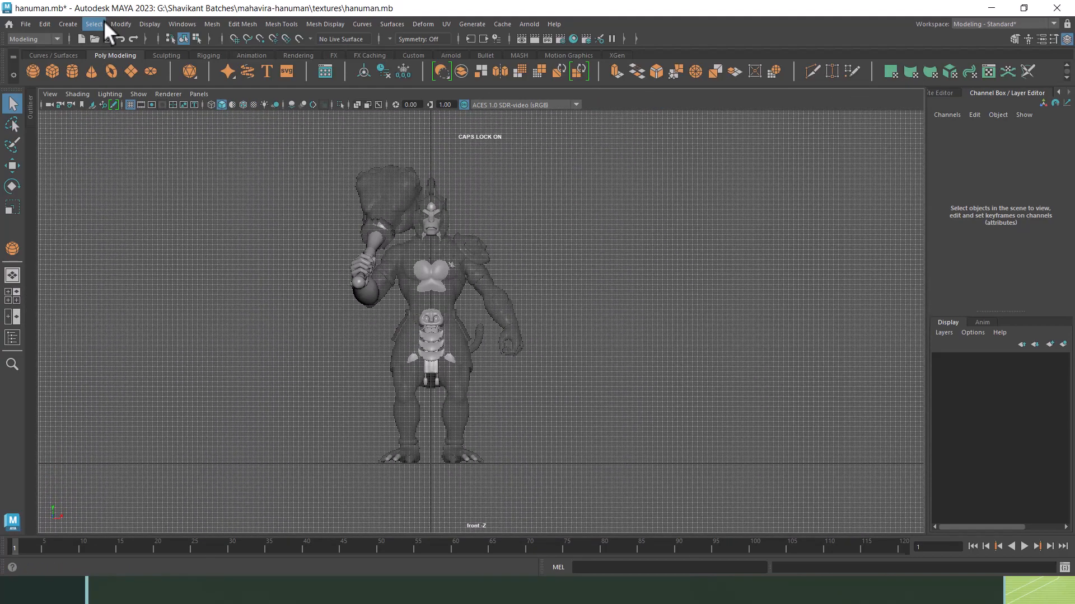
Switch to the Rigging menu set and tear off the Skeleton menu as a floating window beside the character.
left_click(68, 23)
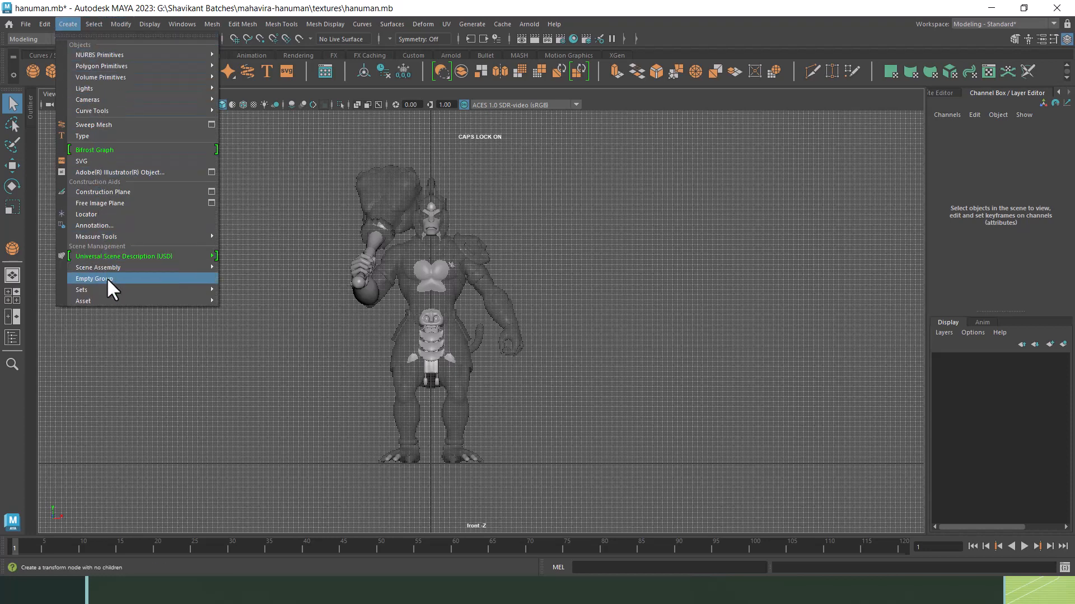
left_click(99, 17)
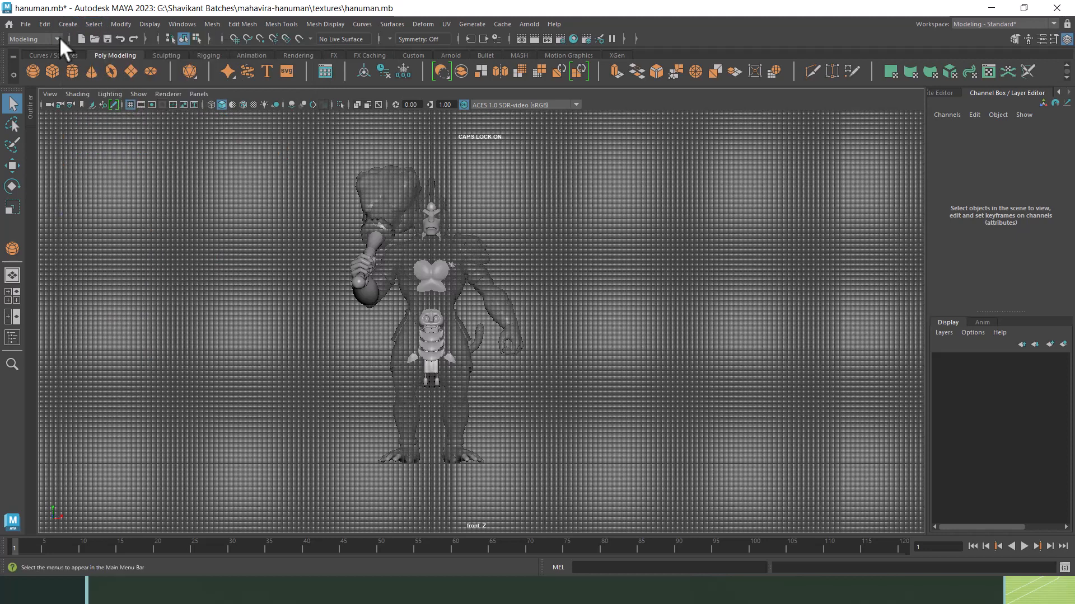
left_click(44, 38)
left_click(23, 63)
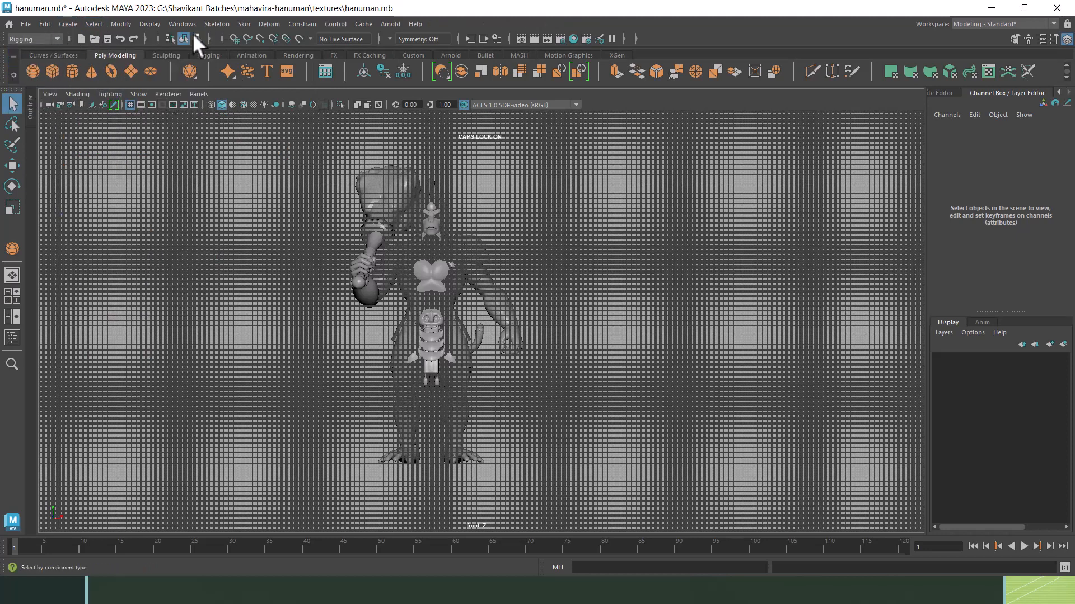
left_click(213, 25)
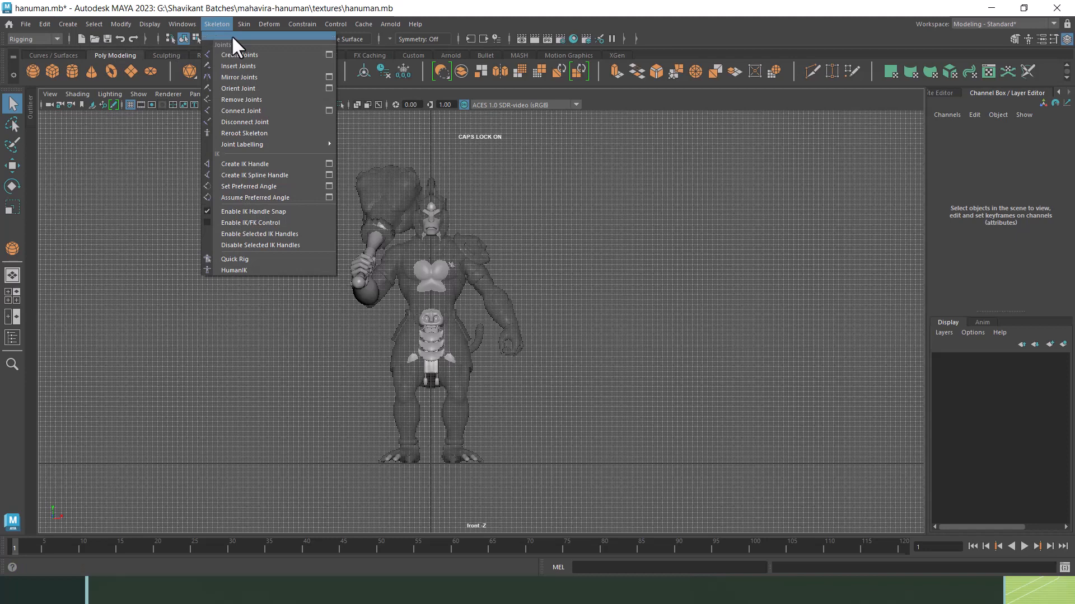
left_click(231, 35)
left_click_drag(259, 21, 754, 160)
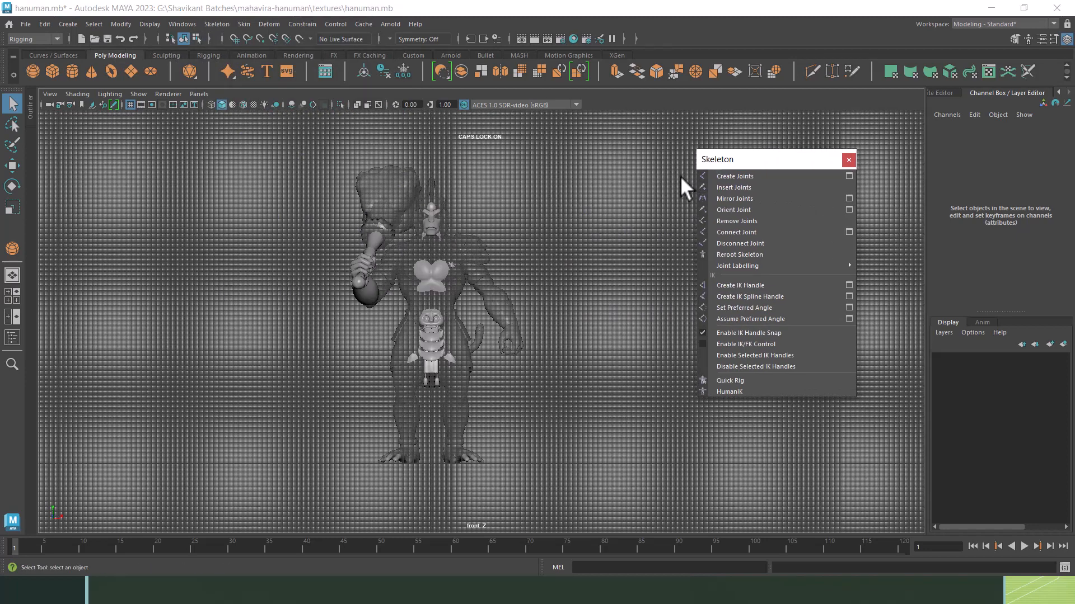
Hide the grid in the front view and display the character shaded with its textures.
left_click(130, 104)
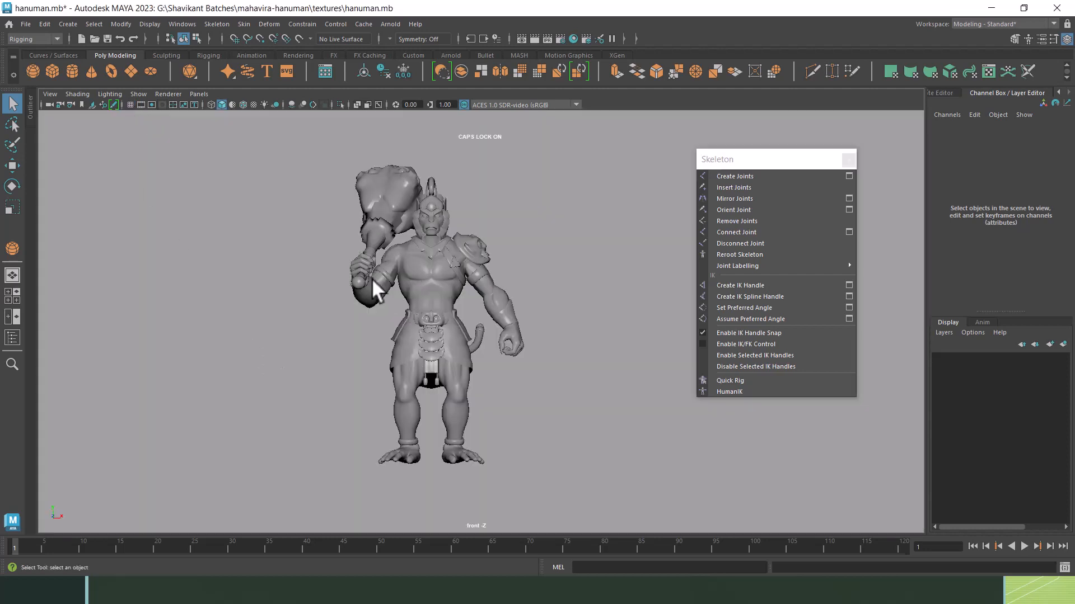
key("4")
key("5")
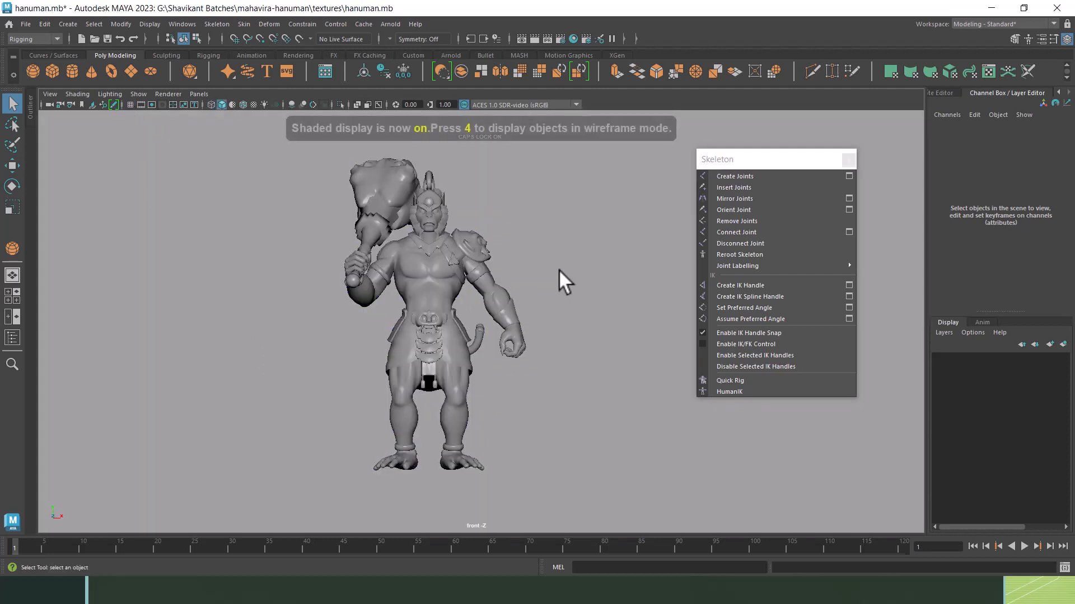
key("6")
Draw a curved chain of five joints beside the character from about head height down to the feet with Create Joints.
left_click(768, 174)
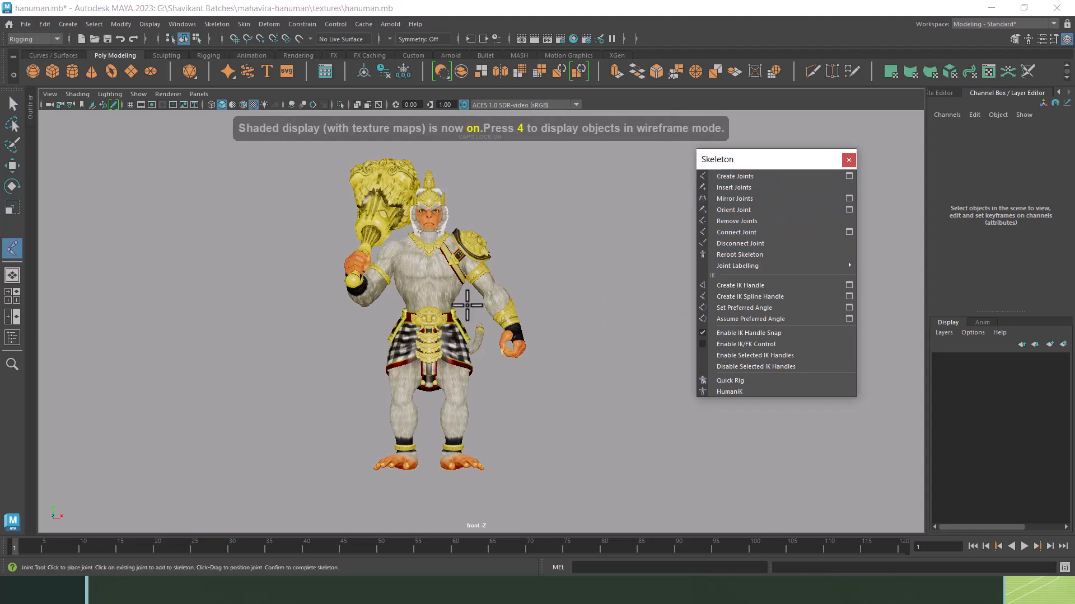
middle_click_drag(541, 266, 448, 232, "alt")
mouse_move(448, 232)
right_mouse_down("alt")
mouse_move(490, 280)
mouse_move(456, 269)
right_mouse_up("alt")
left_click(423, 205)
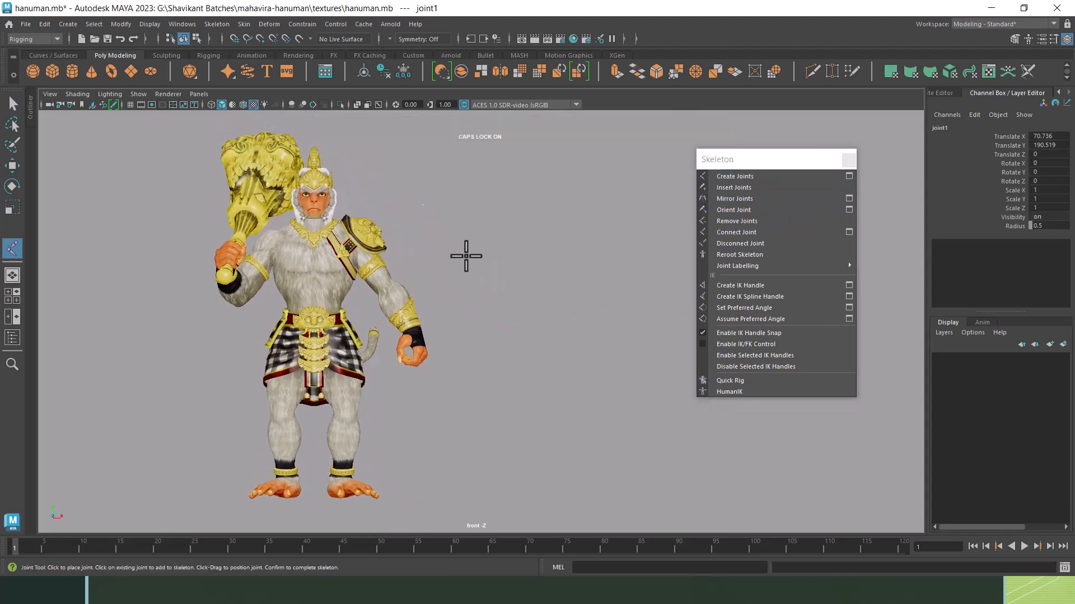
left_click(481, 281)
left_click(525, 367)
left_click(494, 456)
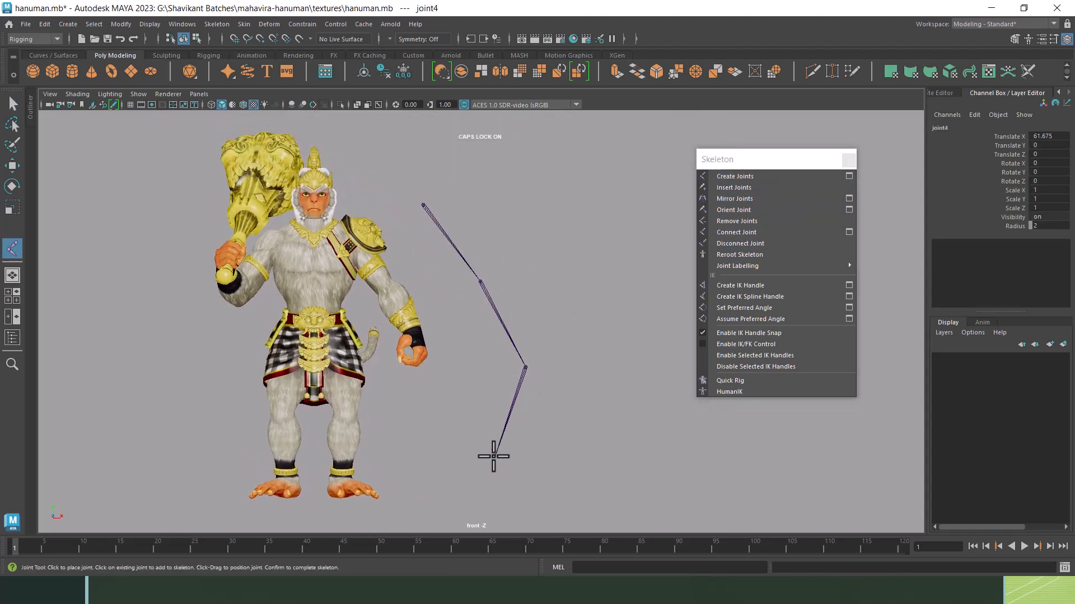
left_click(428, 493)
middle_click_drag(425, 444, 456, 359, "alt")
key("Return")
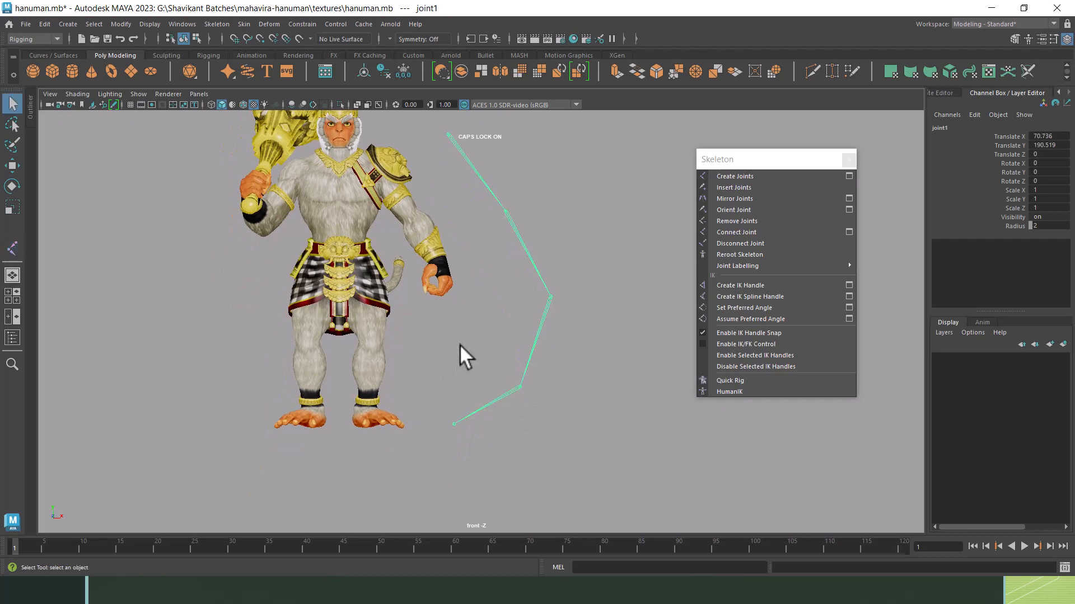
Show the Outliner beside the front view and expand the joint hierarchy from joint1 down to joint5.
left_click(502, 351)
left_click_drag(501, 351, 523, 439)
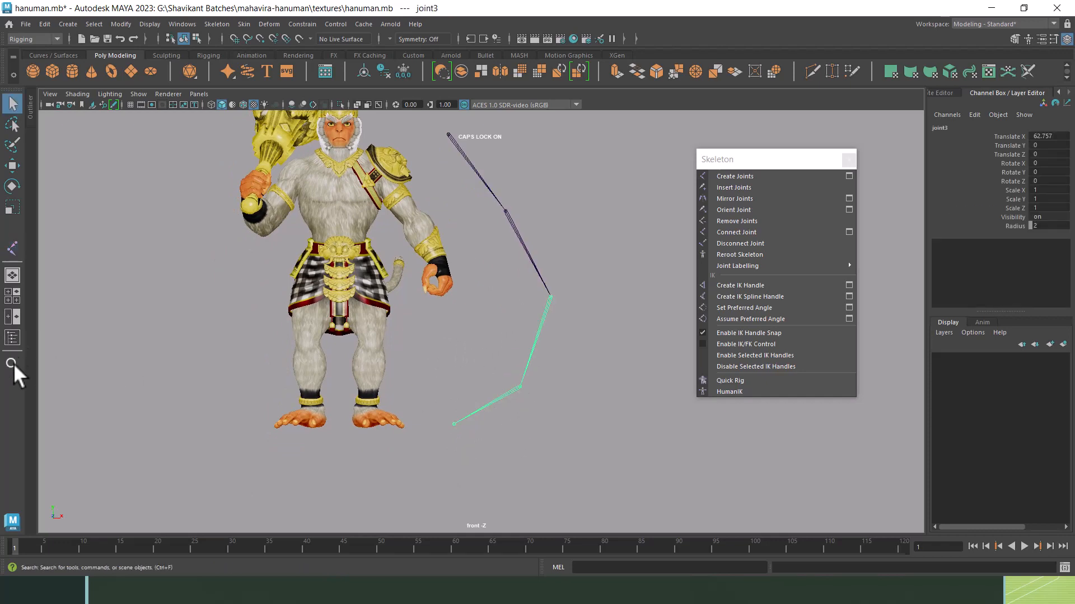
left_click(13, 337)
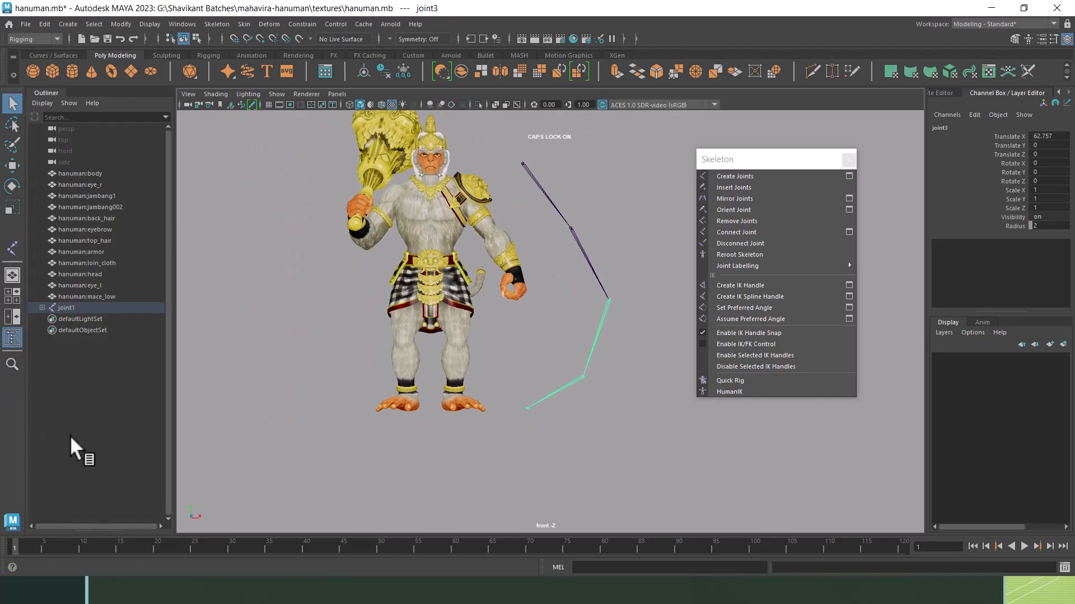
left_click(42, 307)
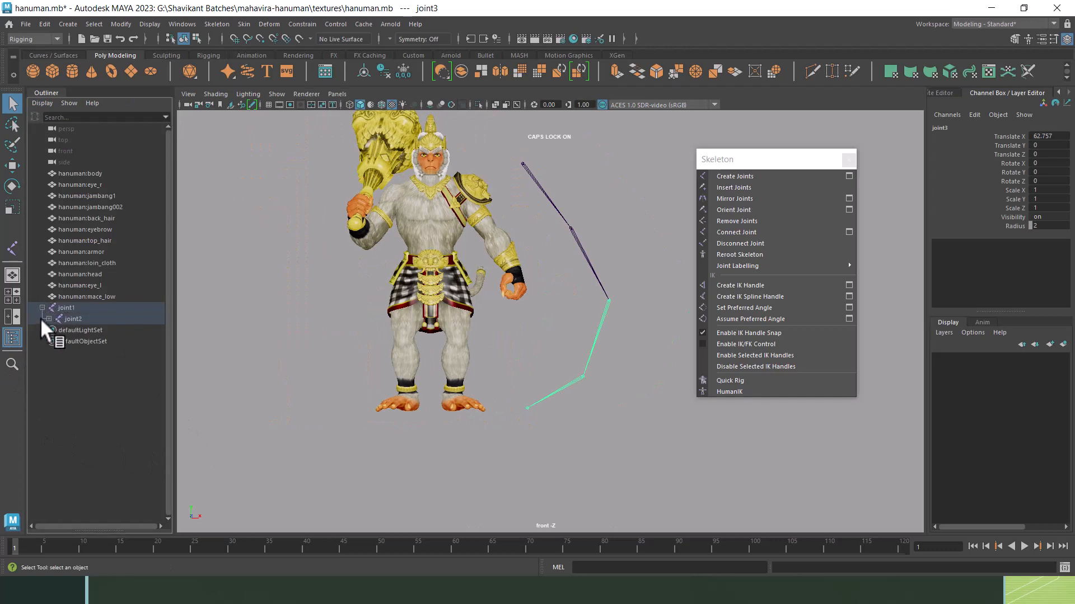
left_click(49, 319)
left_click(56, 330)
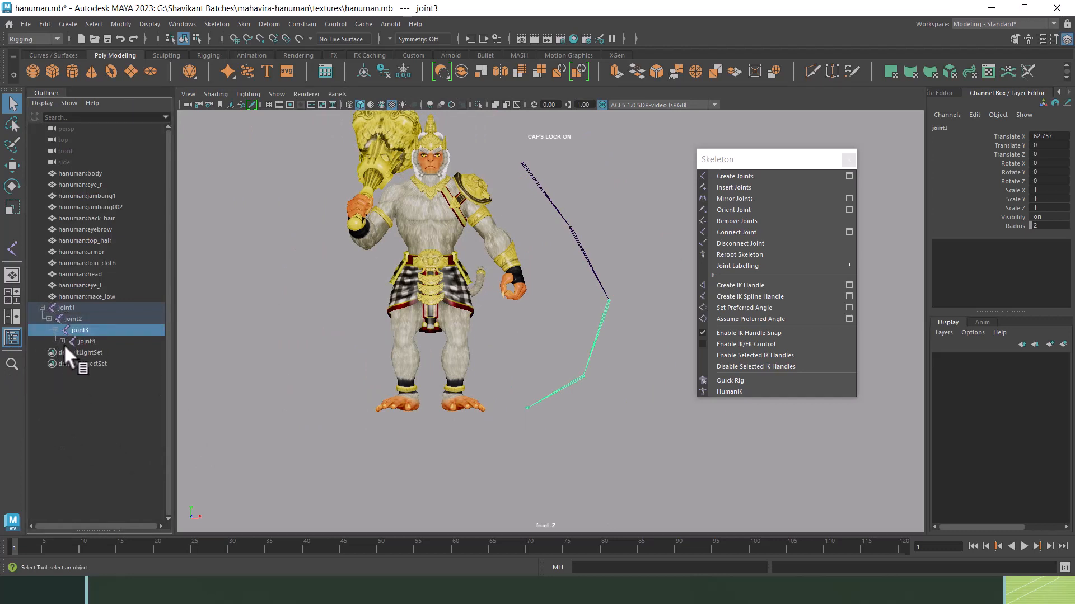
left_click(62, 341)
Set the radius of all five joints, joint1 to joint5, to 17.
left_click_drag(89, 346, 66, 308)
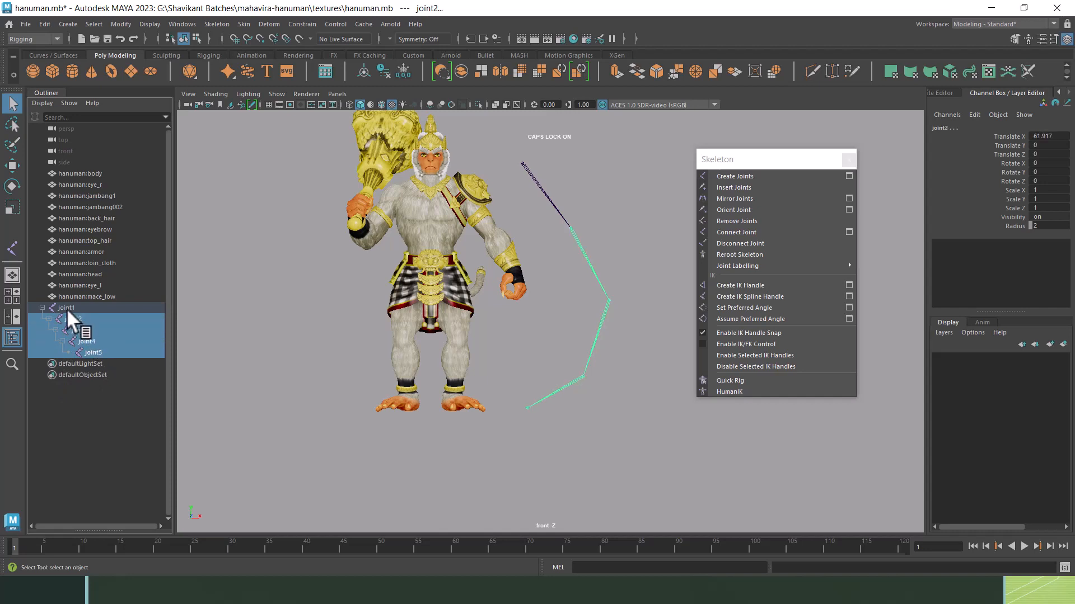
left_click(1014, 224)
middle_click_drag(653, 330, 727, 287)
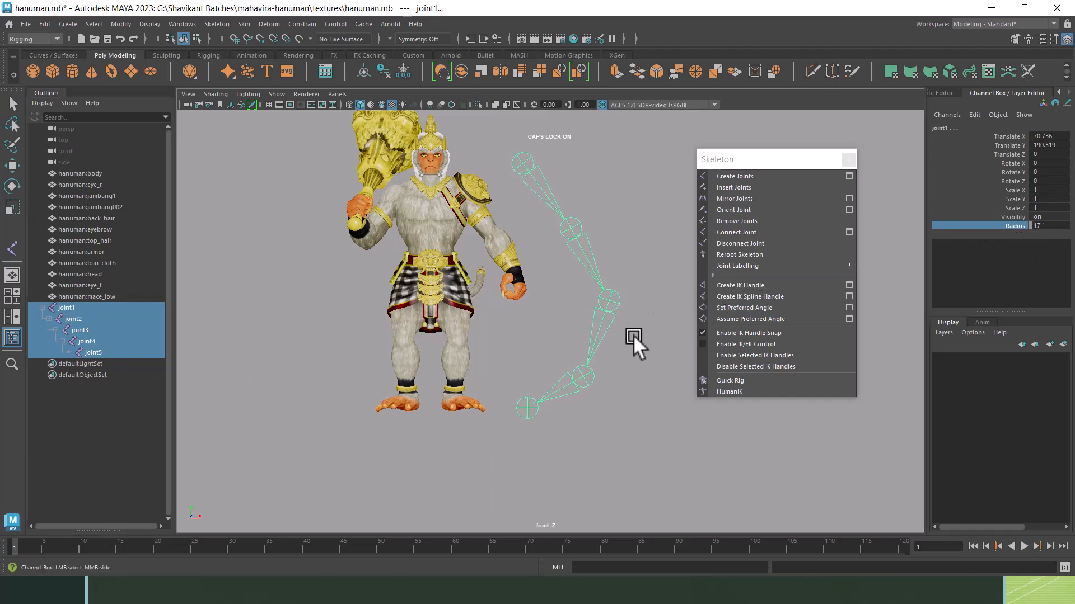
Set joint2's radius to 18.2 and try adjusting joint4's radius separately.
left_click(74, 319)
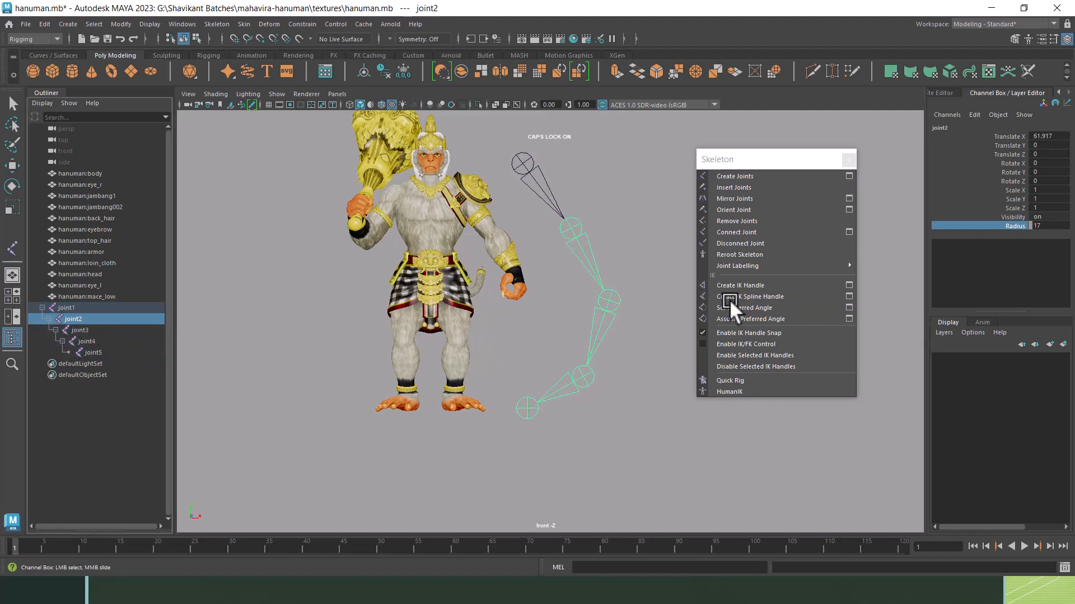
middle_click_drag(963, 274, 890, 264)
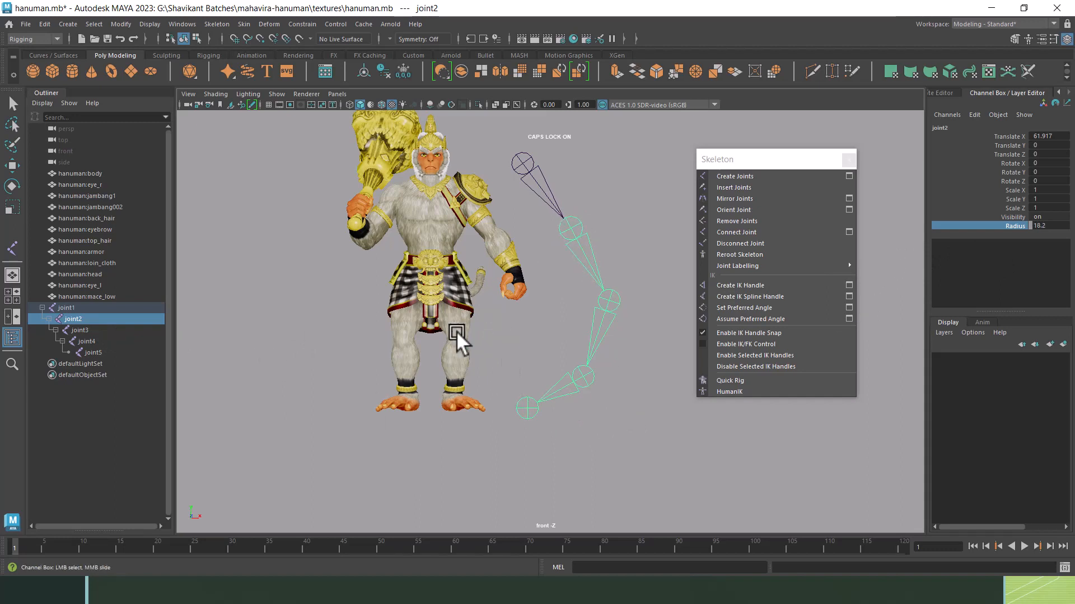
left_click(81, 340)
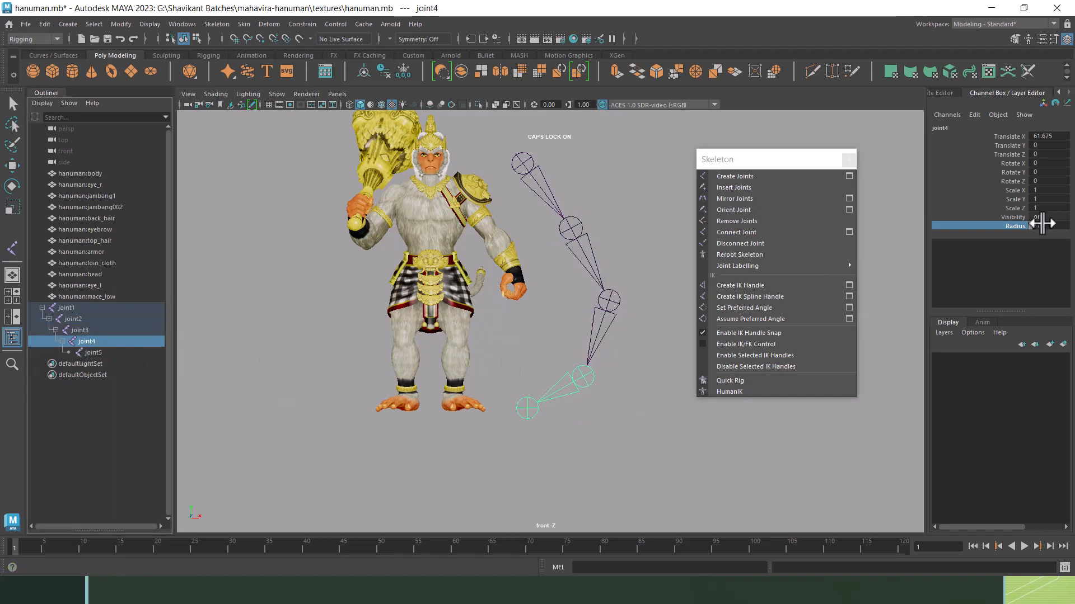
mouse_move(639, 231)
middle_mouse_down()
mouse_move(559, 240)
mouse_move(638, 228)
middle_mouse_up()
key("q")
Move the end joint joint5 slightly downward, and shift the whole chain by joint1 to about X 117.136, Y 189.66.
left_click(591, 434)
left_click(529, 409)
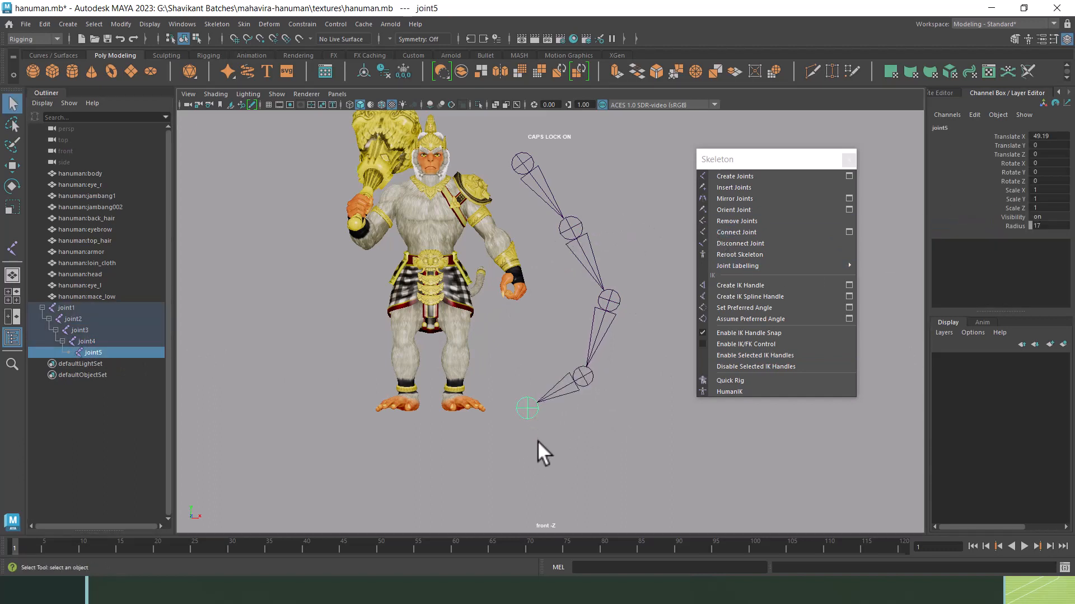
key("w")
mouse_move(530, 413)
left_mouse_down()
mouse_move(585, 476)
mouse_move(522, 319)
mouse_move(533, 418)
left_mouse_up()
left_click(524, 164)
left_click_drag(524, 162, 583, 165)
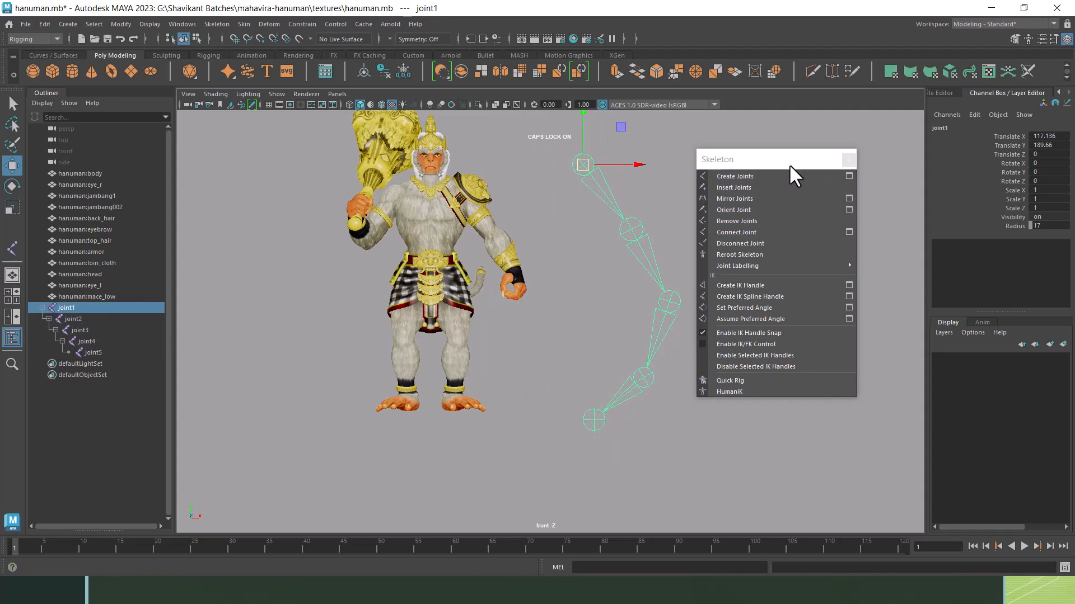
Move the floating Skeleton menu farther away from the joint chain, keeping joint1 selected.
left_click_drag(789, 163, 896, 141)
left_click(742, 188)
left_click(588, 167)
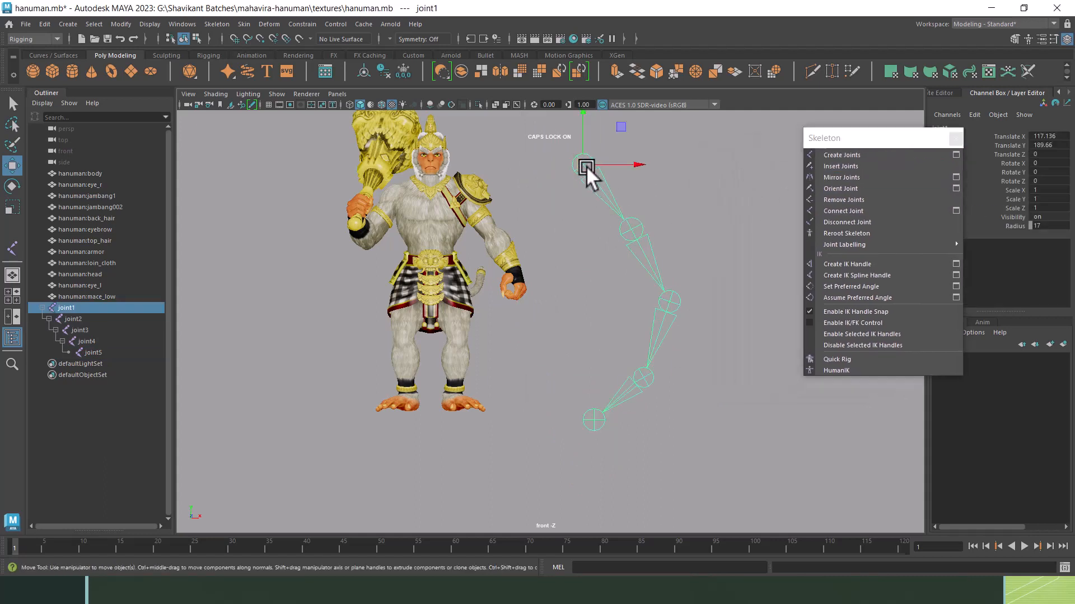
Move the whole chain by joint1 to about X 155.372, Y 204.267, leaving joint1 selected.
left_click_drag(586, 166, 634, 146)
left_click(720, 187)
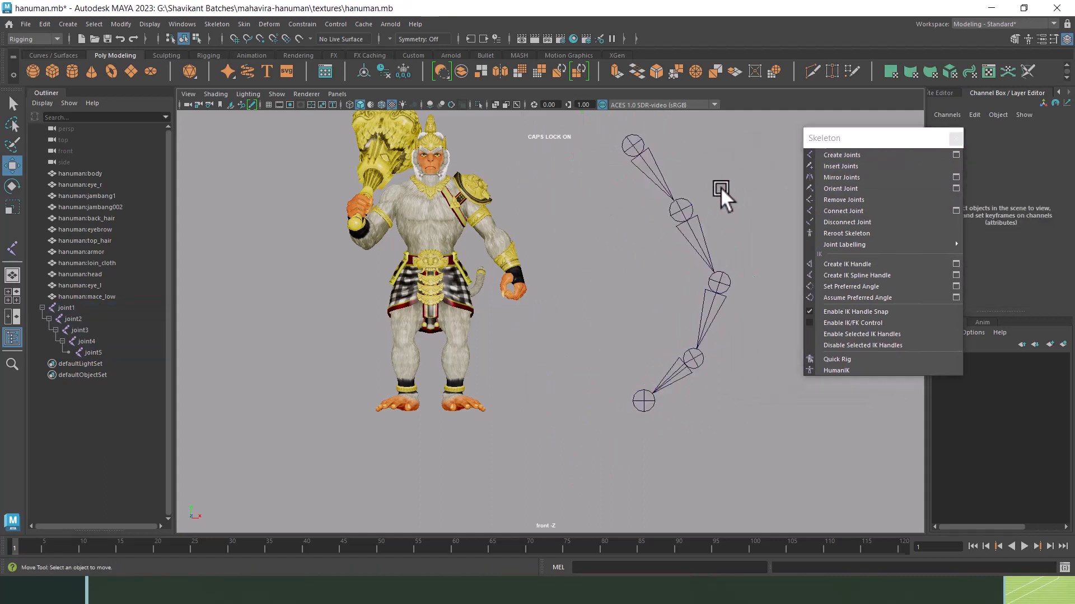
left_click(631, 146)
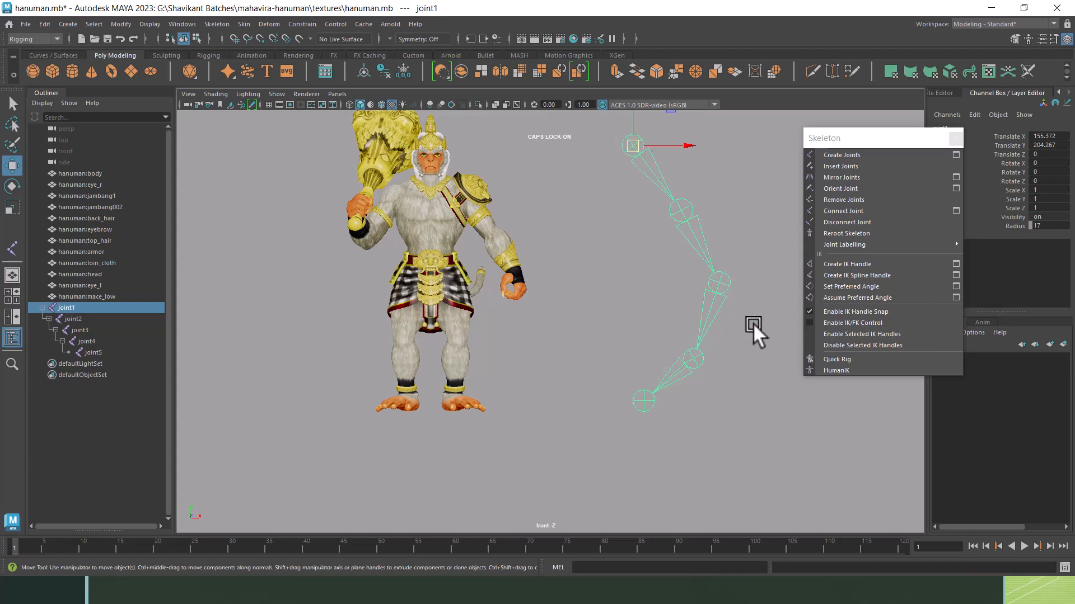
Try moving joint3 slightly downward together with its child joints, and undo the move.
left_click(726, 287)
mouse_move(721, 300)
left_mouse_down()
mouse_move(708, 251)
mouse_move(714, 326)
mouse_move(710, 299)
left_mouse_up()
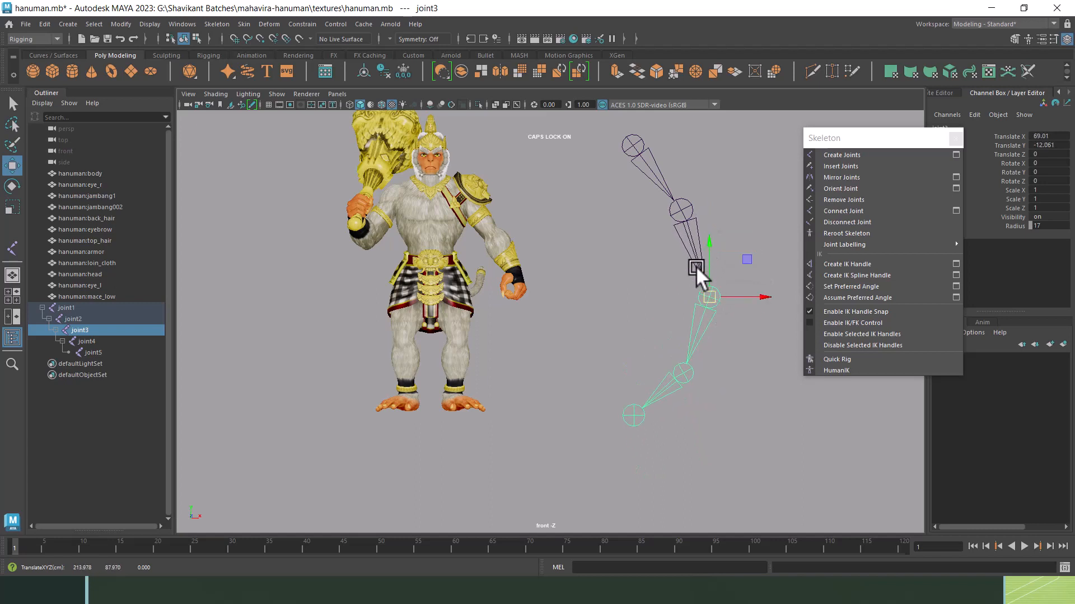
key("ctrl+z")
Select joint2, joint4, joint1 and joint3 in turn to examine which child joints each one controls.
left_click(683, 209)
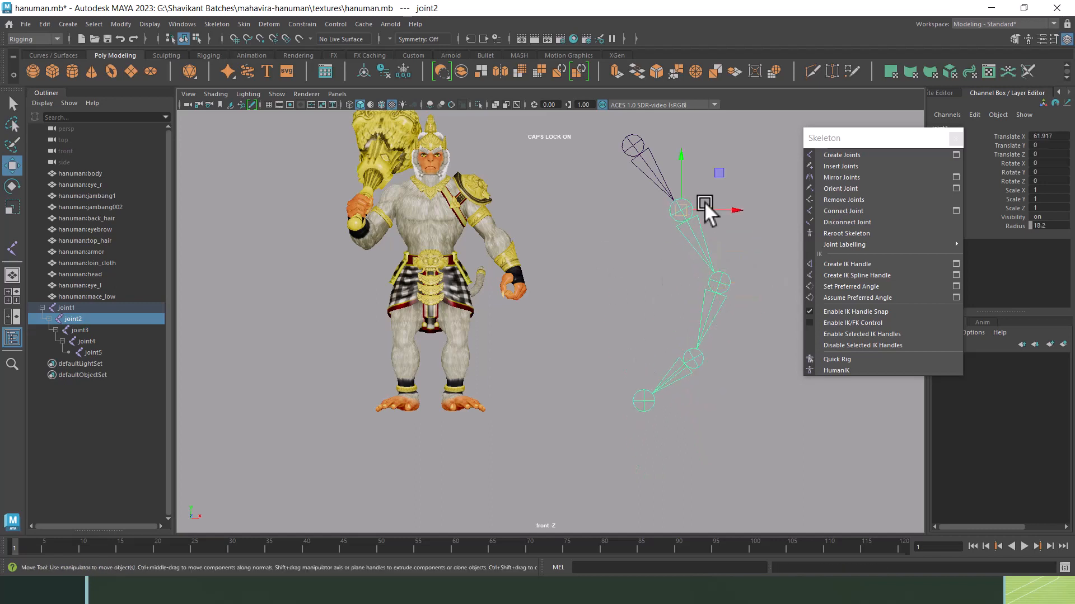
left_click(664, 451)
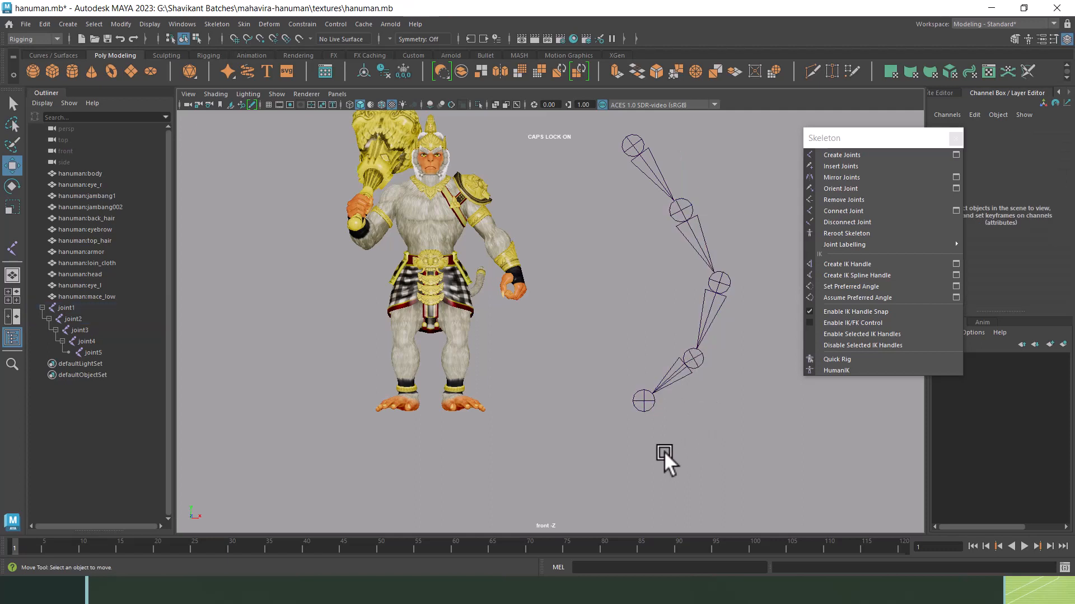
left_click(696, 359)
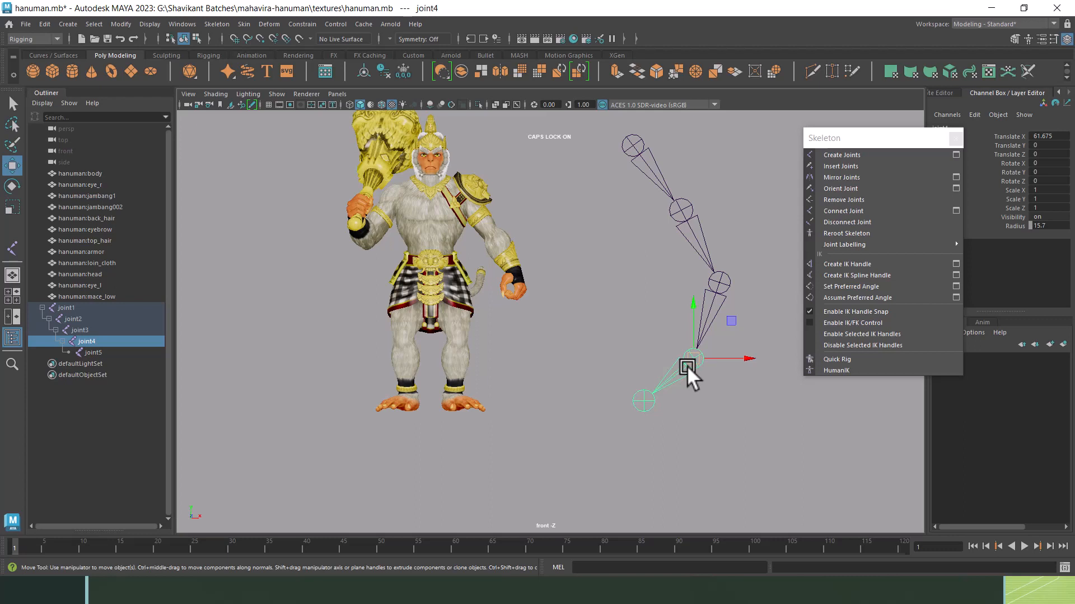
left_click(632, 144)
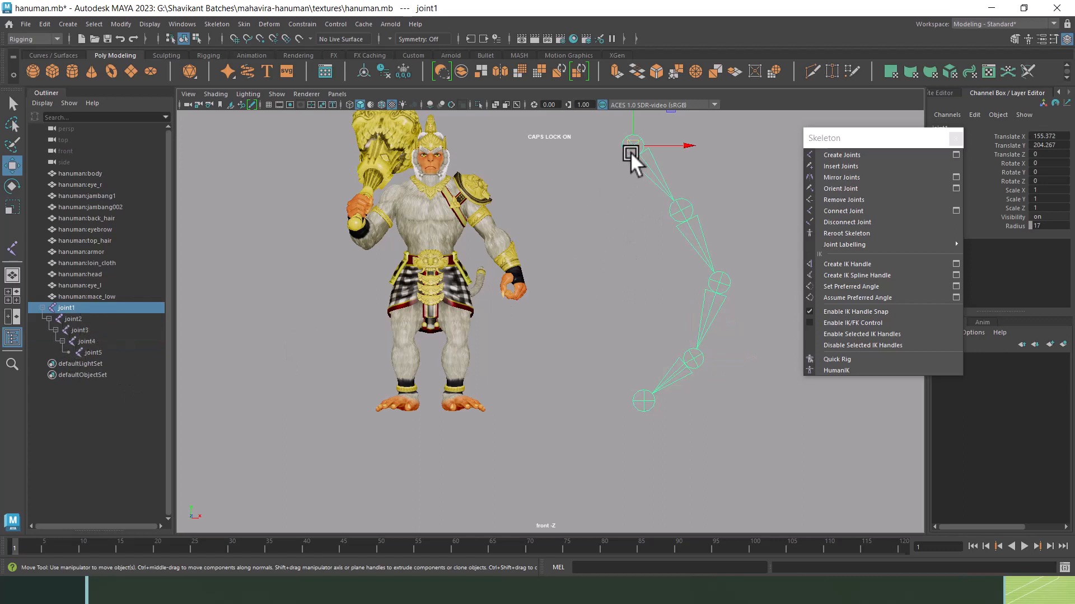
left_click(699, 335)
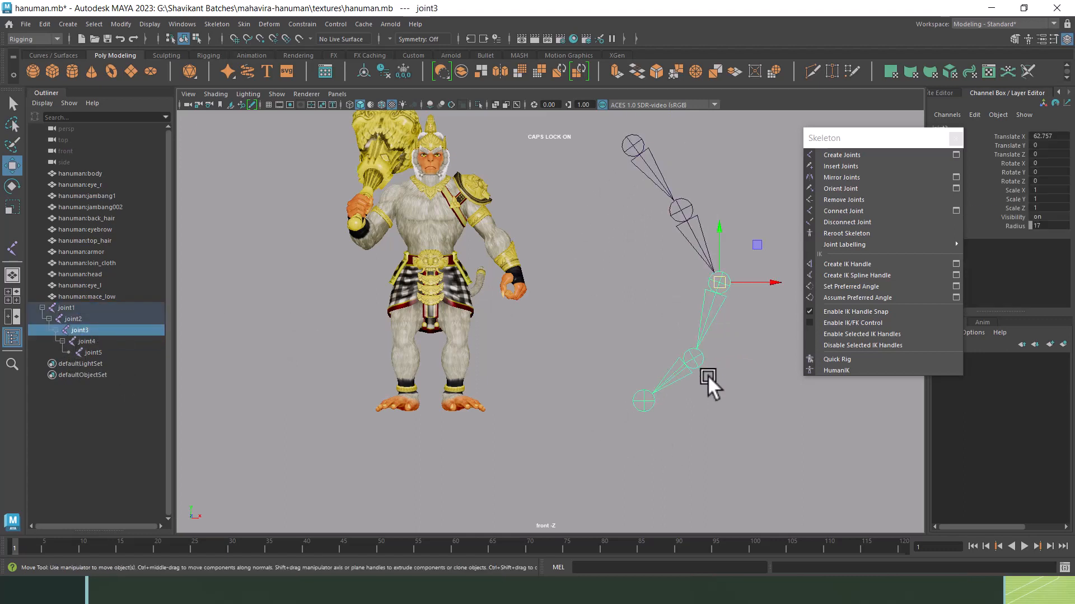
Delete the entire practice joint chain beside the character.
left_click(629, 294)
left_click_drag(596, 135, 786, 520)
key("Delete")
Switch the front view to wireframe display so joints can be placed inside the character's body.
scroll(575, 313, "up", 5)
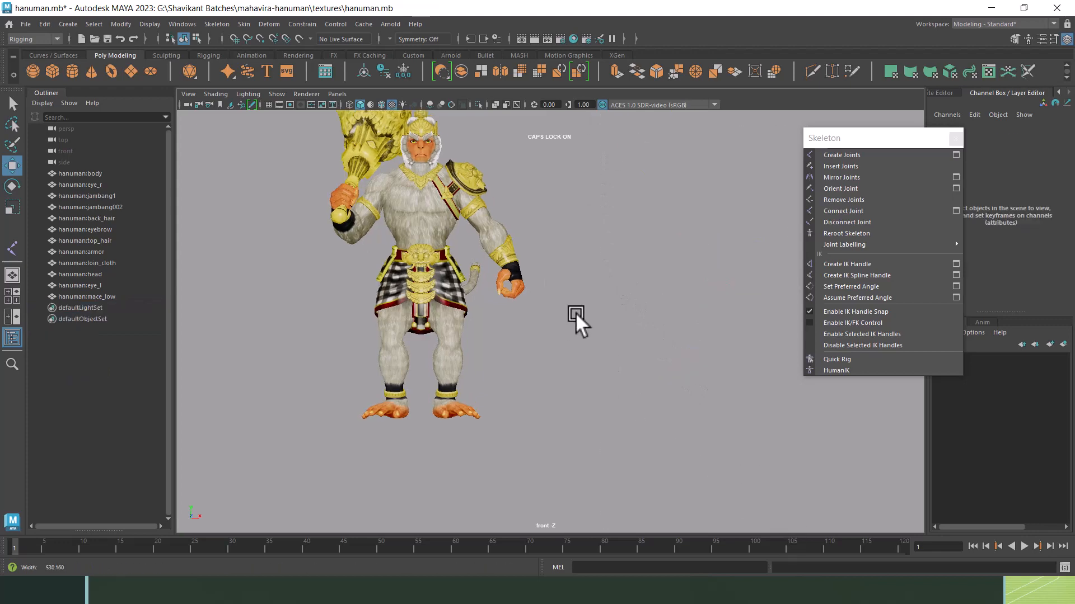
middle_click_drag(536, 235, 690, 303, "alt")
scroll(632, 342, "up", 3)
scroll(684, 354, "up", 1)
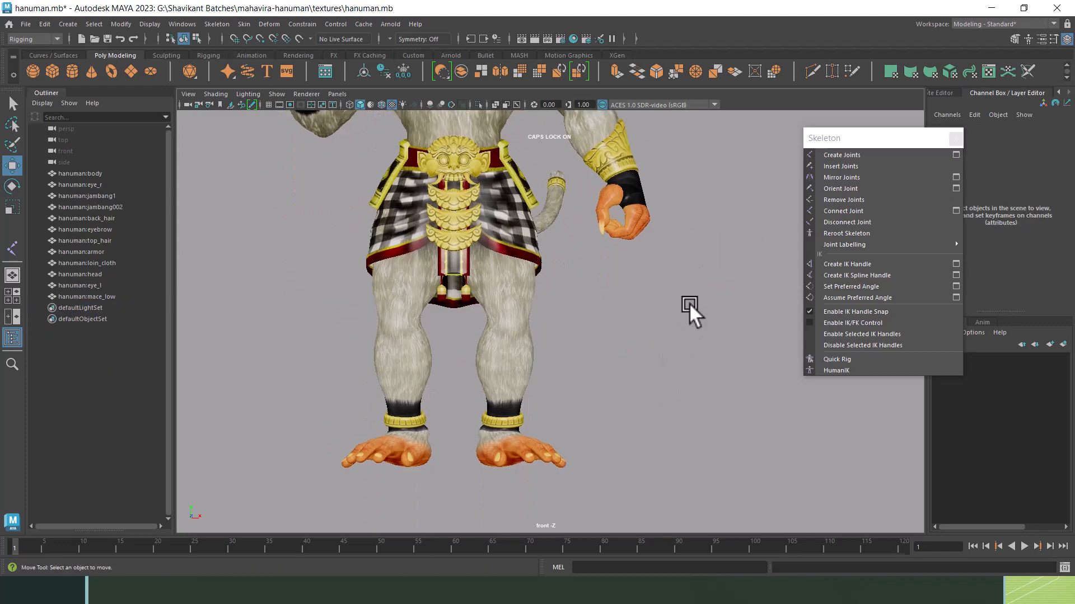
middle_click_drag(686, 368, 686, 440, "alt")
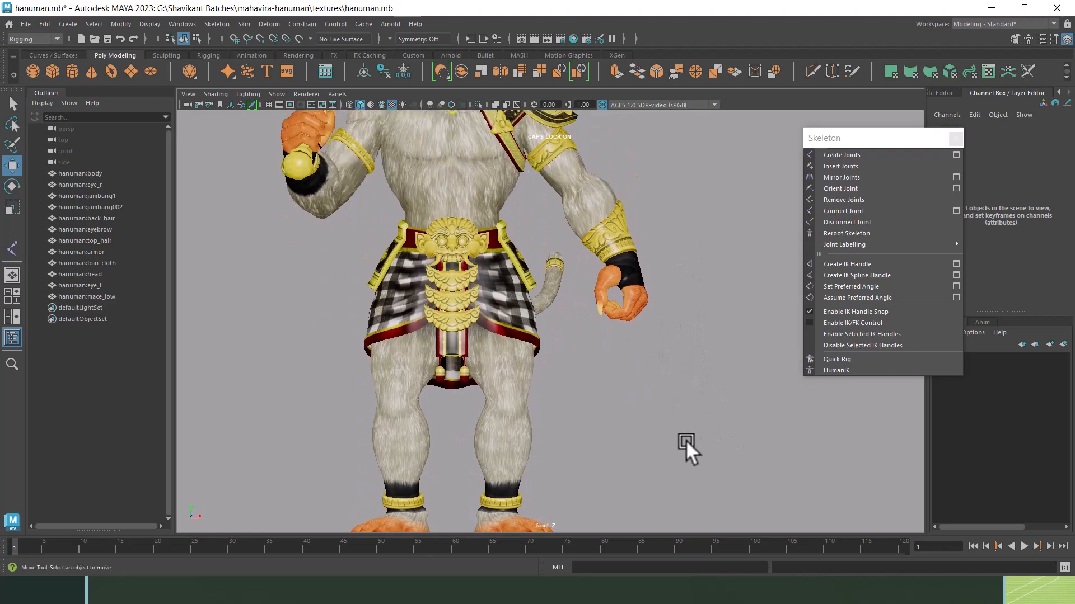
key("4")
middle_click_drag(696, 388, 709, 436, "alt")
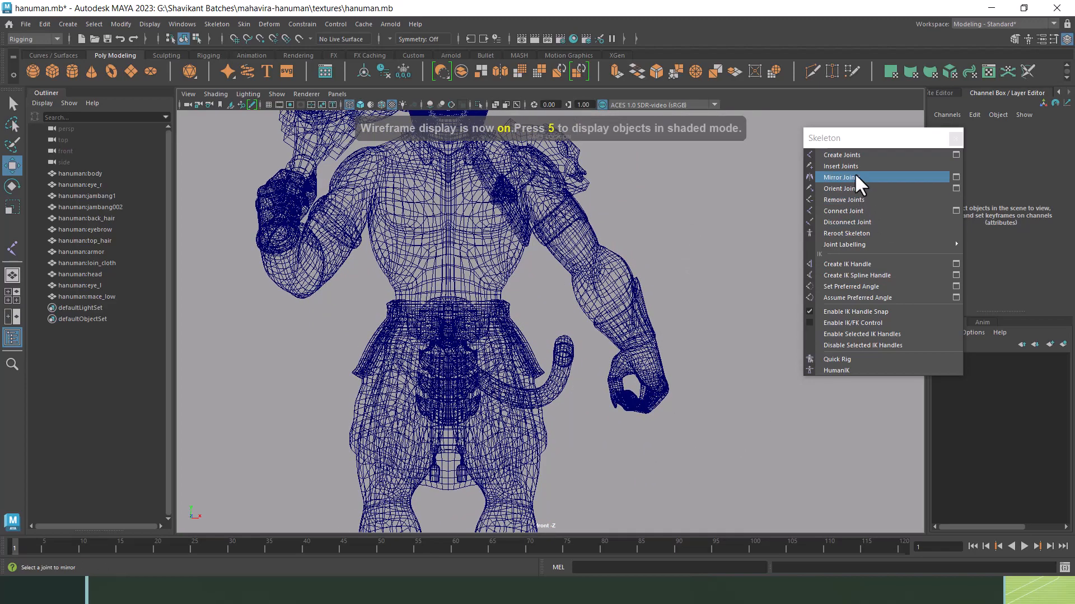
Create a five-joint chain from the upper chest near the neck through the shoulder, elbow and wrist to the hand of the hanging arm.
left_click(829, 168)
middle_click_drag(583, 208, 586, 234, "alt")
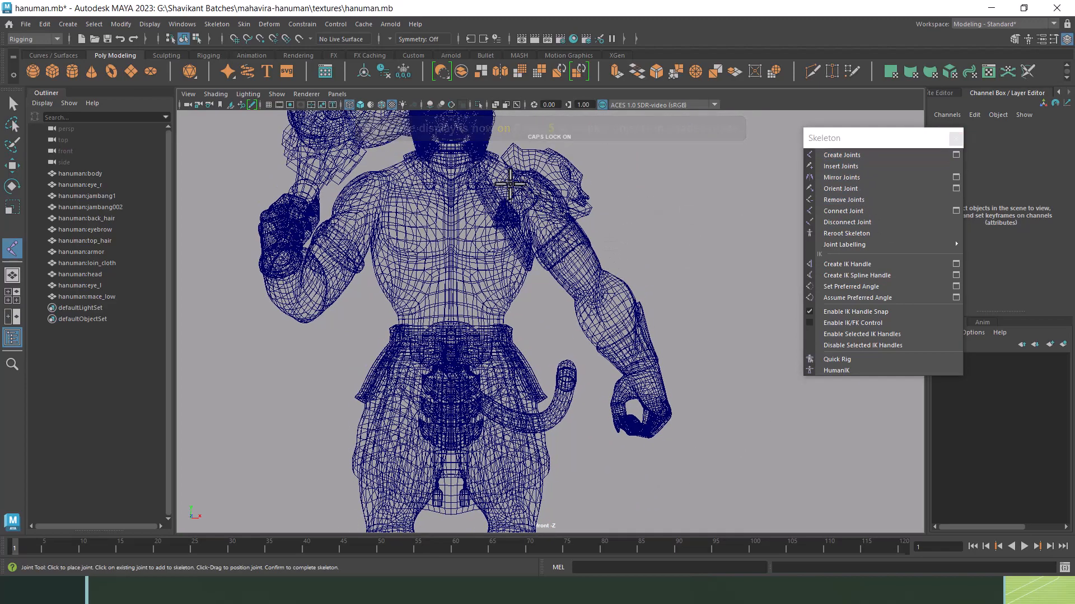
left_click(469, 174)
left_click(516, 185)
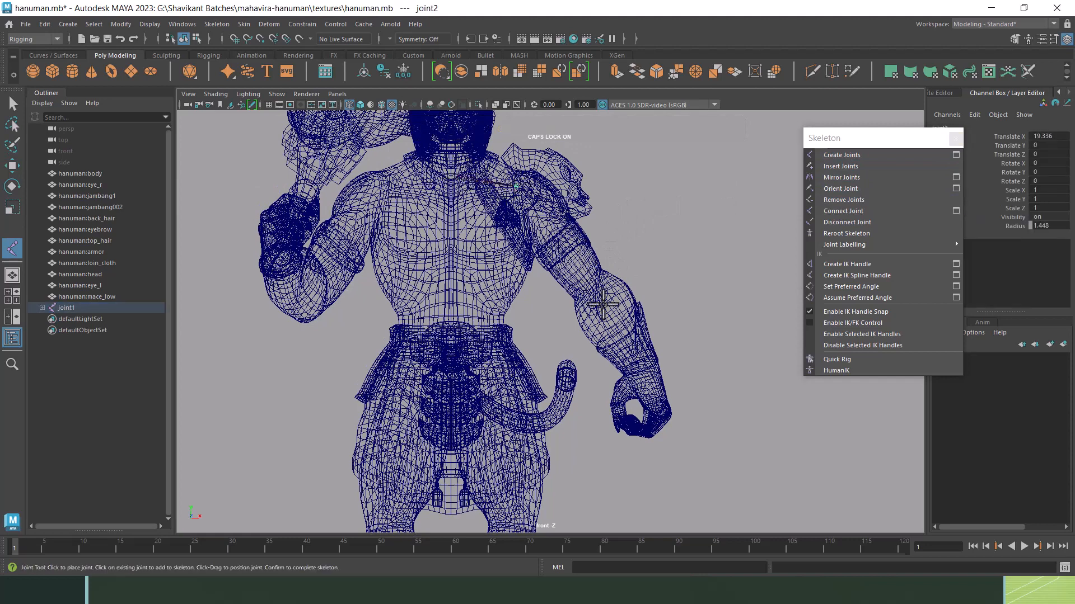
left_click(590, 290)
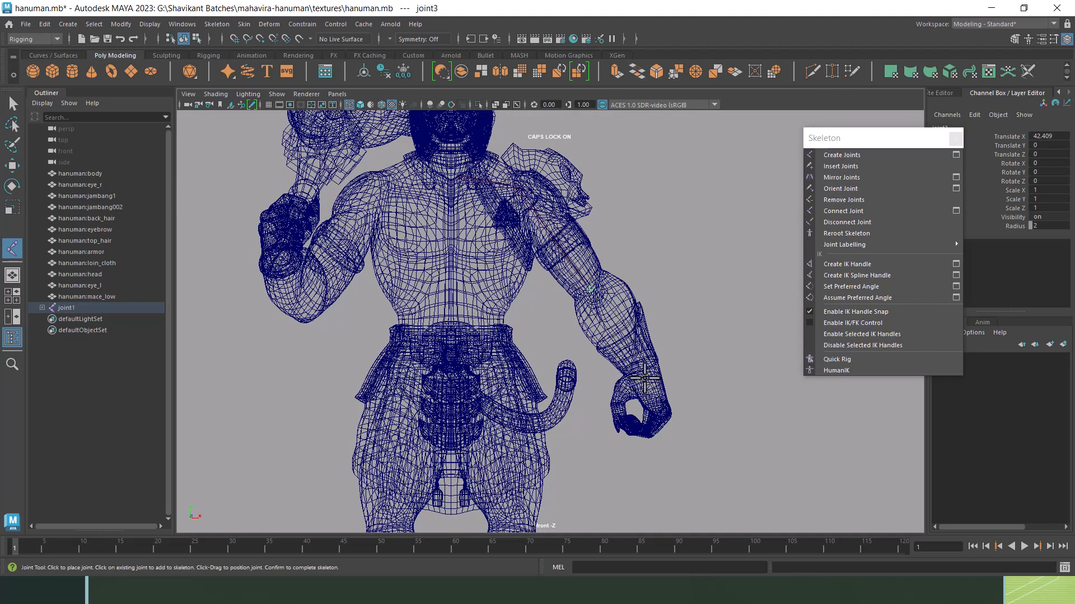
left_click(642, 372)
left_click(648, 434)
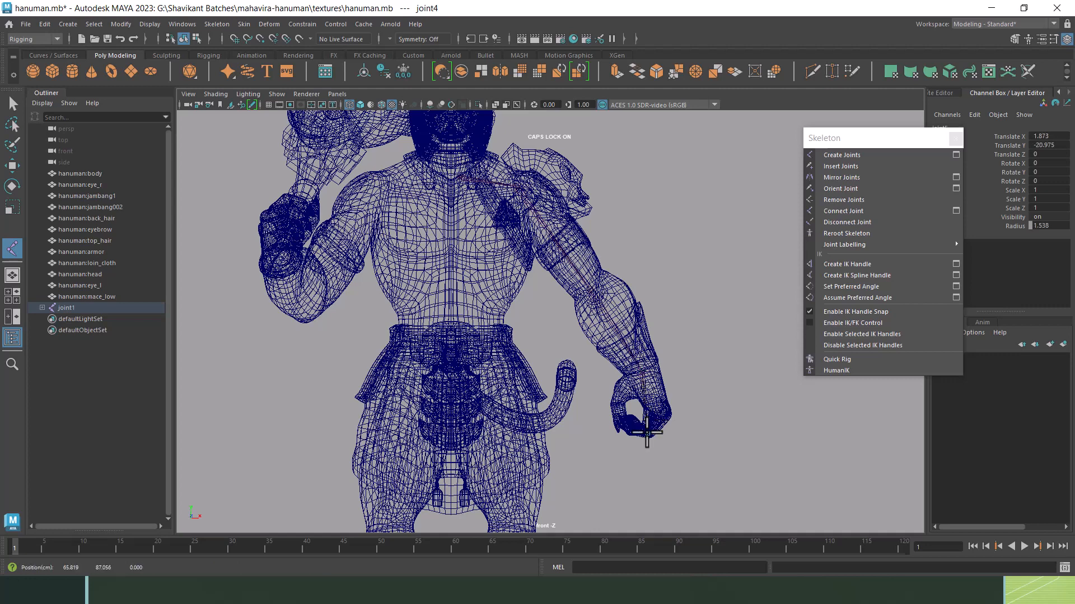
key("Return")
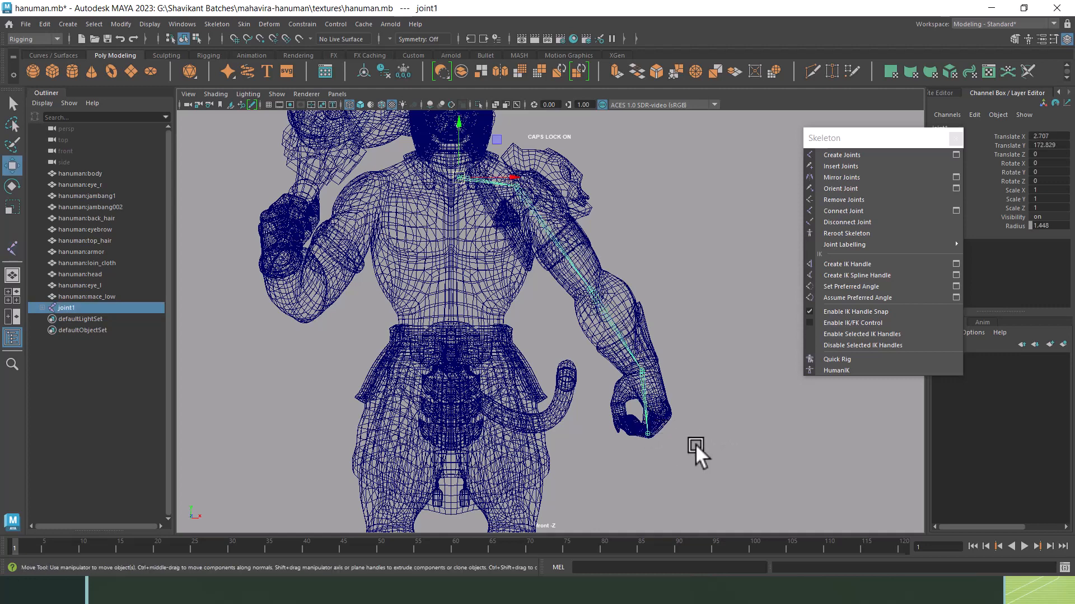
Move the floating Skeleton menu clear of the Channel Box and select the root joint joint1.
left_click_drag(895, 136, 814, 99)
key("Down")
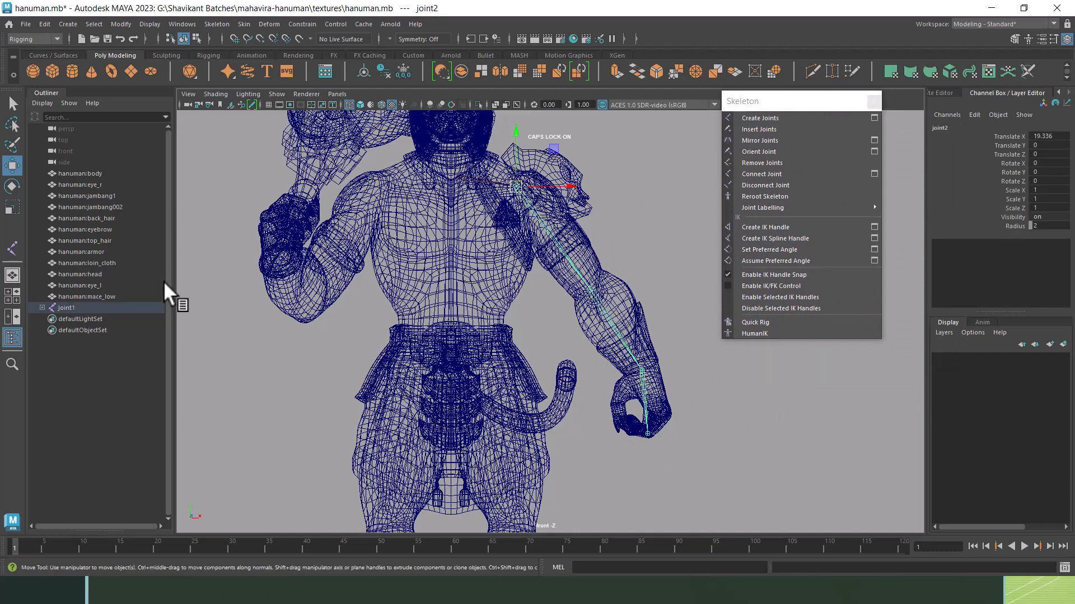
left_click(66, 308)
Try changing the radius of joint1 alone, and undo the change.
left_click(1015, 226)
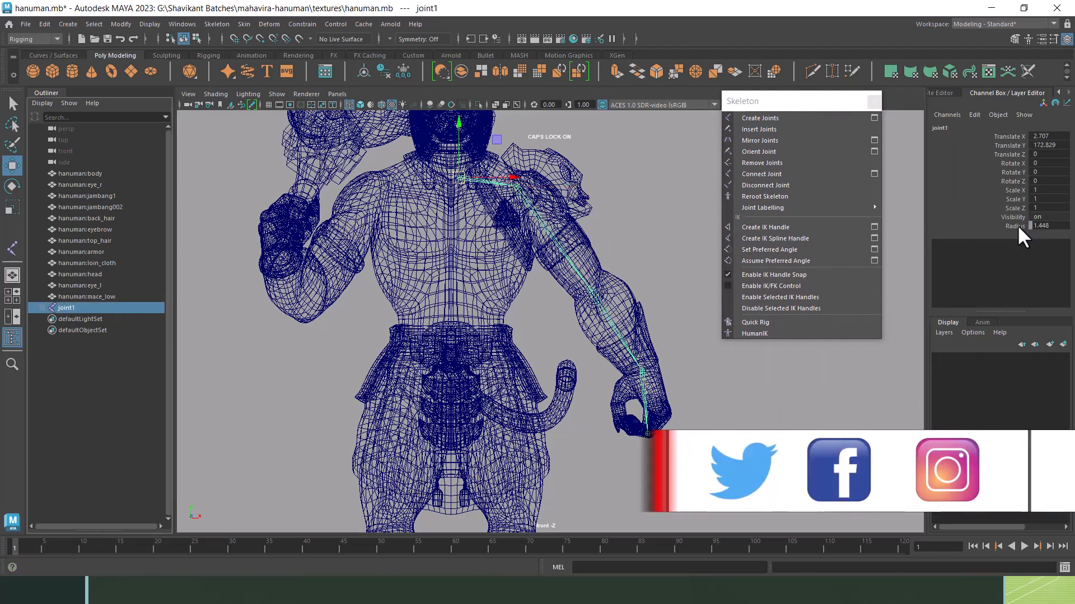
middle_click_drag(664, 218, 683, 201)
key("ctrl+z")
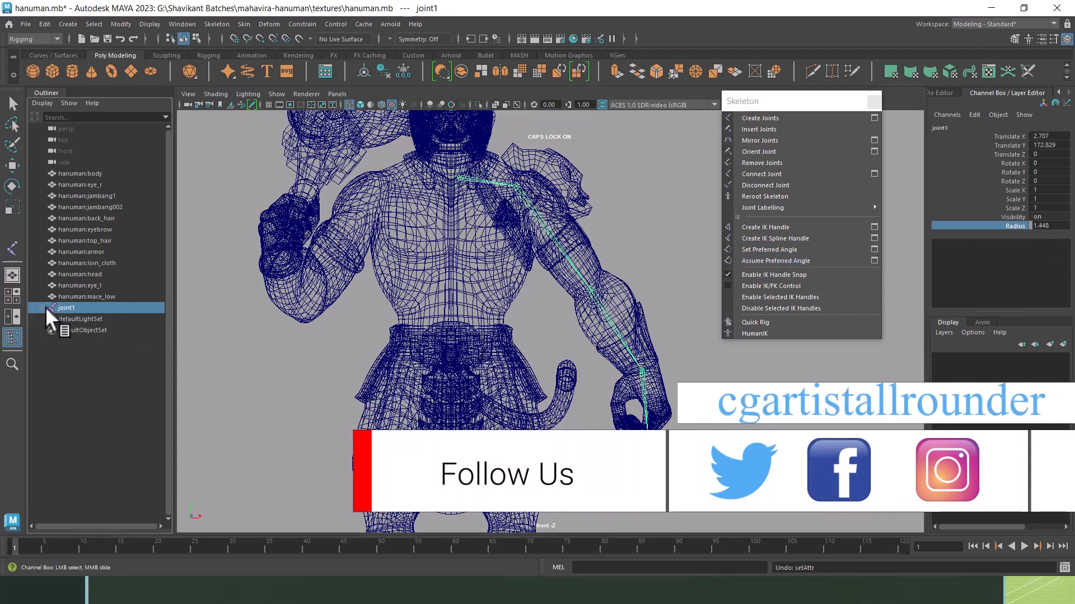
Expand the arm joint hierarchy, select joint1 to joint5, and set their radius interactively, with joint1 at 7.148.
left_click(43, 308)
left_click(49, 319)
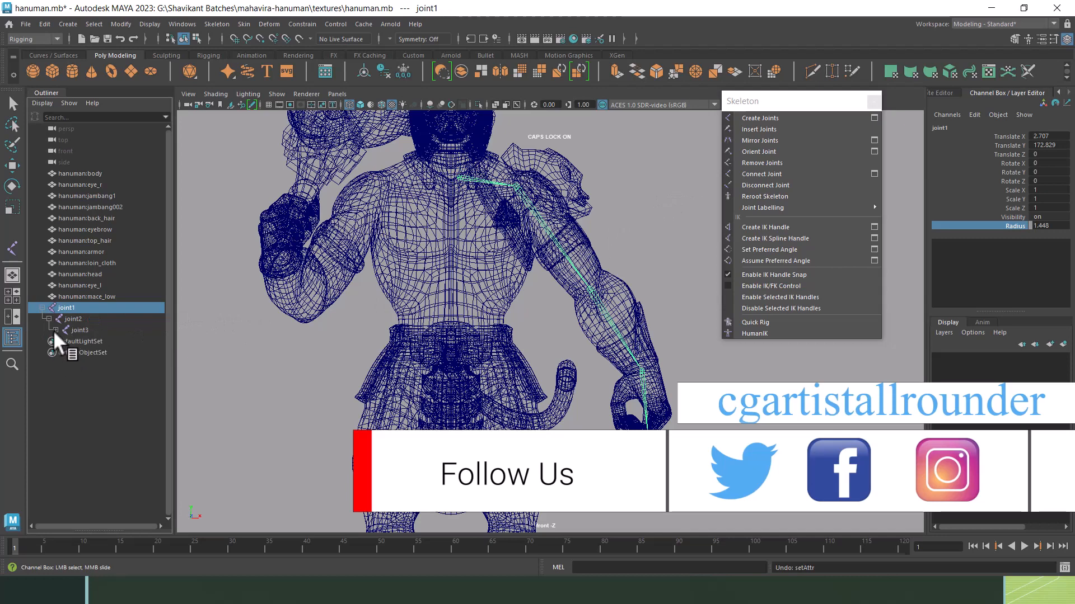
left_click(56, 330)
left_click(62, 341)
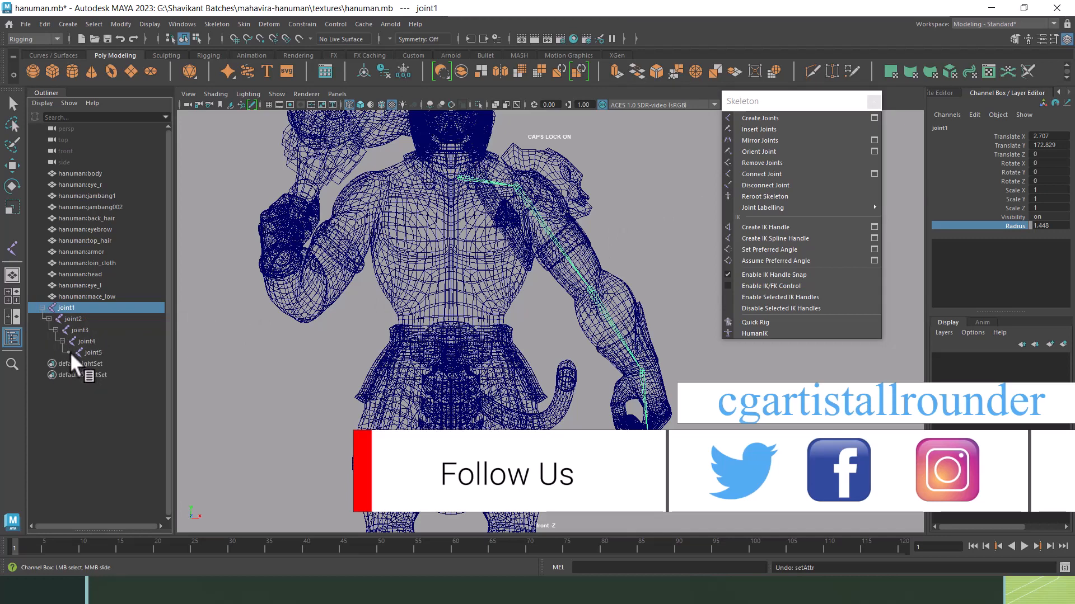
left_click(85, 350, "shift")
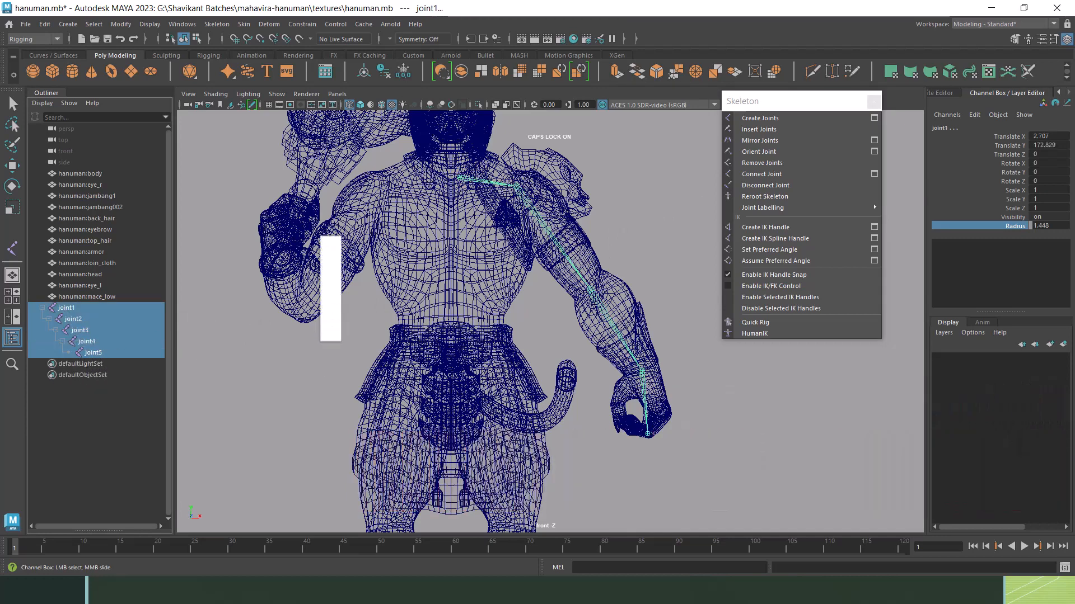
middle_click_drag(783, 386, 829, 386)
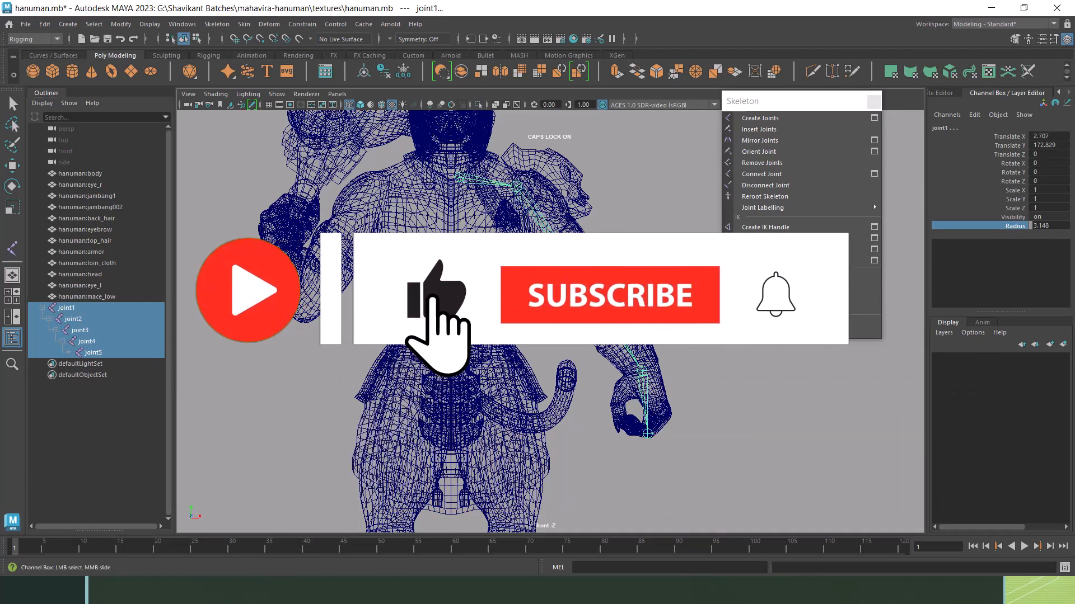
left_click(665, 230)
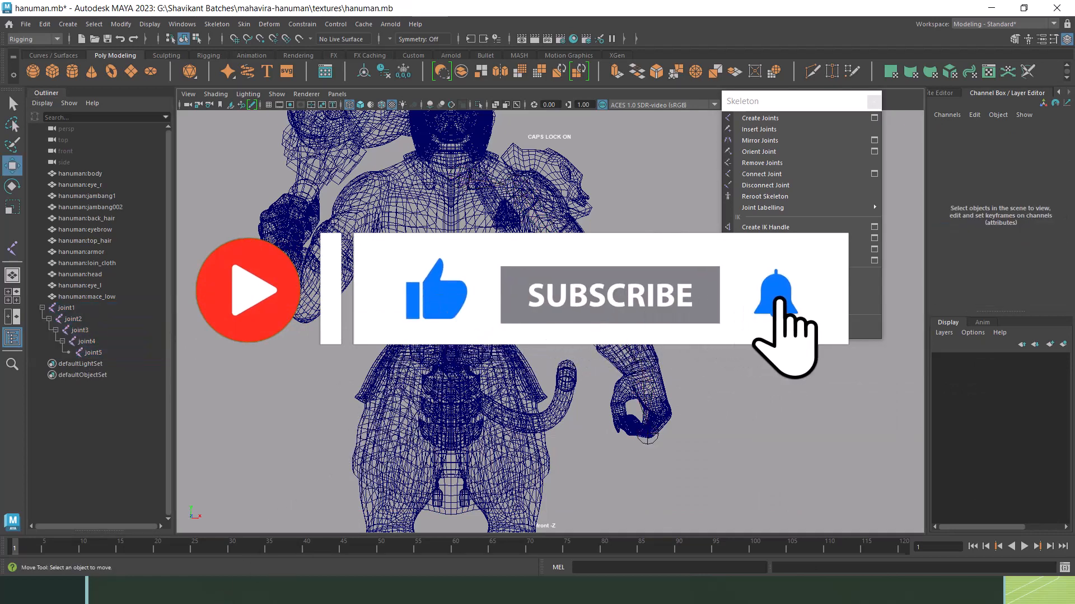
Create a display layer from the hanuman:body mesh and toggle the layer's visibility off and on.
left_click(468, 190)
scroll(470, 194, "up", 3)
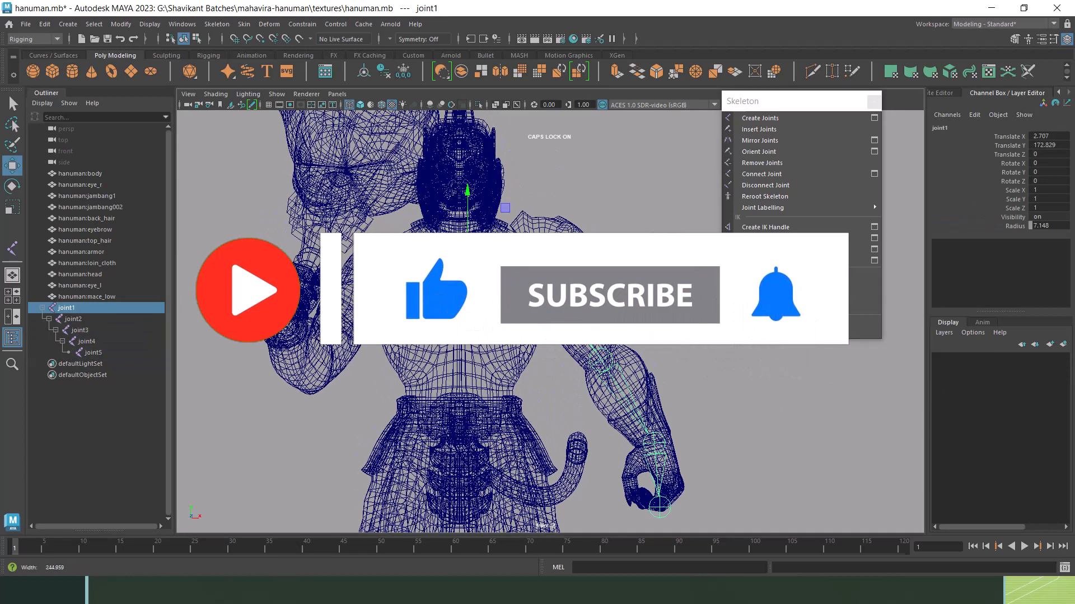
left_click(556, 344)
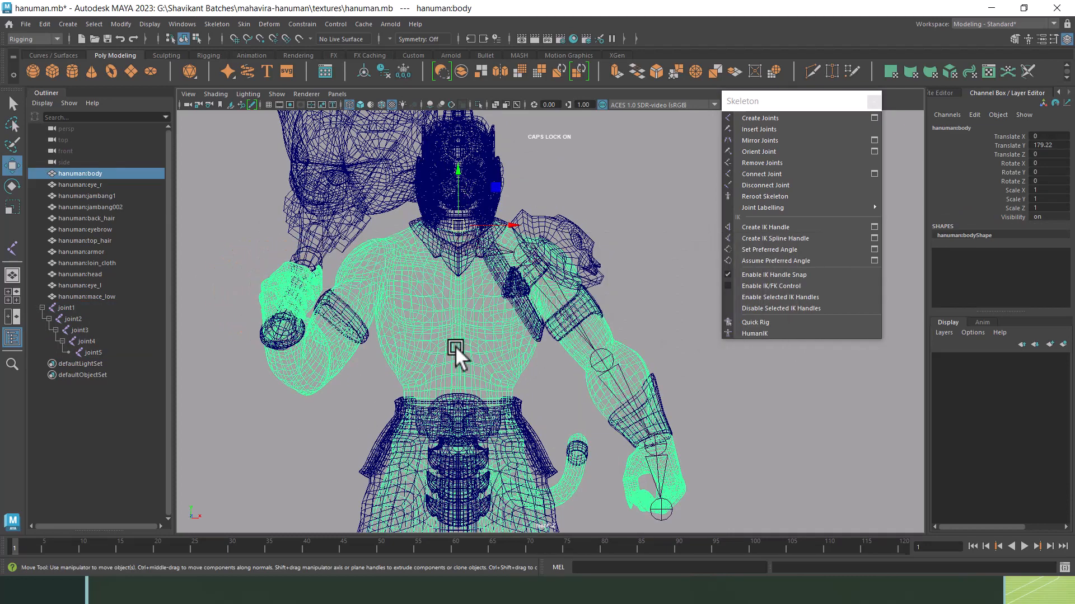
left_click(644, 256)
left_click(472, 325)
left_click(1063, 343)
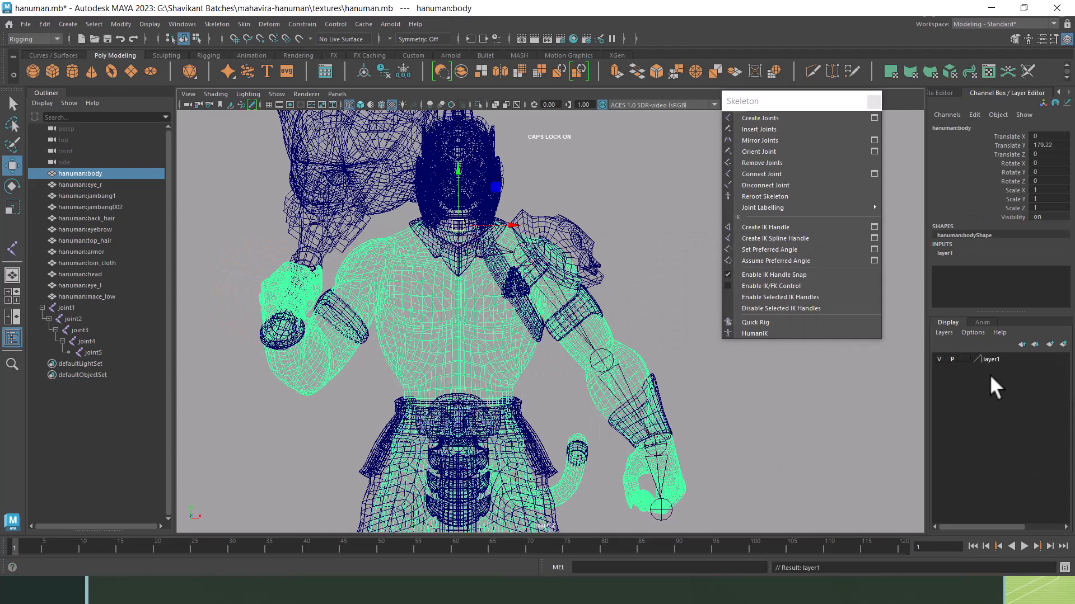
left_click(939, 359)
left_click(938, 358)
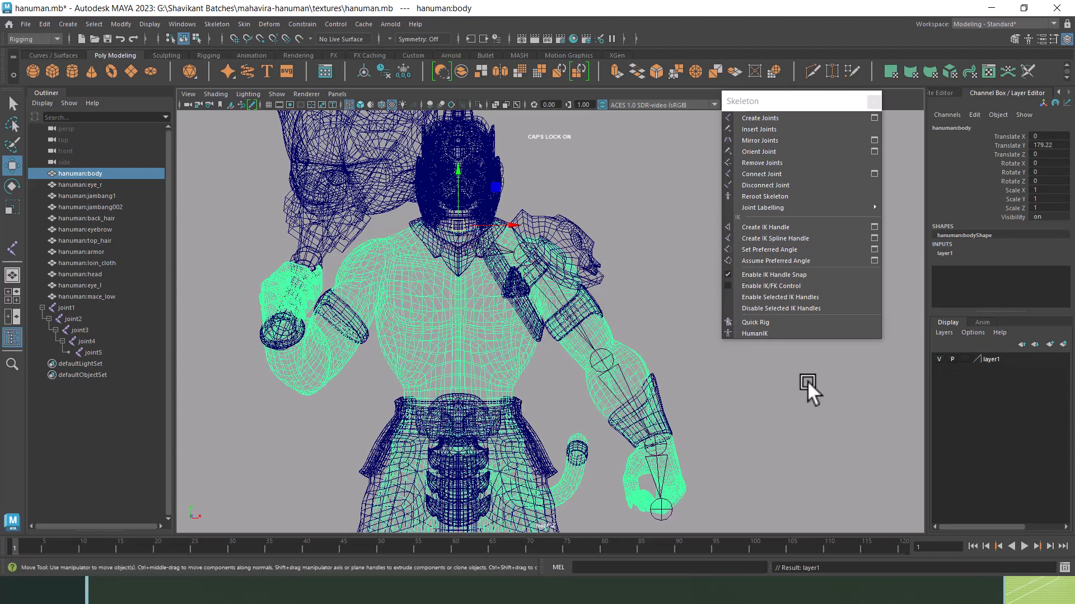
Add all character meshes, from hanuman:body to hanuman:mace_low, to layer1 and toggle the layer's visibility off and on.
scroll(547, 375, "down", 1)
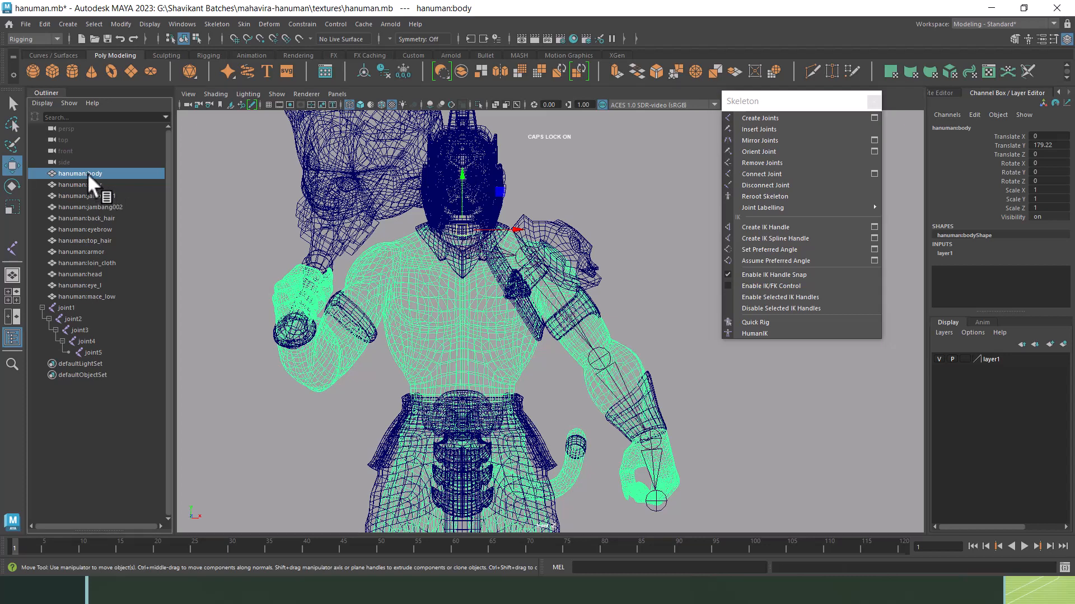
left_click(87, 297, "shift")
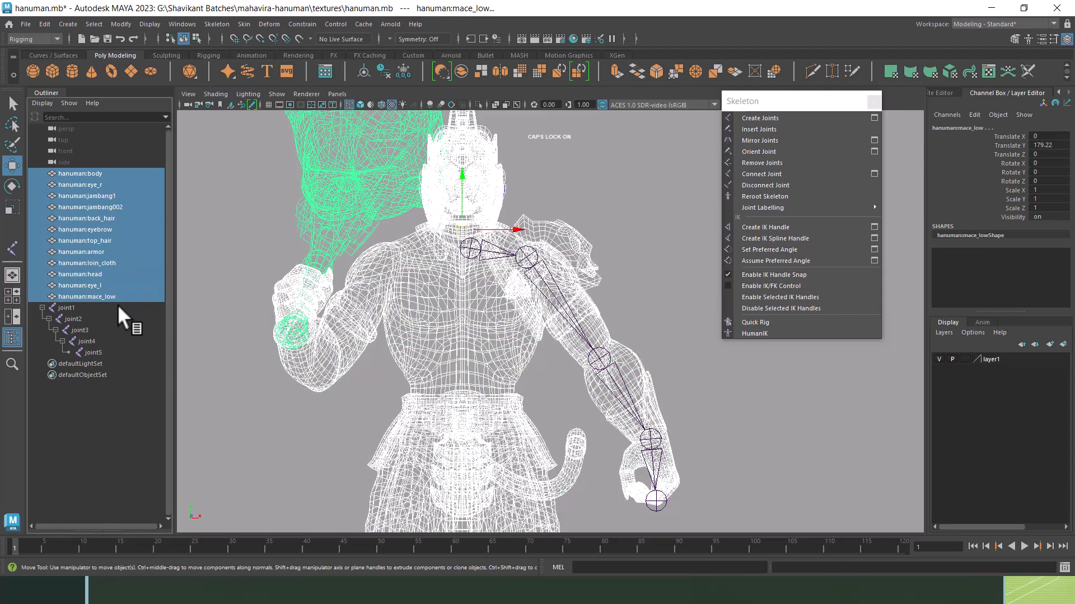
right_click(996, 357)
left_click(981, 383)
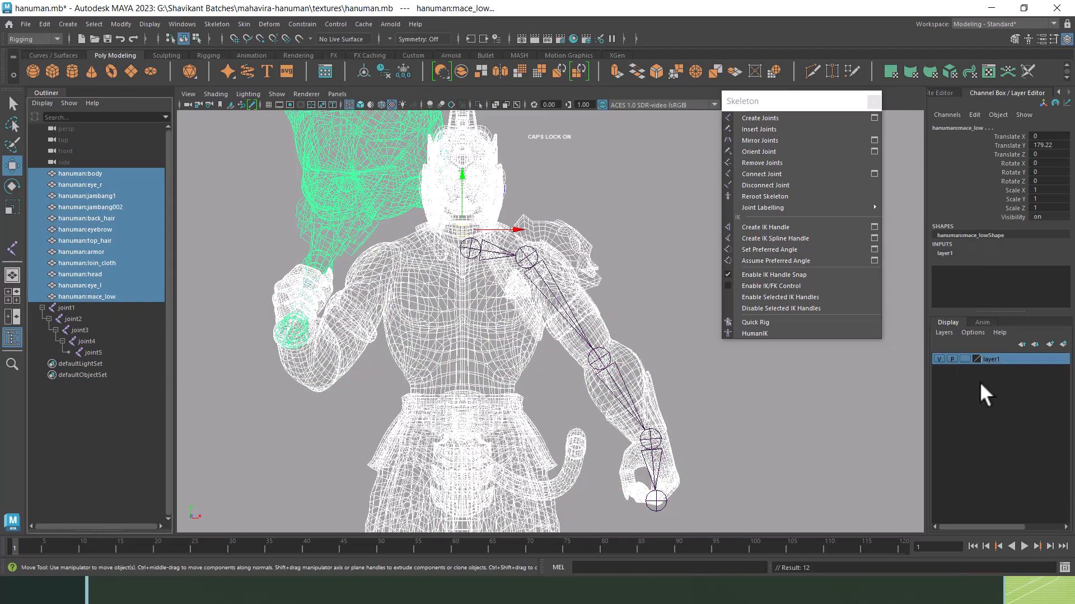
left_click(938, 358)
left_click(938, 357)
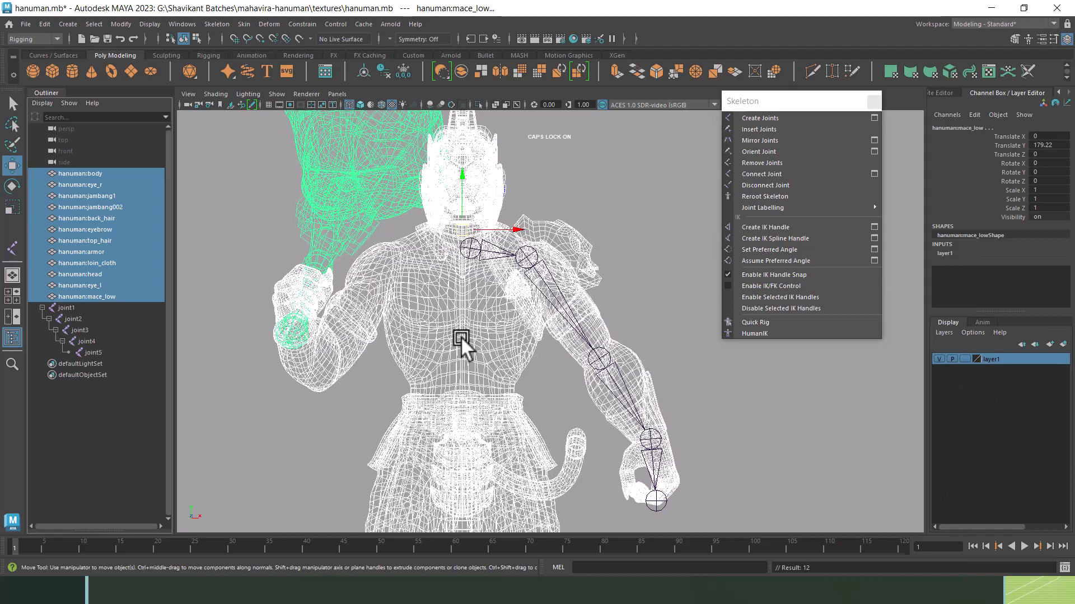
Select joint1 and, in the side view, move the arm joint chain backward to Translate Z -20.384.
left_click(469, 249)
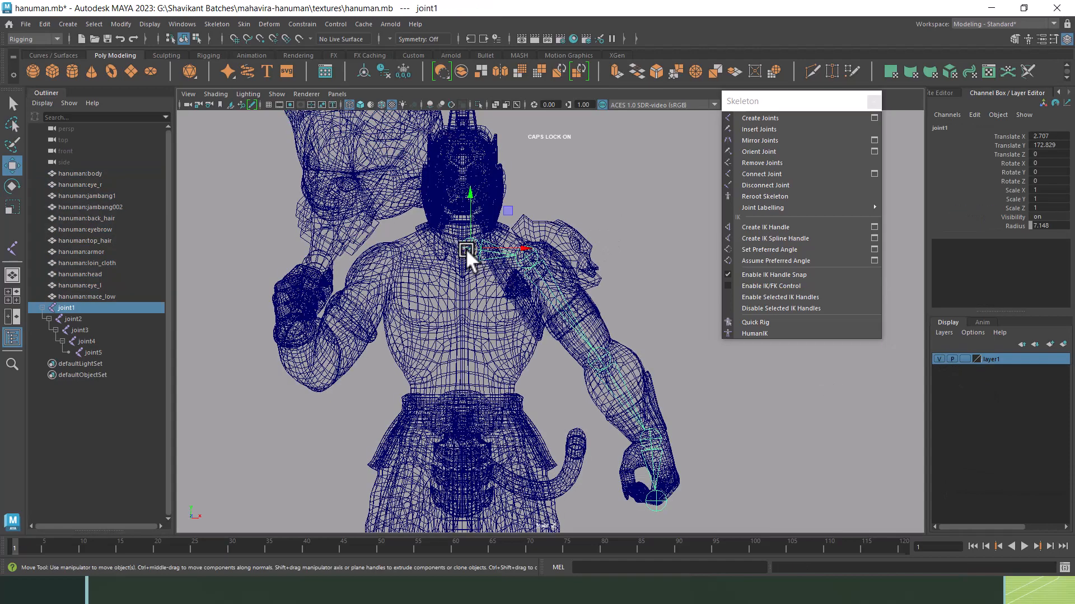
middle_click_drag(466, 248, 524, 273, "alt")
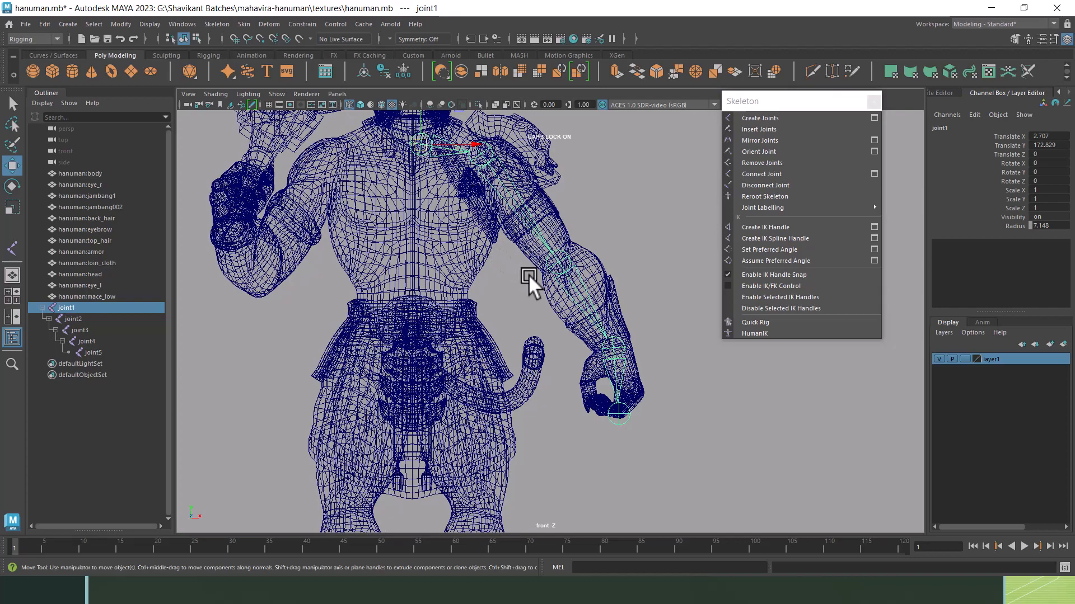
key("space")
left_click_drag(537, 290, 576, 291)
right_click_drag(577, 291, 443, 310, "alt")
middle_click_drag(443, 310, 409, 466, "alt")
right_click_drag(409, 466, 529, 325, "alt")
middle_click_drag(529, 325, 465, 324, "alt")
left_click_drag(400, 203, 464, 203)
middle_click_drag(604, 267, 583, 189, "alt")
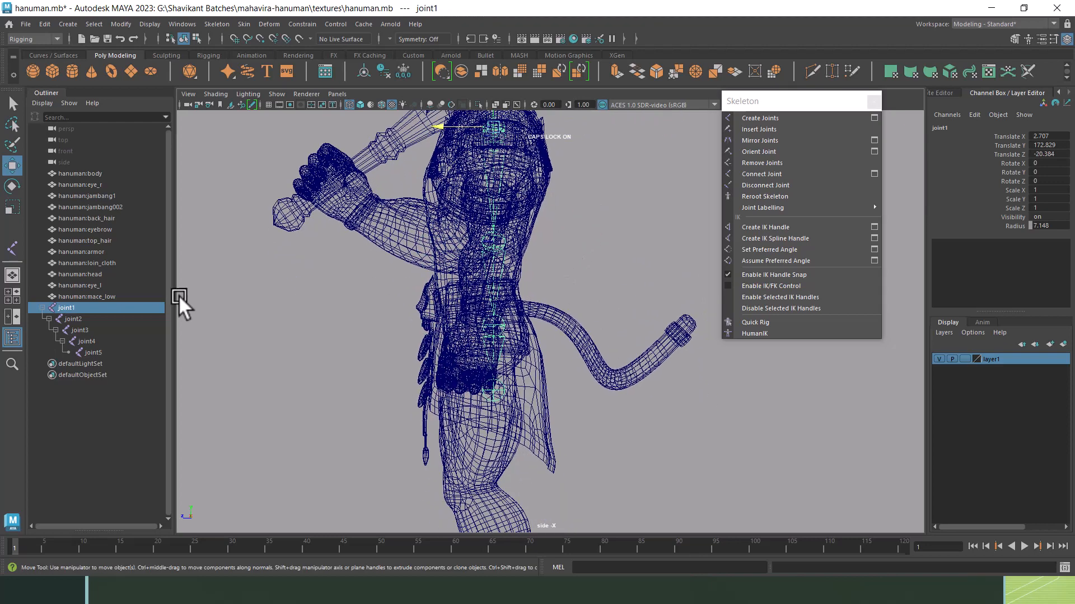
Select joint3, return to the perspective view, and set layer1 to template display.
left_click(72, 318)
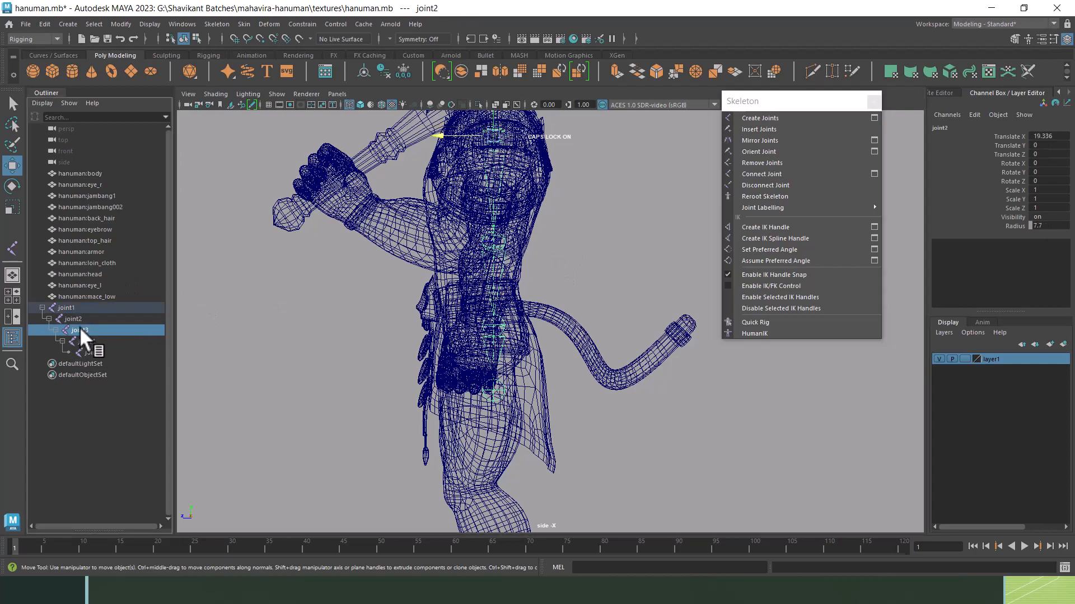
left_click(80, 329)
key("space")
left_click_drag(489, 324, 435, 327)
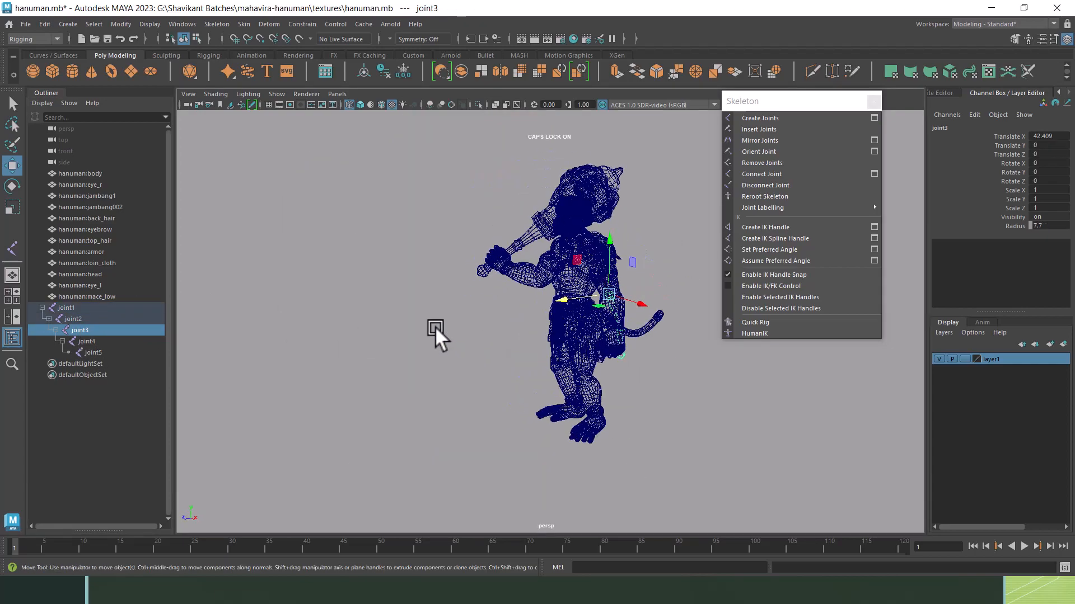
right_click_drag(434, 328, 629, 371, "alt")
middle_click_drag(629, 370, 606, 371, "alt")
middle_click_drag(588, 312, 533, 322, "alt")
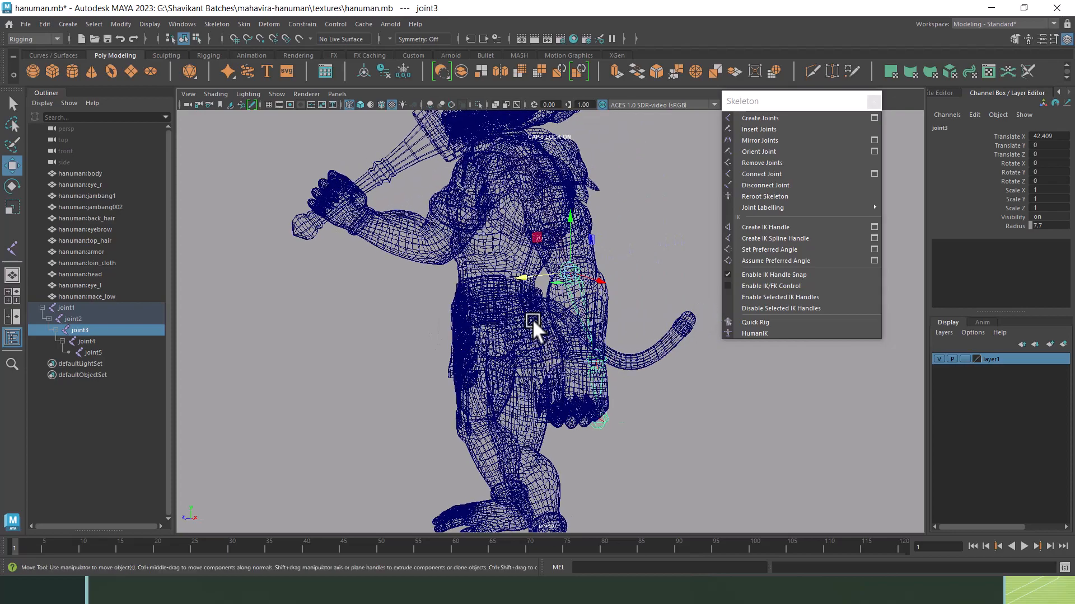
right_click_drag(533, 322, 576, 336, "alt")
left_click(965, 359)
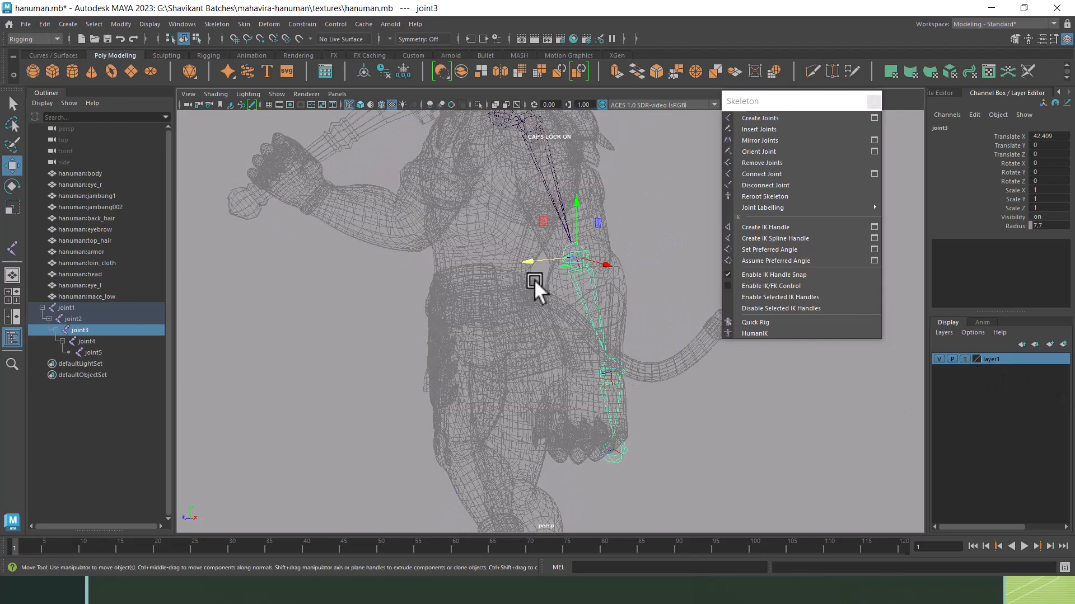
Rotate joint3 at the elbow to about -20.058 in Rotate Y so the forearm joints follow the mesh.
right_click_drag(534, 279, 599, 330, "alt")
key("e")
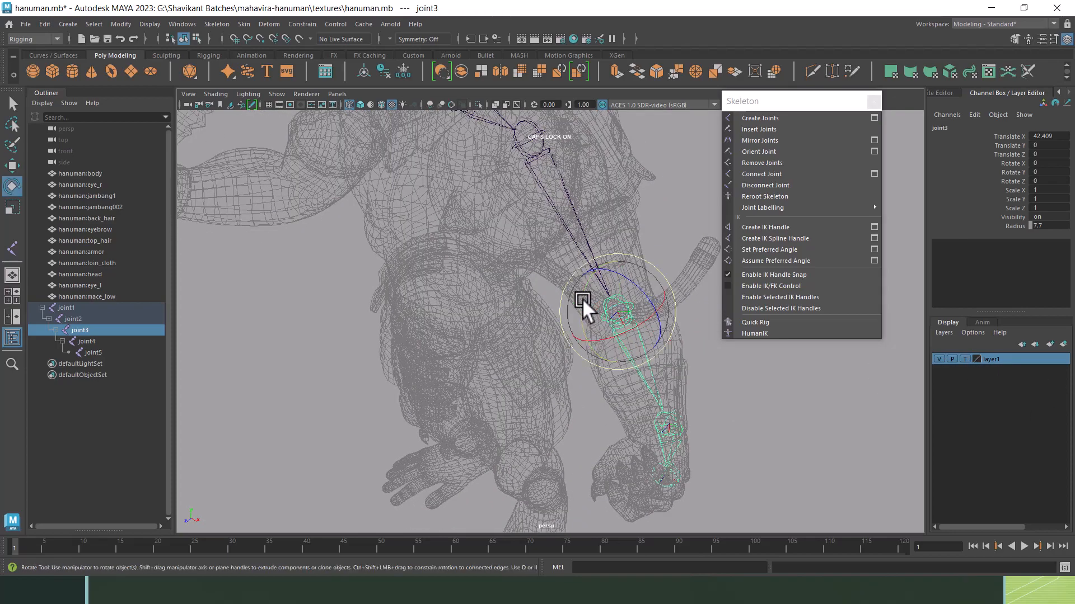
left_click_drag(582, 298, 629, 378)
middle_click_drag(629, 379, 487, 192, "alt")
right_click_drag(487, 192, 563, 330, "alt")
left_click_drag(564, 330, 480, 261, "alt")
Rotate joint4 to 21.396 in Y and move it into the wrist at Translate X 31.006 and Z -3.868.
left_click(556, 248)
key("w")
left_click_drag(559, 294, 531, 281, "alt")
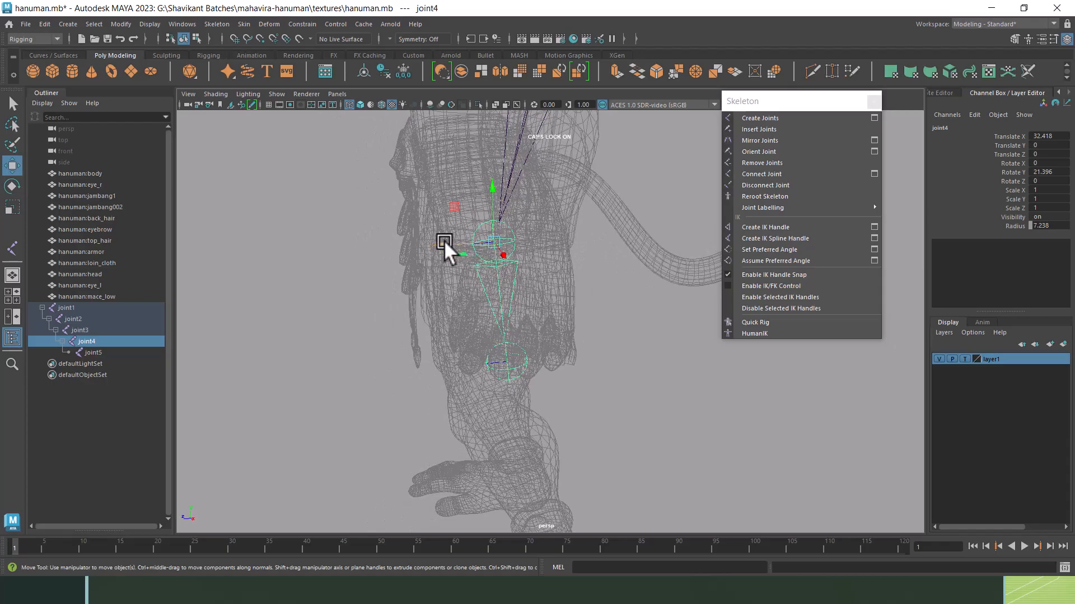
left_click_drag(444, 241, 469, 243)
left_click_drag(522, 270, 613, 214, "alt")
middle_click_drag(613, 213, 646, 322, "alt")
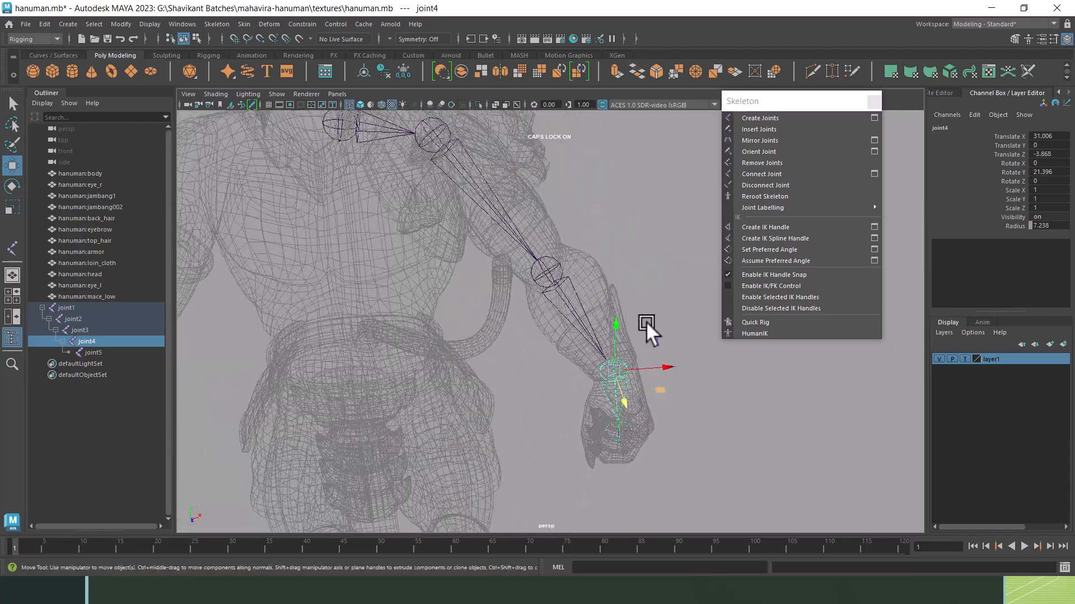
left_click_drag(646, 321, 606, 303, "alt")
right_click_drag(606, 317, 529, 251, "alt")
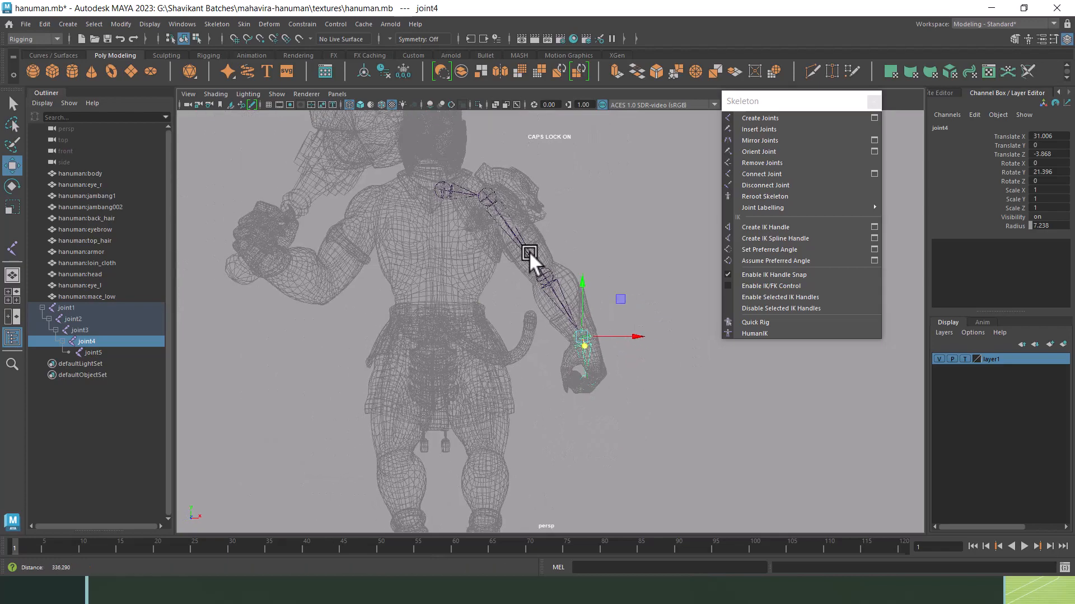
middle_click_drag(544, 296, 574, 315, "alt")
right_click_drag(573, 314, 639, 373, "alt")
Select joint1 together with all character meshes, hanuman:body to hanuman:mace_low, and bind the skin with Bind Skin.
left_click(588, 214)
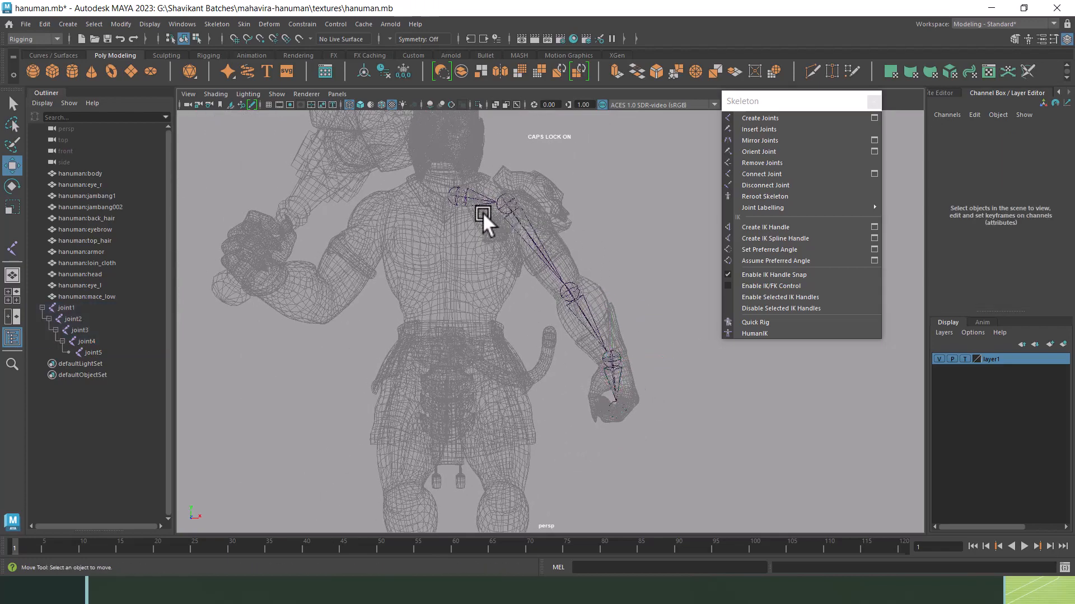
left_click(462, 192)
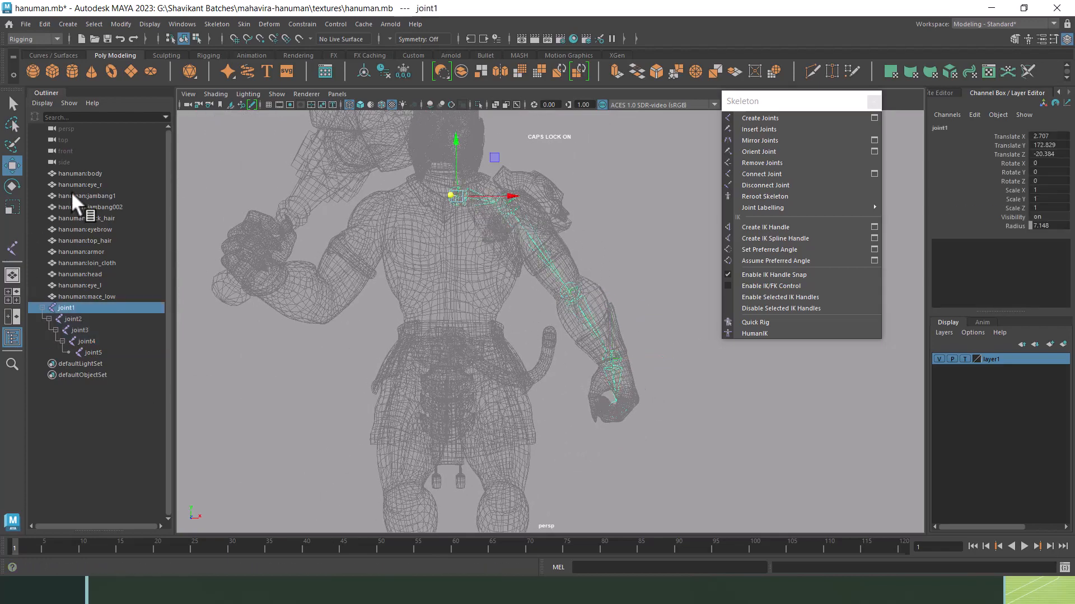
left_click_drag(85, 170, 157, 302)
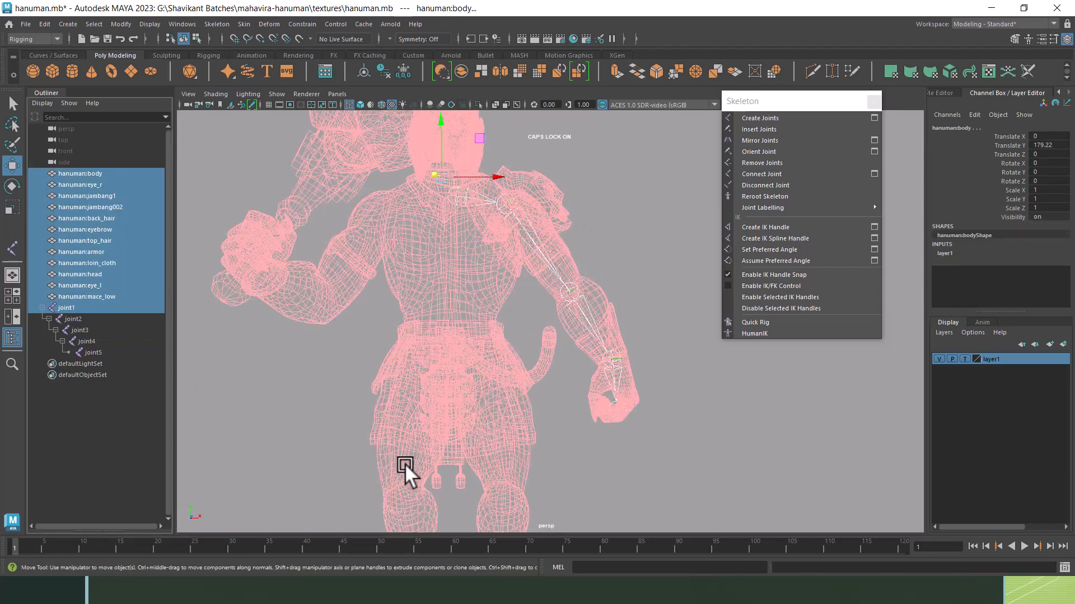
left_click(244, 24)
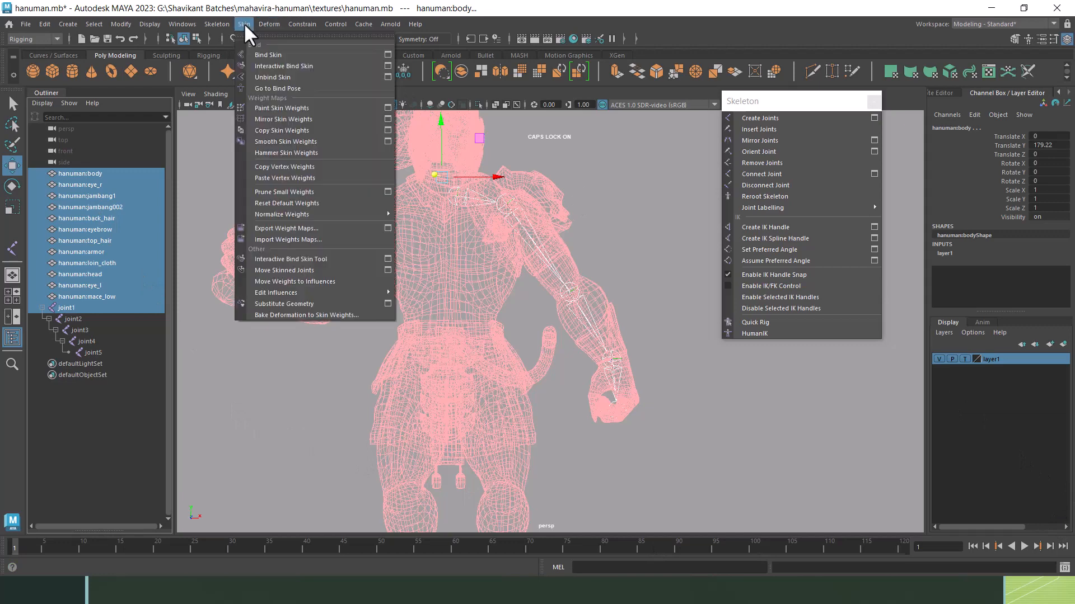
left_click(297, 55)
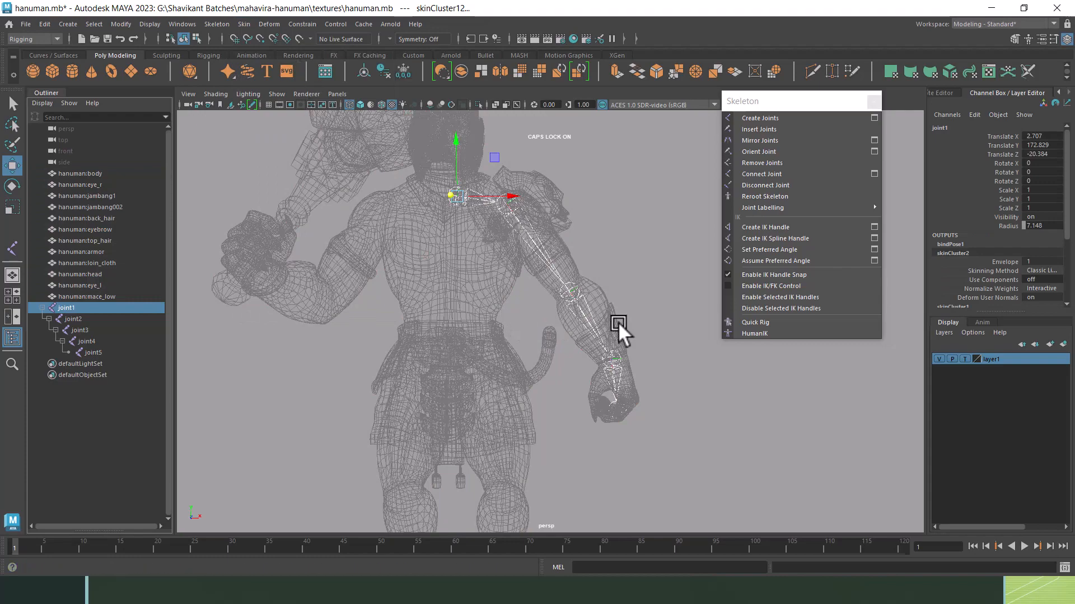
Test the skin binding by rotating joint3 to about -69.09 in Rotate Y and inspecting the arm.
left_click(587, 320)
key("e")
left_click_drag(573, 310, 511, 321, "alt")
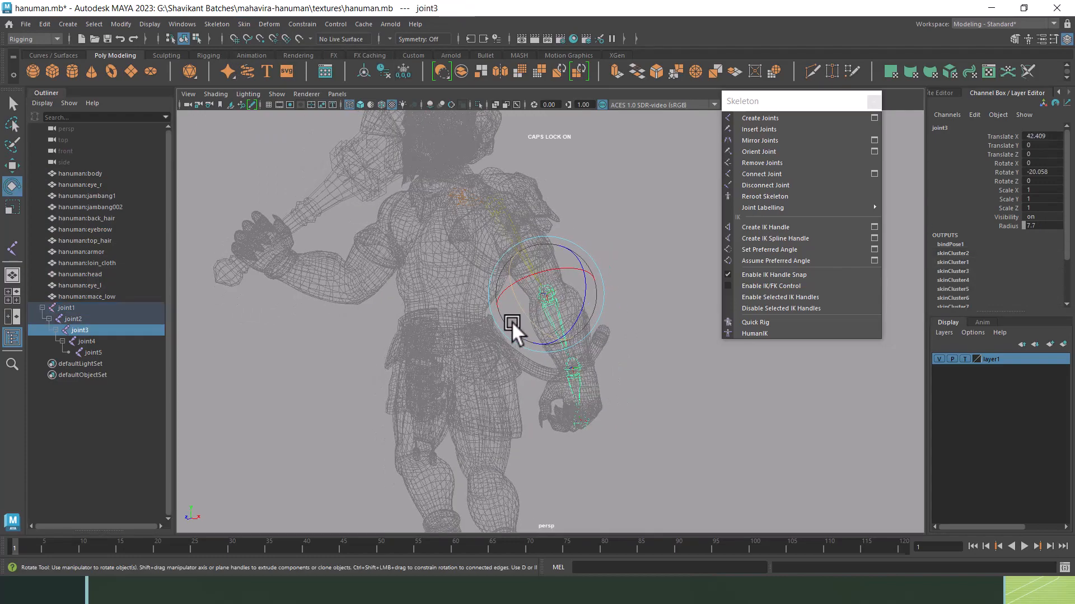
right_click_drag(511, 321, 536, 328, "alt")
left_click_drag(527, 310, 442, 297)
right_click_drag(441, 298, 357, 308, "alt")
left_click_drag(357, 308, 519, 401, "alt")
middle_click_drag(519, 401, 492, 334, "alt")
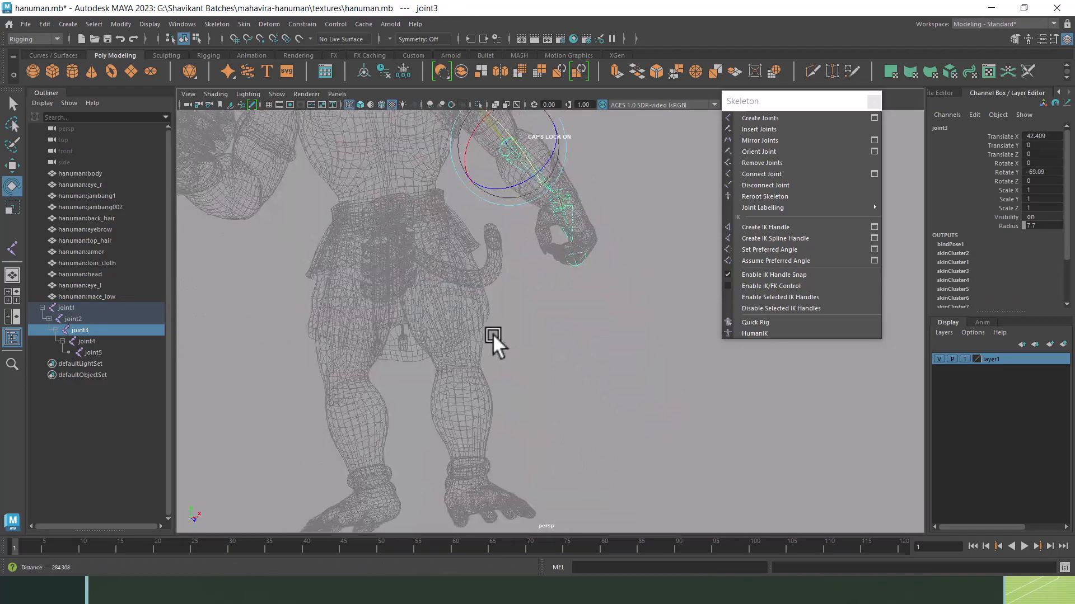
Turn on shaded display and switch layer1 from template to reference mode.
right_click_drag(492, 334, 498, 312, "alt")
key("5")
middle_click_drag(576, 326, 523, 295, "alt")
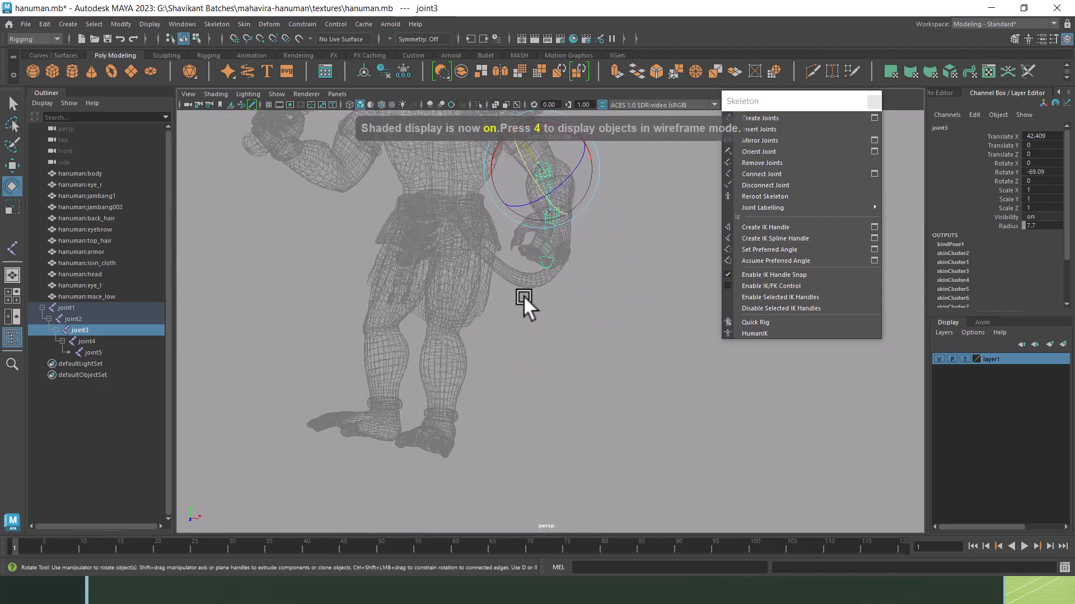
right_click_drag(522, 295, 720, 411, "alt")
left_click(964, 358)
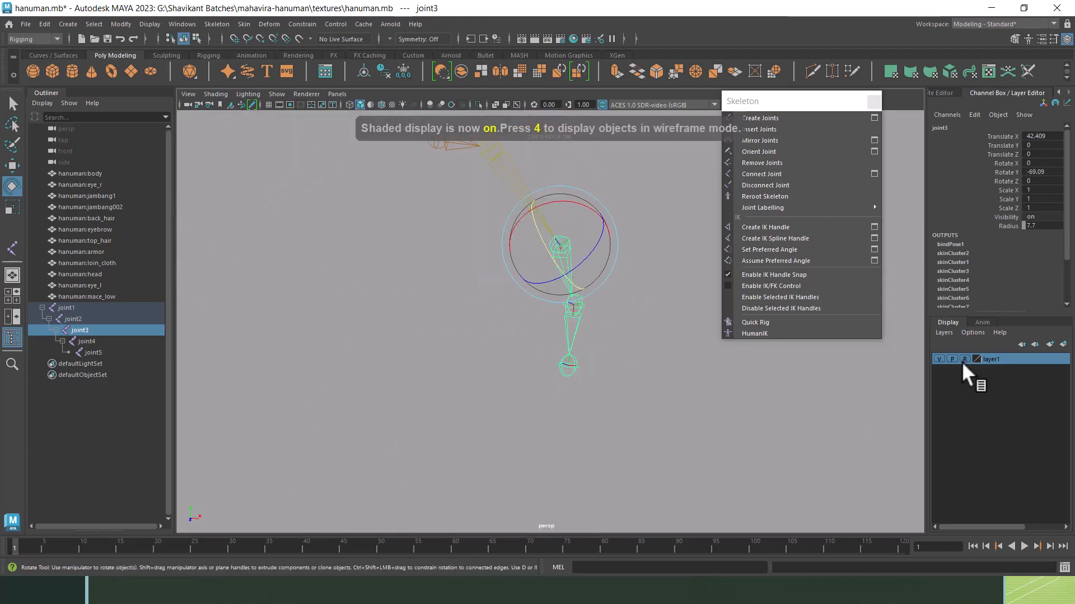
middle_click_drag(590, 387, 542, 288, "alt")
Rotate joint3 to about -18.397 in Rotate Y and inspect the shaded arm and full character.
mouse_move(542, 288)
left_mouse_down()
mouse_move(539, 247)
mouse_move(509, 228)
mouse_move(566, 283)
mouse_move(552, 287)
mouse_move(524, 258)
mouse_move(565, 313)
mouse_move(544, 287)
left_mouse_up()
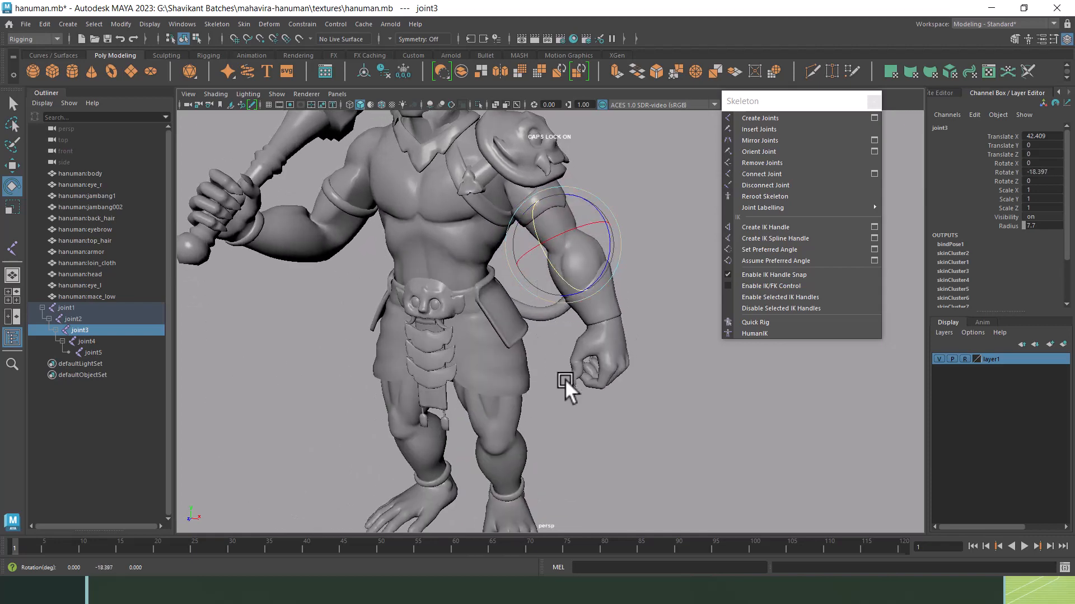
left_click_drag(565, 379, 451, 264, "alt")
right_click_drag(468, 297, 445, 268, "alt")
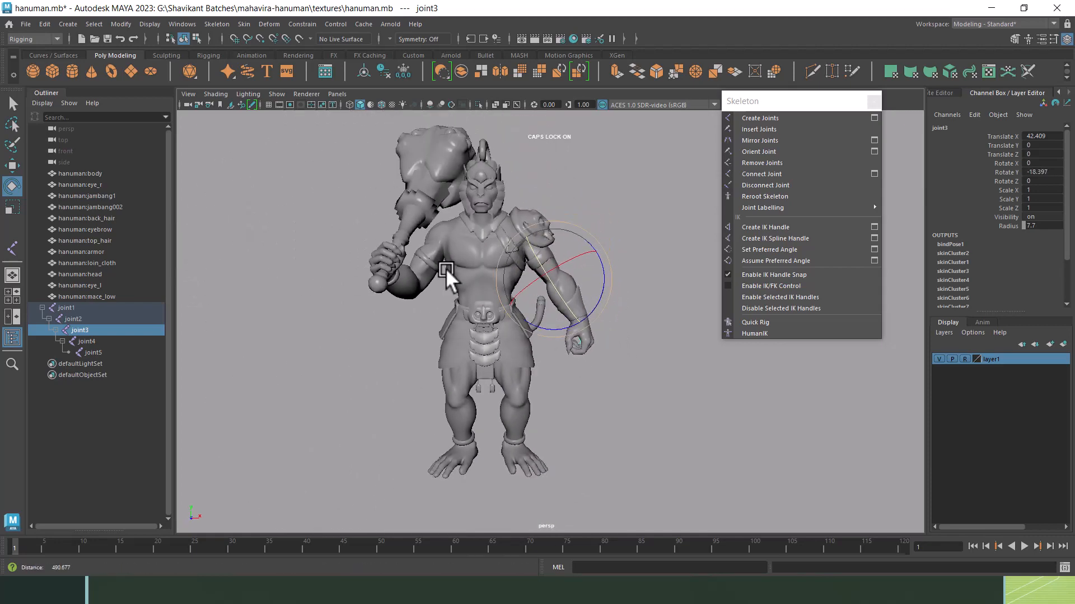
middle_click_drag(497, 347, 472, 283, "alt")
right_click_drag(472, 283, 455, 272, "alt")
left_click_drag(576, 319, 555, 349, "alt")
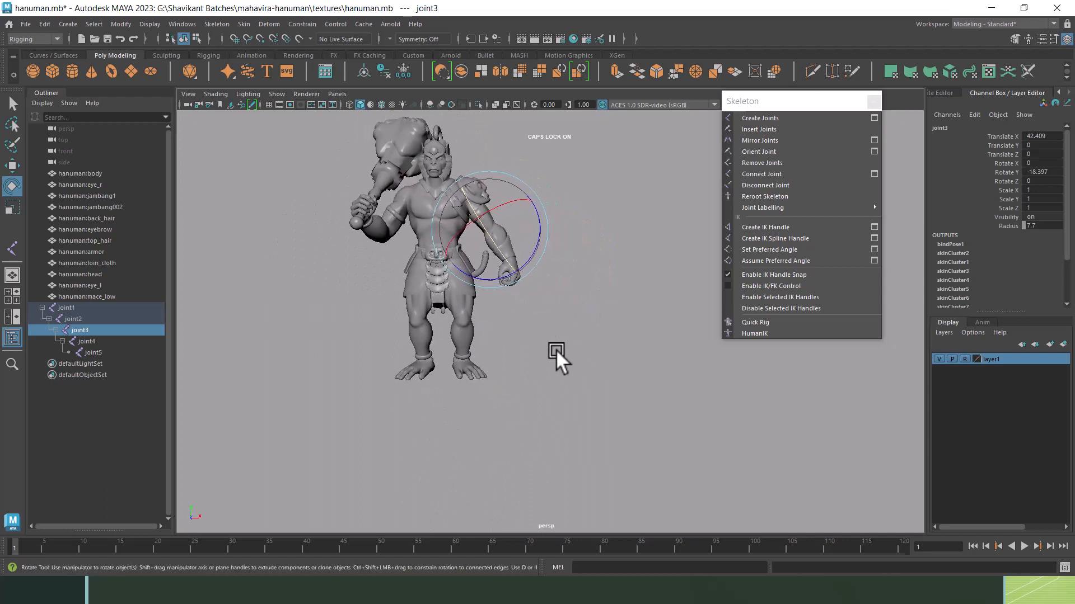
Move the floating Skeleton menu away from the character and clear the selection.
left_click_drag(798, 106, 938, 119)
left_click(890, 177)
left_click(582, 310)
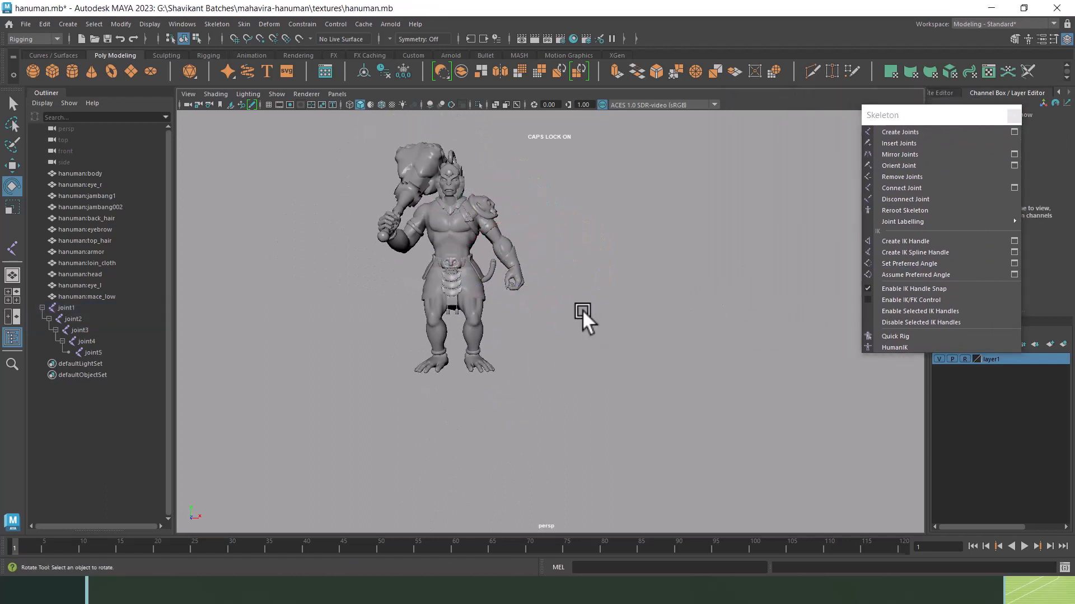
Turn off Interactive Creation for polygon primitives and place a polygon cylinder with the active cylinder tool.
left_click(72, 71)
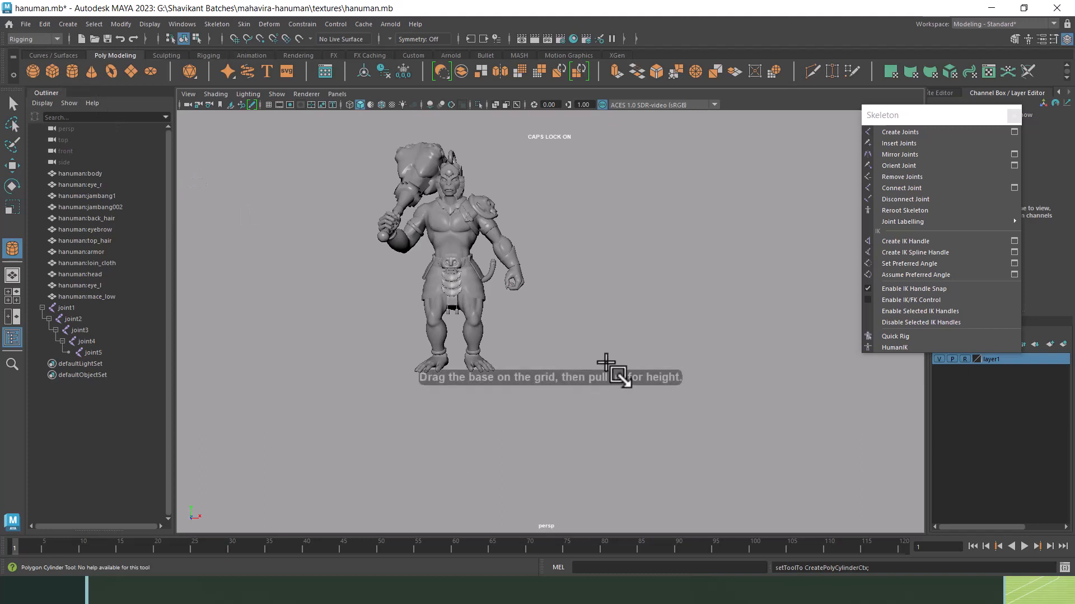
left_click(77, 24)
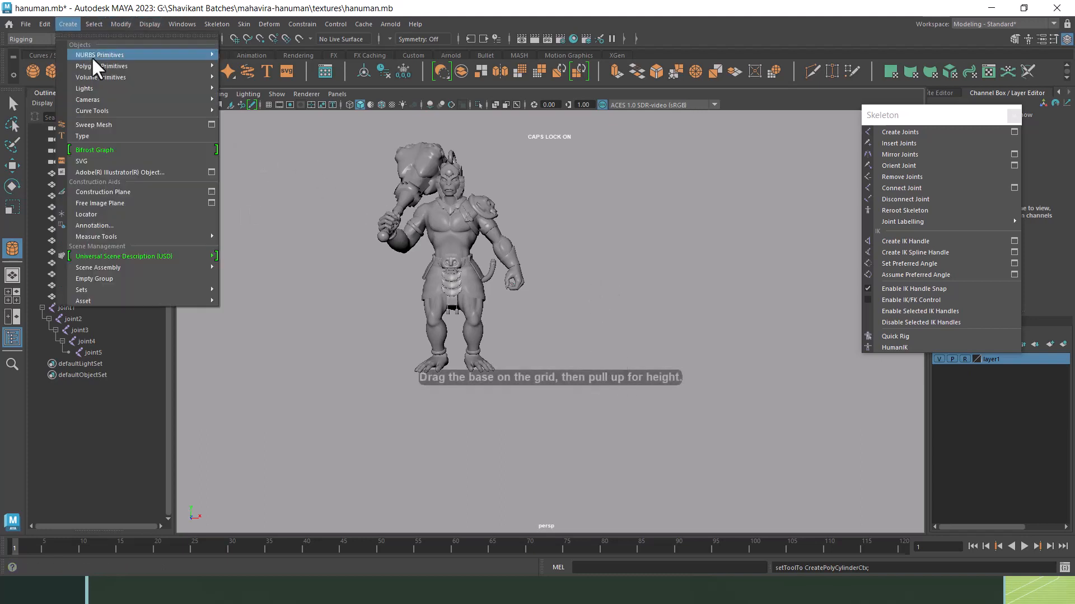
mouse_move(127, 64)
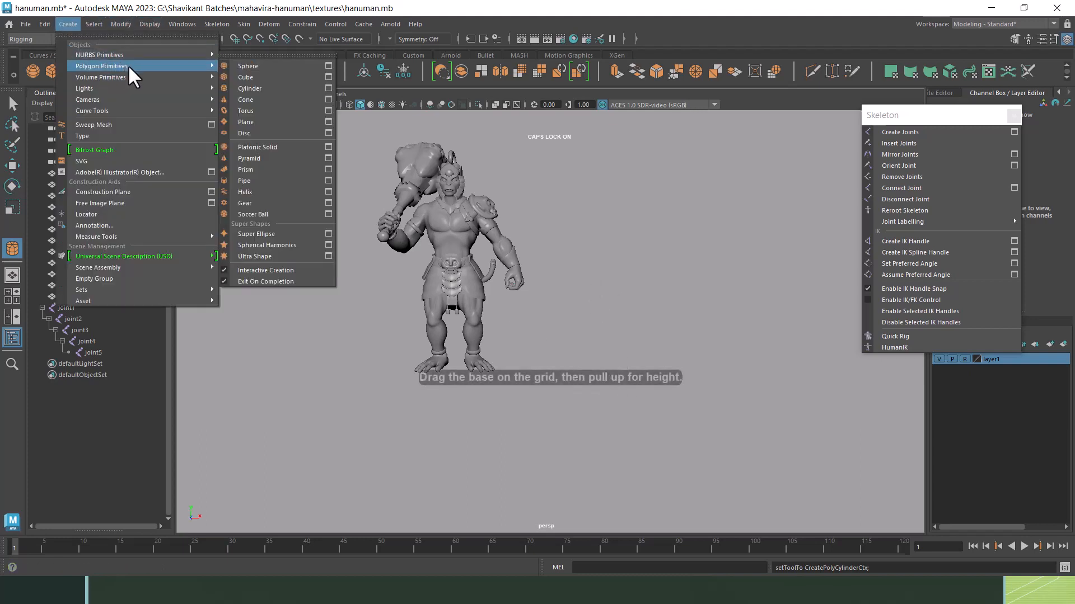
left_click(270, 270)
left_click(577, 322)
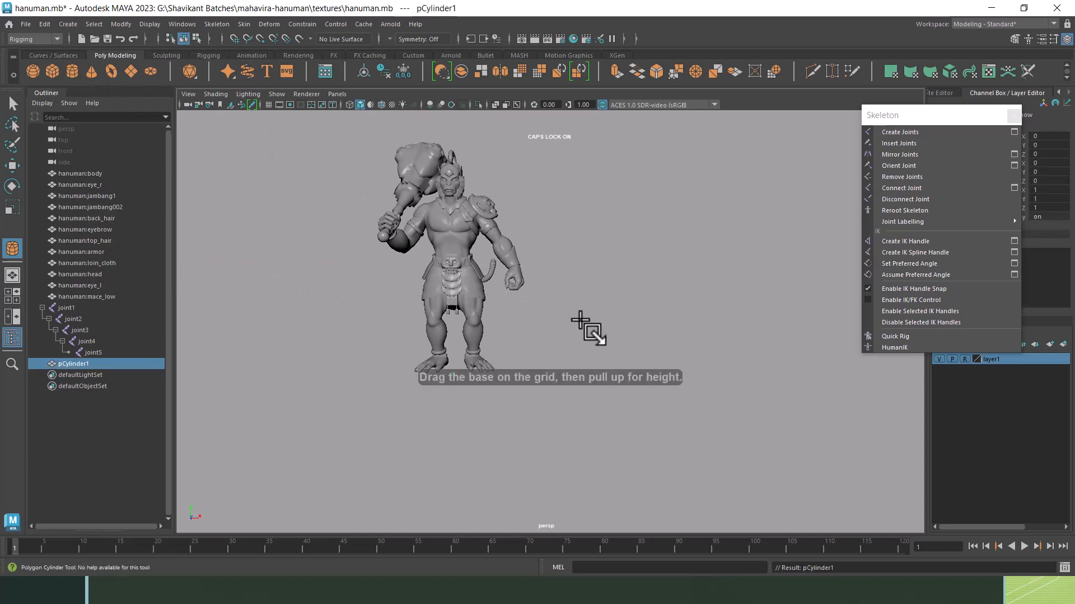
Create another polygon cylinder at the origin from the polygon primitives.
left_click(73, 24)
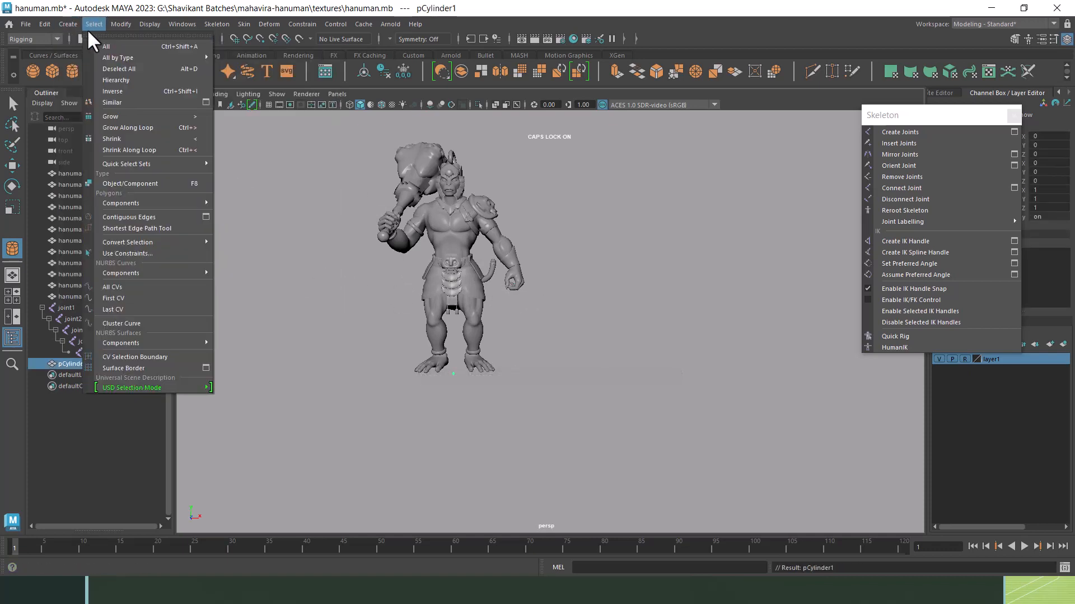
mouse_move(118, 66)
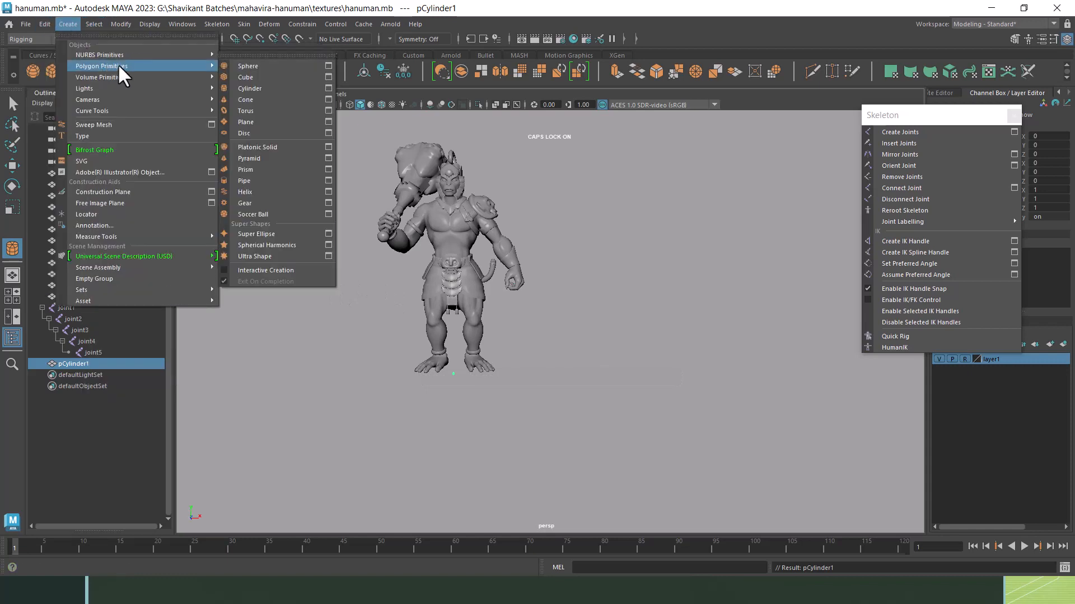
left_click(258, 89)
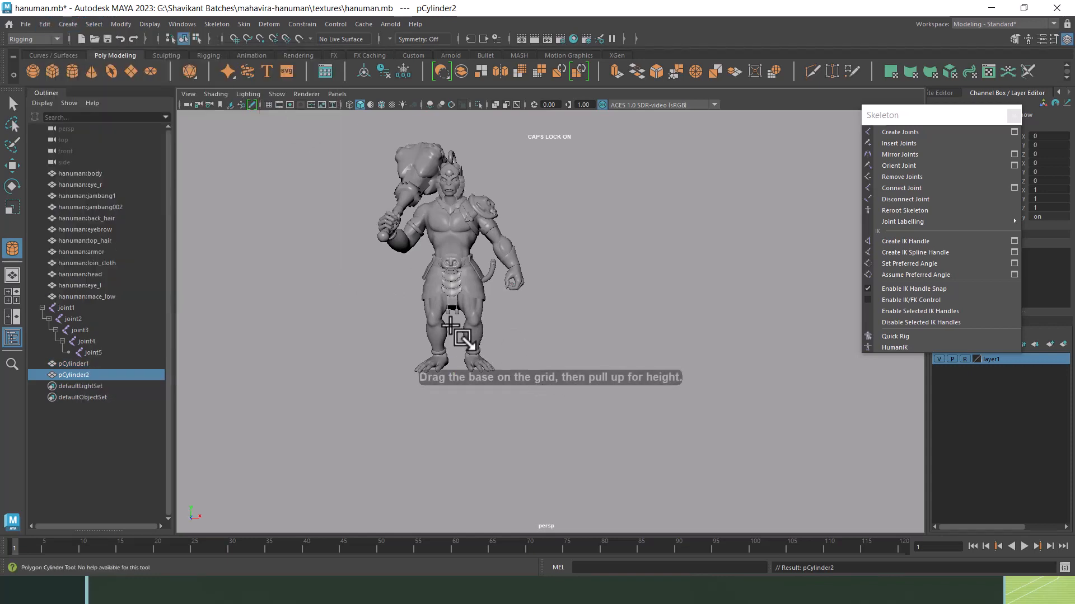
Move pCylinder2 beside the character in the front view, to about X 119.123 and Y 157.319.
scroll(504, 364, "up", 3)
key("w")
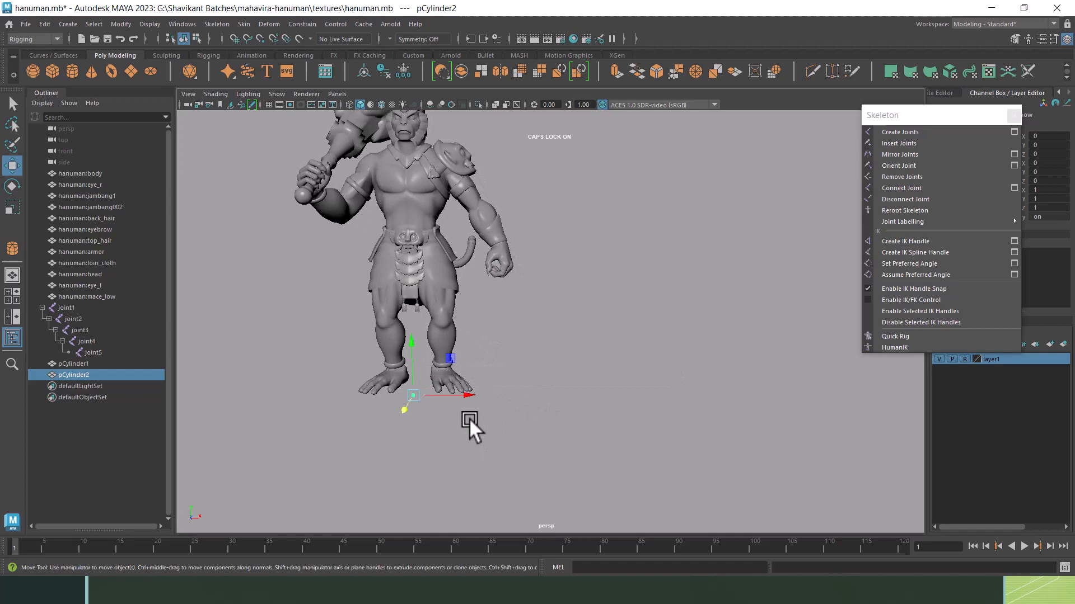
left_click_drag(469, 395, 665, 392)
key("space")
left_click_drag(579, 318, 579, 357)
scroll(559, 324, "down", 5)
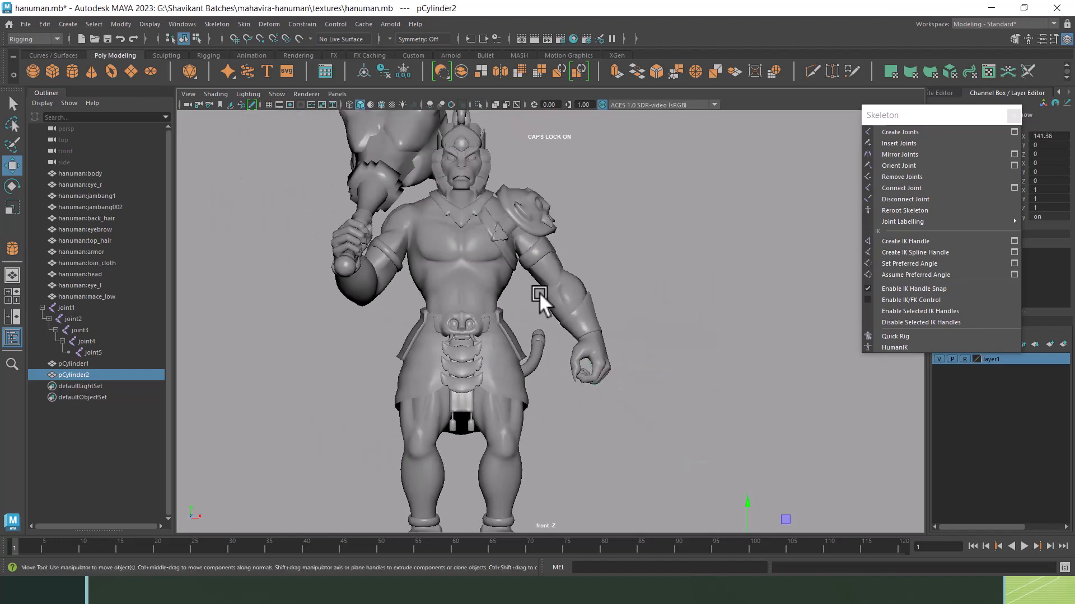
scroll(572, 394, "up", 1)
left_click_drag(572, 394, 540, 139)
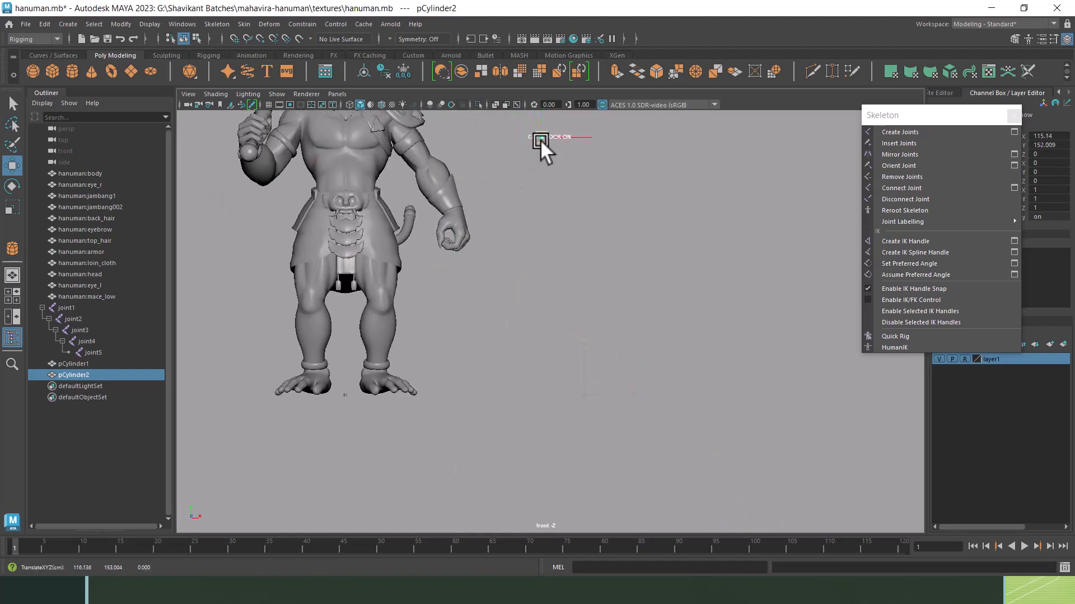
scroll(610, 313, "up", 3)
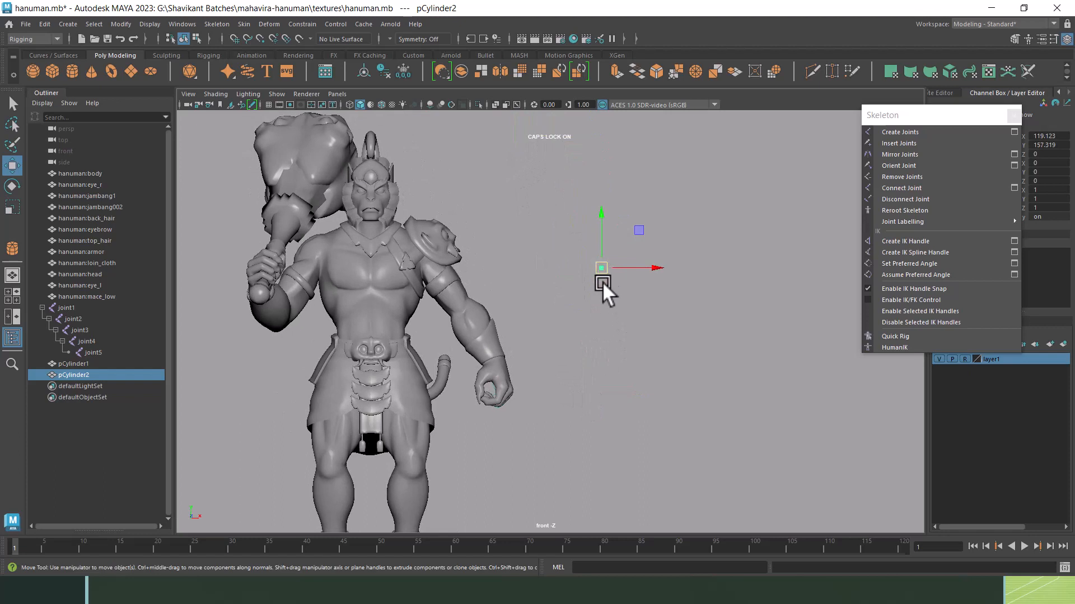
Scale pCylinder2 uniformly to 14.5.
scroll(610, 302, "up", 2)
key("r")
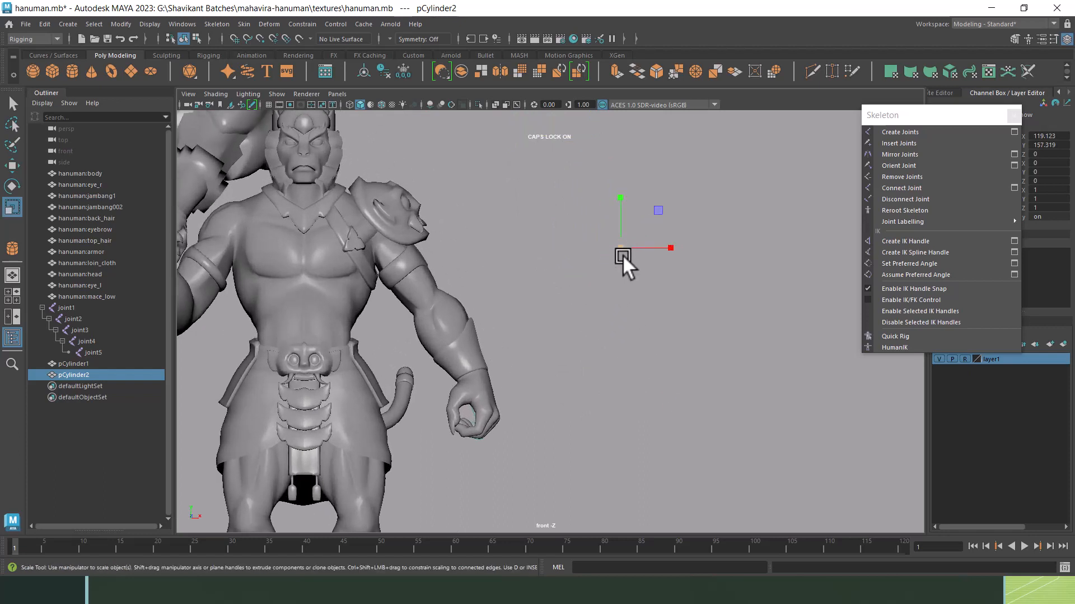
left_click_drag(621, 253, 684, 221)
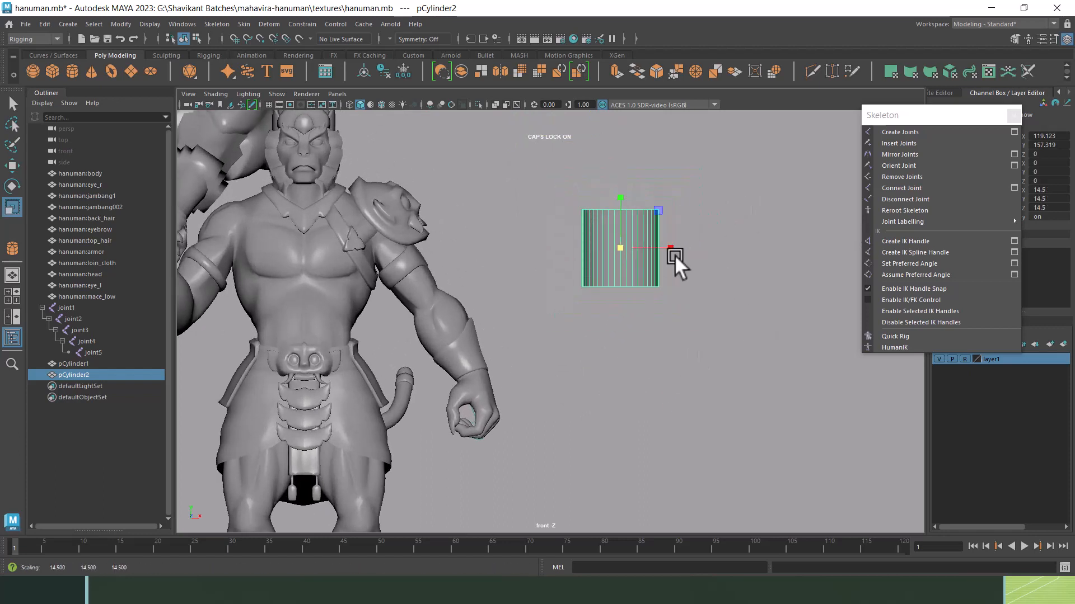
middle_click_drag(673, 254, 664, 233, "alt")
scroll(645, 274, "up", 1)
right_click(698, 179)
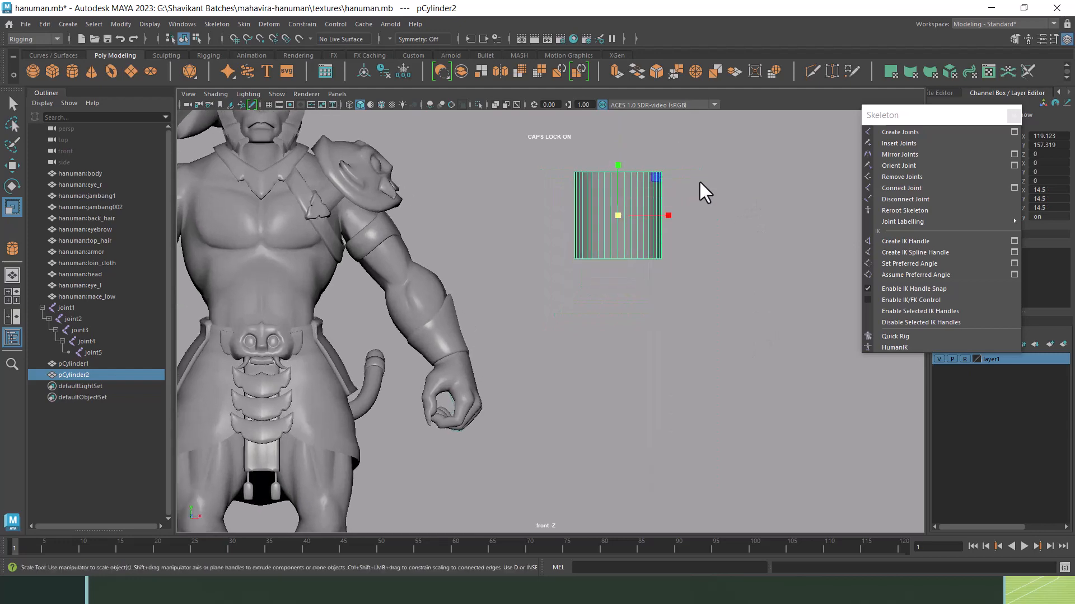
Raise pCylinder2's upper ring of vertices and shift it toward the character so the cylinder slants.
left_click_drag(941, 119, 972, 333)
right_click_drag(627, 181, 533, 177)
middle_click_drag(664, 213, 664, 251, "alt")
left_click_drag(693, 277, 500, 392)
key("w")
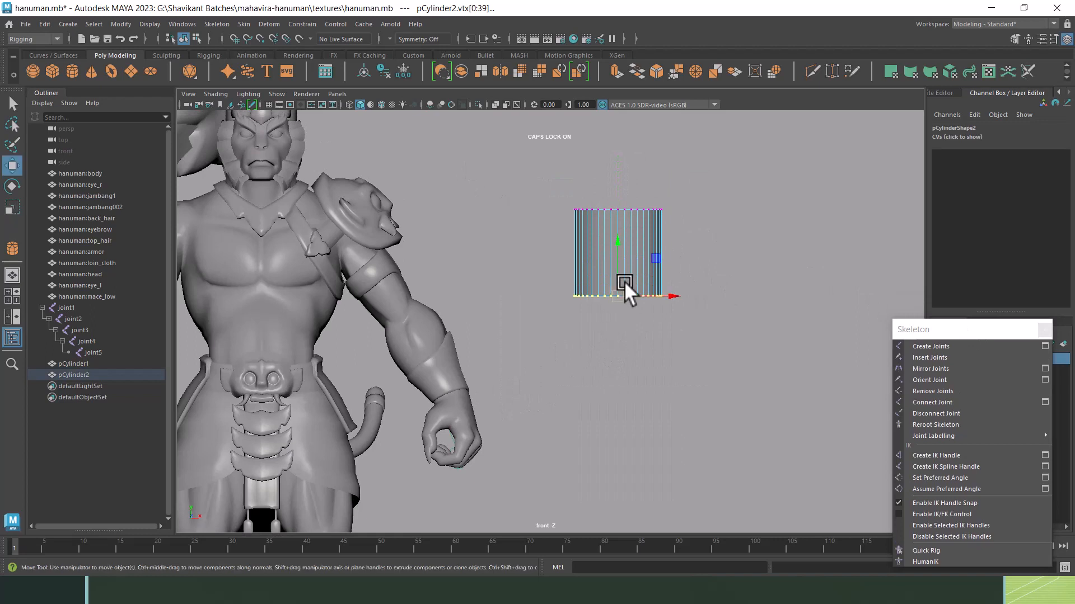
middle_click_drag(624, 281, 632, 299, "alt")
left_click_drag(714, 194, 554, 230)
left_click_drag(625, 225, 576, 169)
Extrude the cylinder's bottom faces downward to about X 116.7, Y 98.1, forming a bent second section.
right_click_drag(595, 237, 598, 269)
left_click_drag(714, 290, 574, 369)
left_click_drag(699, 206, 498, 253, "ctrl")
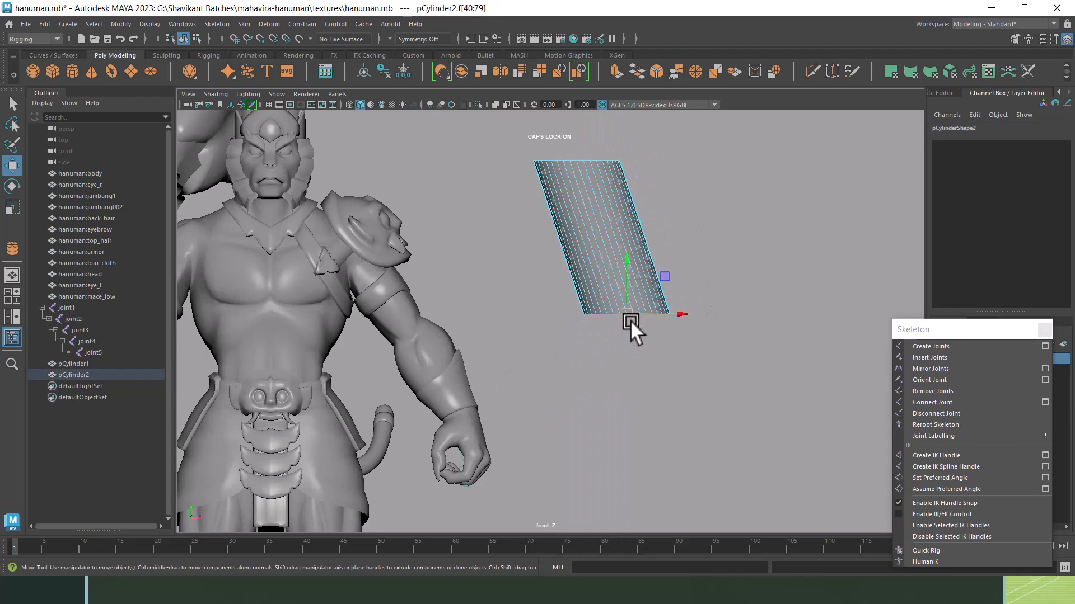
key("ctrl+e")
left_click_drag(628, 316, 618, 445)
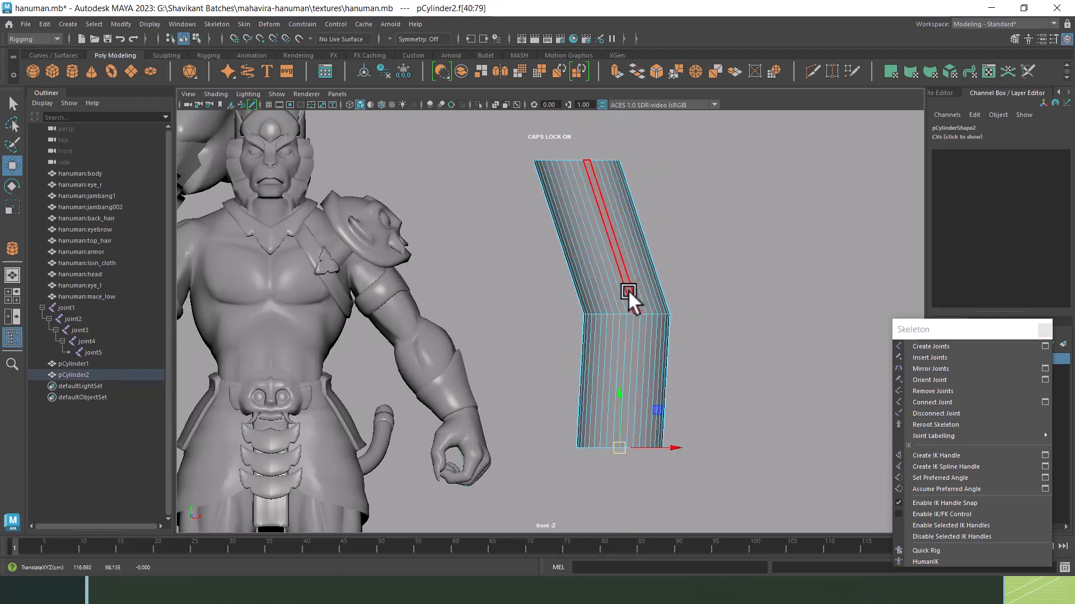
Return the cylinder to object mode, switch to the perspective view and enter edge selection on it.
right_click_drag(606, 227, 650, 166)
left_click(563, 277)
left_click(606, 226)
key("space")
left_click_drag(646, 327, 559, 247)
middle_click_drag(559, 247, 596, 335, "alt")
left_click_drag(596, 335, 614, 297, "alt")
right_click_drag(613, 298, 637, 300, "alt")
right_click(637, 204)
right_click_drag(637, 204, 638, 175)
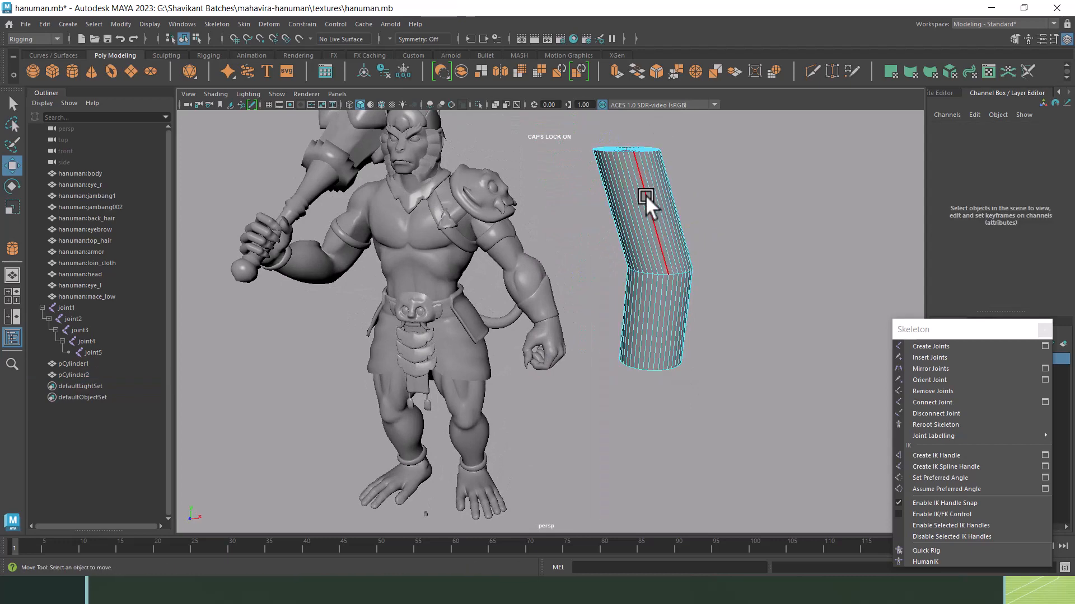
Select the horizontal edge loop around the cylinder's bend and bevel it.
left_click(646, 195)
scroll(662, 275, "up", 3)
right_click_drag(660, 275, 663, 276, "alt")
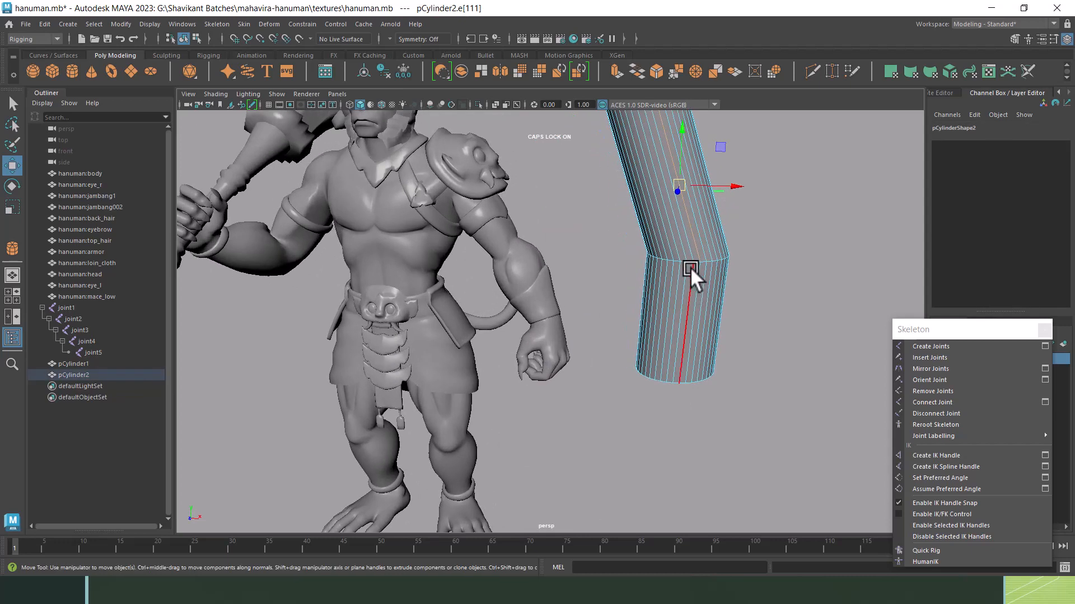
right_click_drag(678, 235, 721, 342, "alt")
middle_click_drag(736, 235, 676, 247, "alt")
right_click_drag(676, 248, 719, 212, "alt")
double_click(718, 230)
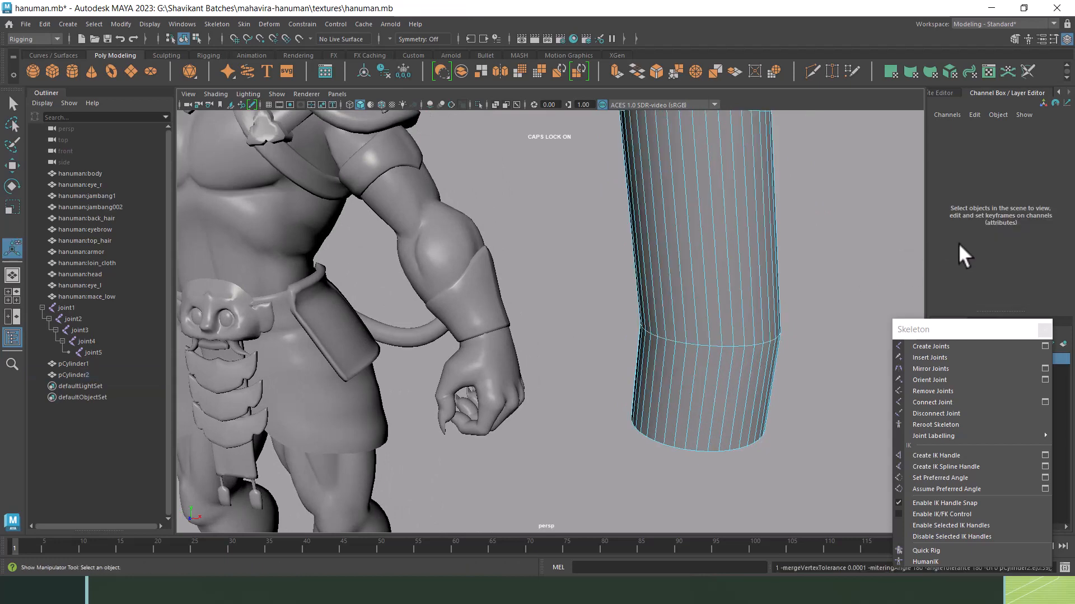
Undo the bevel on the bend's edge loop and turn on construction history.
left_click_drag(918, 328, 789, 505)
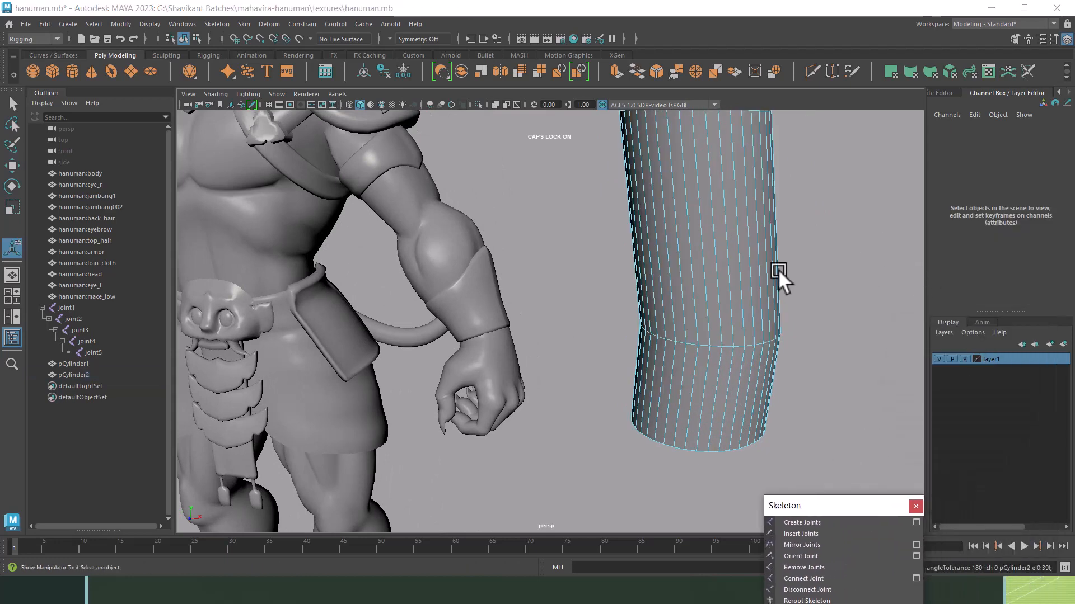
left_click_drag(777, 269, 670, 242, "alt")
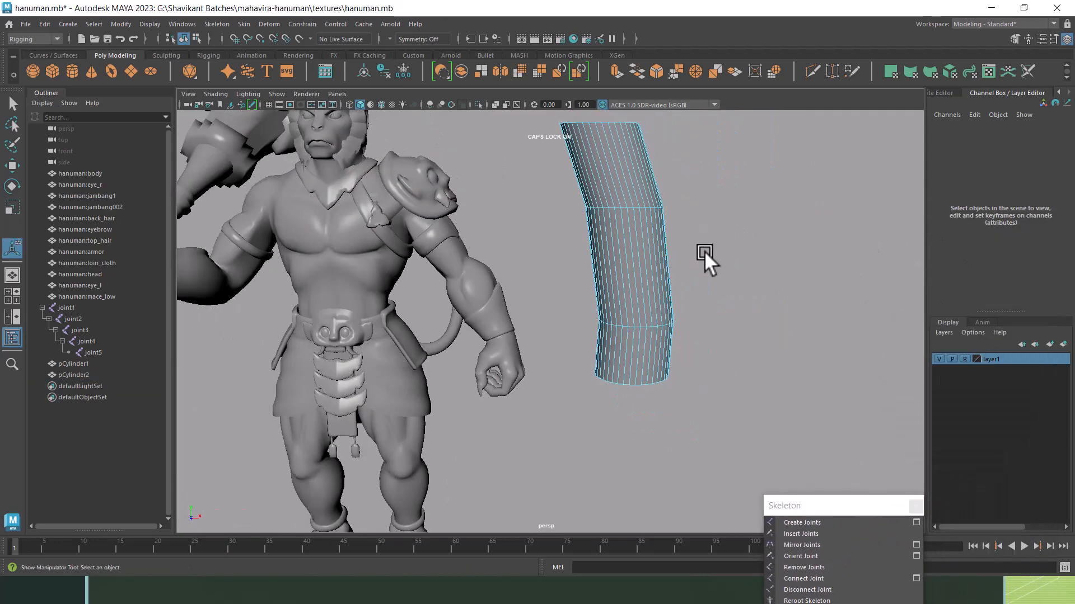
key("w")
right_click_drag(650, 228, 673, 271, "alt")
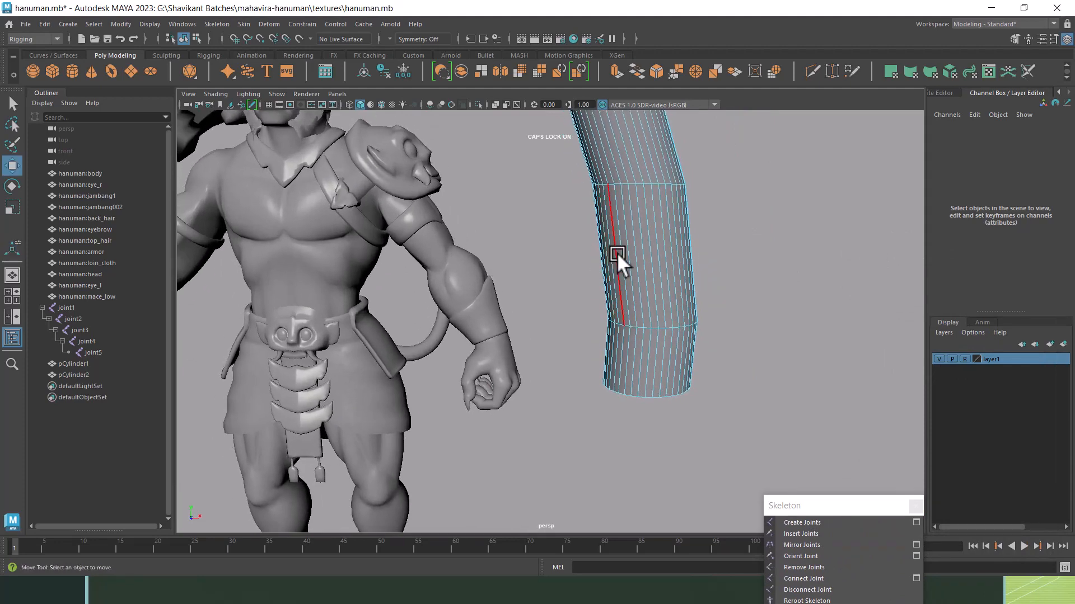
key("ctrl+z")
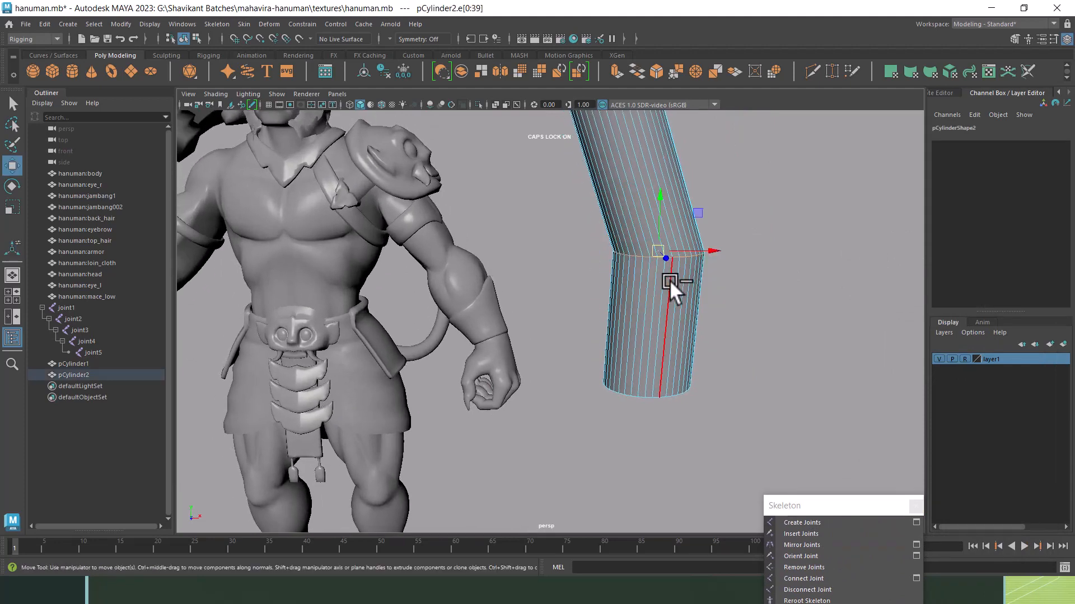
left_click(496, 39)
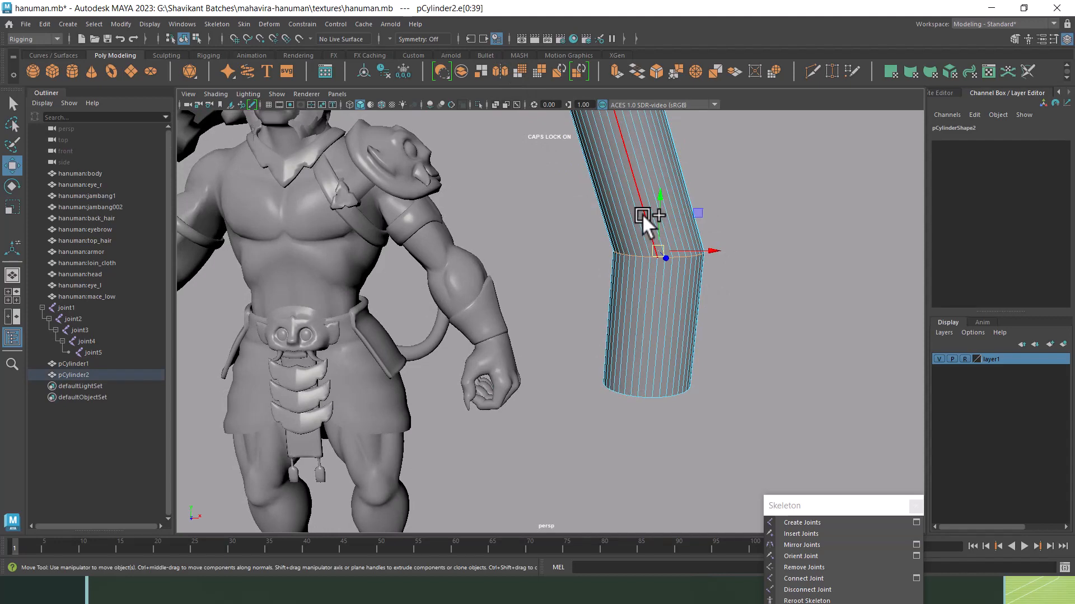
right_click_drag(615, 187, 663, 172)
left_click(701, 270)
left_click(711, 281)
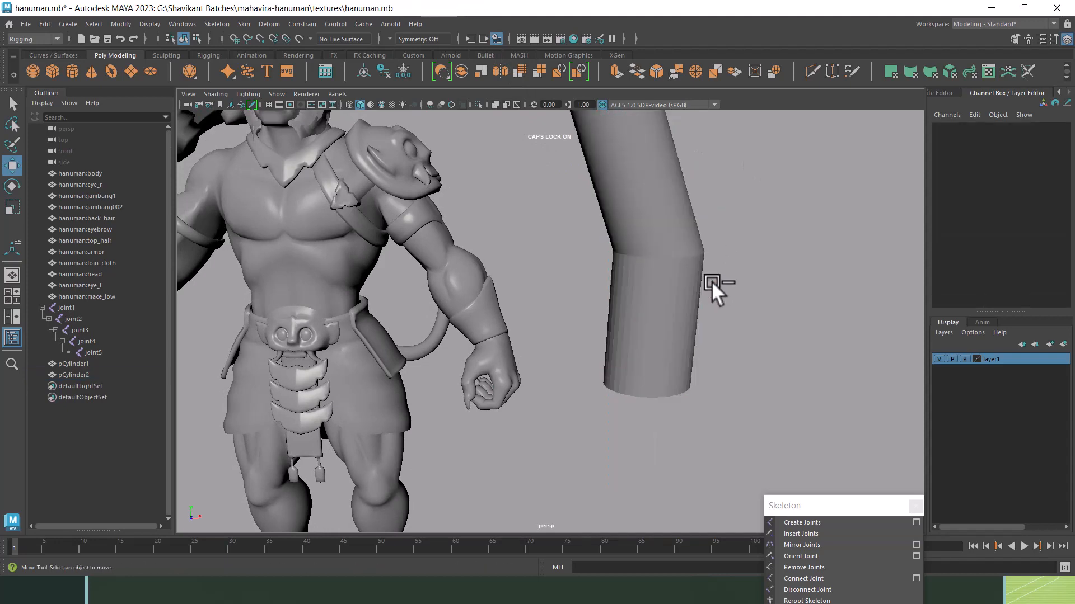
key("ctrl+z")
key("ctrl+z")
key("ctrl+z")
Bevel the bend's edge loop again and adjust the bevel into a narrow band with several segments.
right_click(708, 204, "shift")
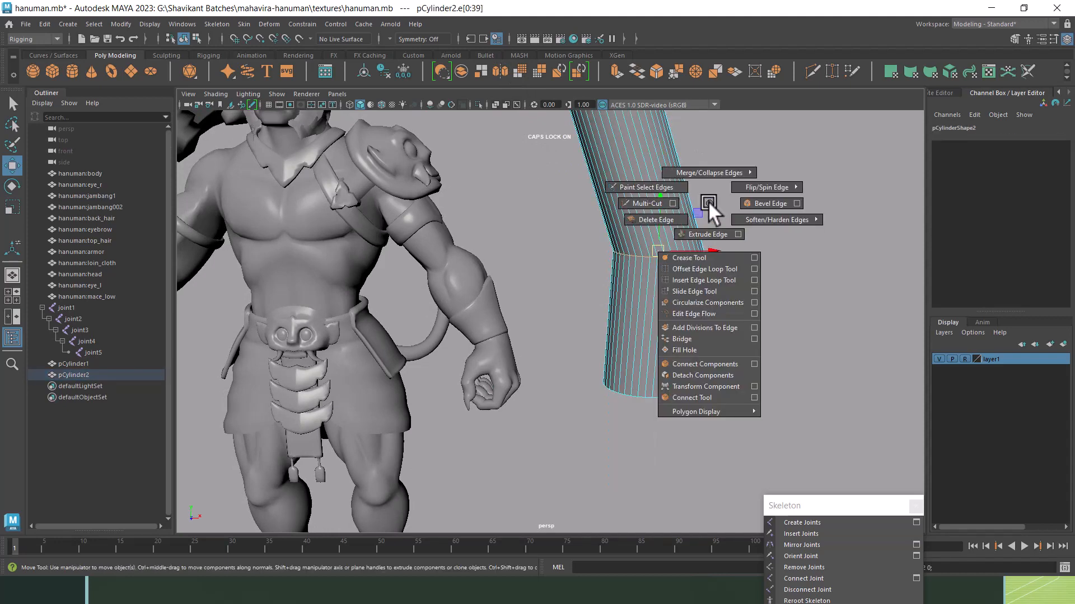
left_click(755, 206)
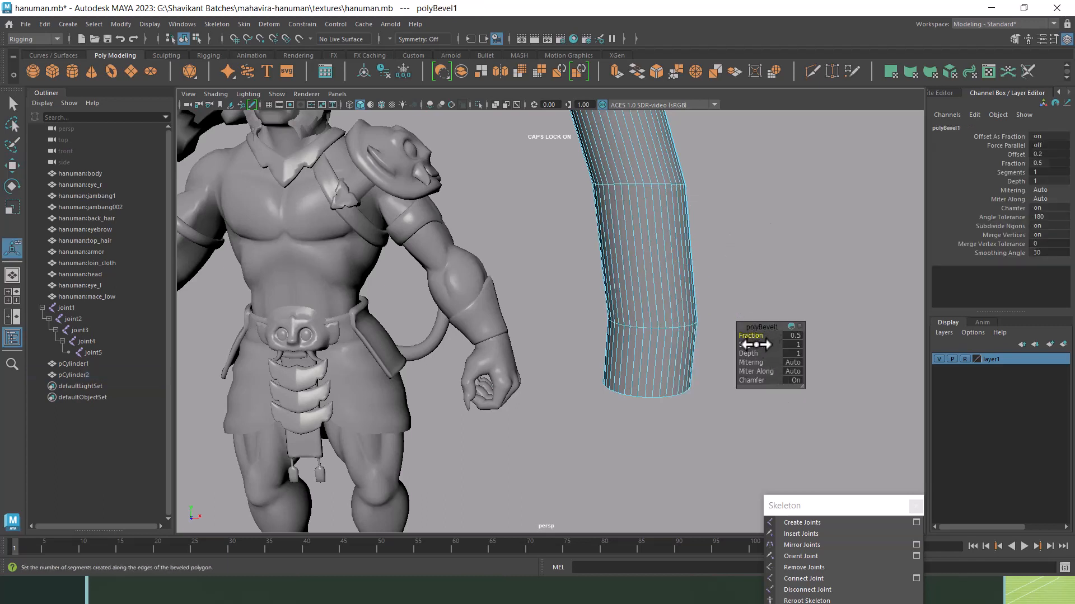
left_click_drag(755, 344, 739, 343)
right_click_drag(714, 305, 643, 199, "alt")
left_click_drag(643, 199, 647, 235, "alt")
right_click_drag(648, 236, 635, 267, "alt")
left_click_drag(636, 268, 633, 259, "alt")
Split the edge rings of the upper and lower sections with one loop each, and select pCylinder2 in object mode.
left_click(618, 154)
middle_click_drag(637, 219, 639, 288, "alt")
right_click_drag(647, 204, 791, 302, "ctrl")
key("g")
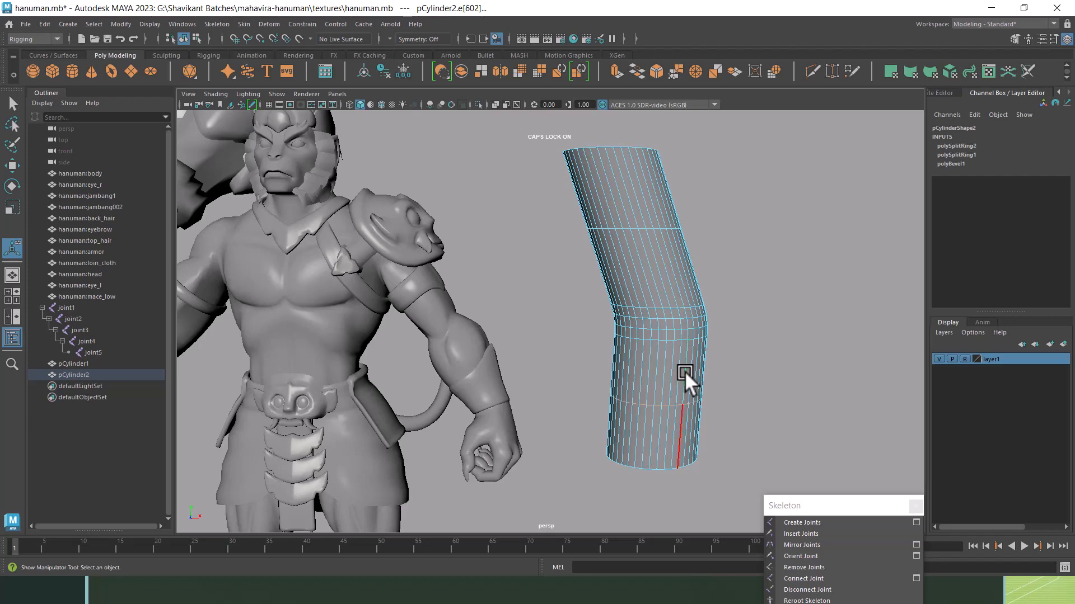
right_click_drag(666, 298, 752, 221)
left_click(694, 326)
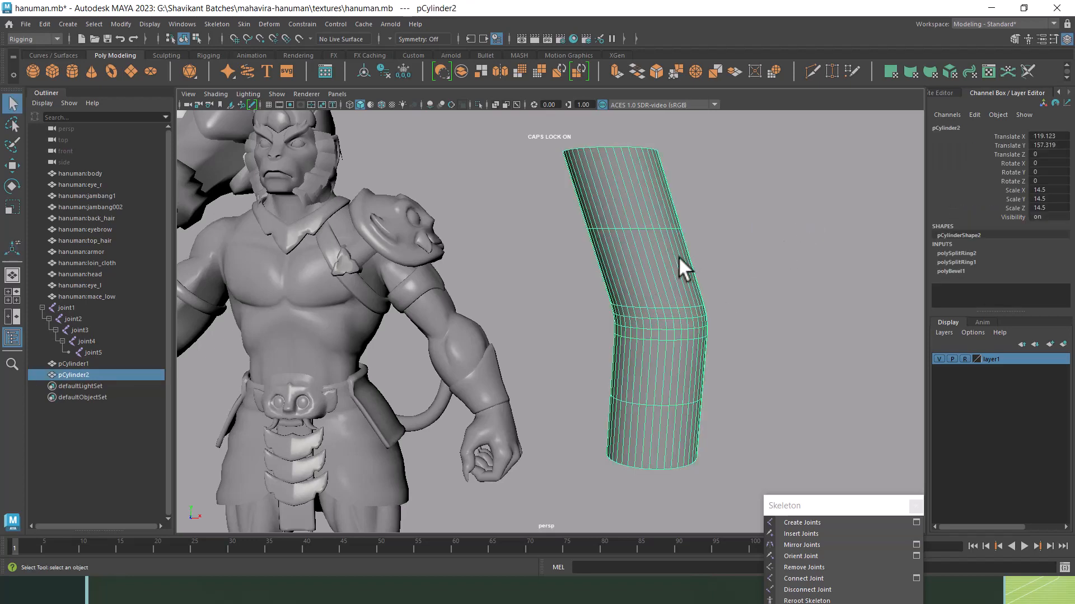
In the front wireframe view, create a three-joint chain from just above the cylinder's top, through the bend, to its lower end.
key("space")
left_click_drag(679, 257, 675, 294)
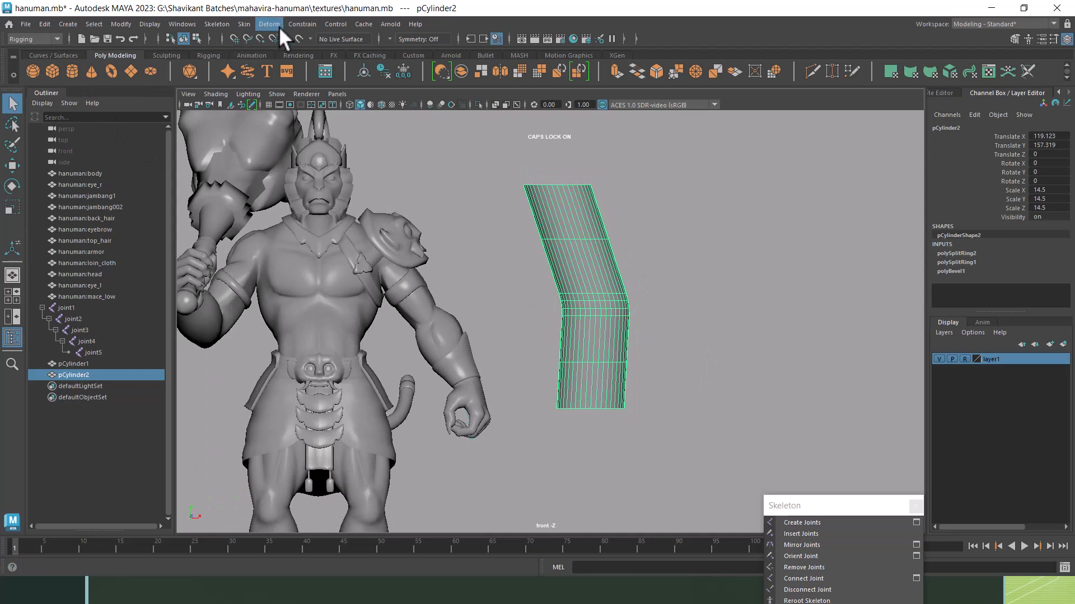
left_click(221, 22)
left_click(231, 49)
scroll(647, 259, "up", 2)
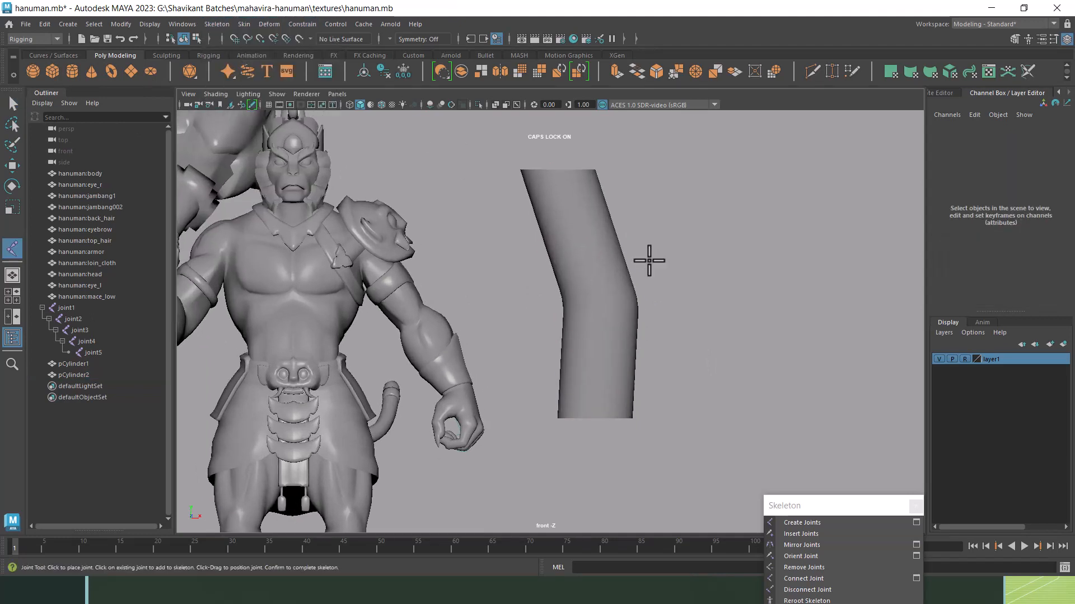
key("4")
middle_click_drag(569, 211, 609, 259, "alt")
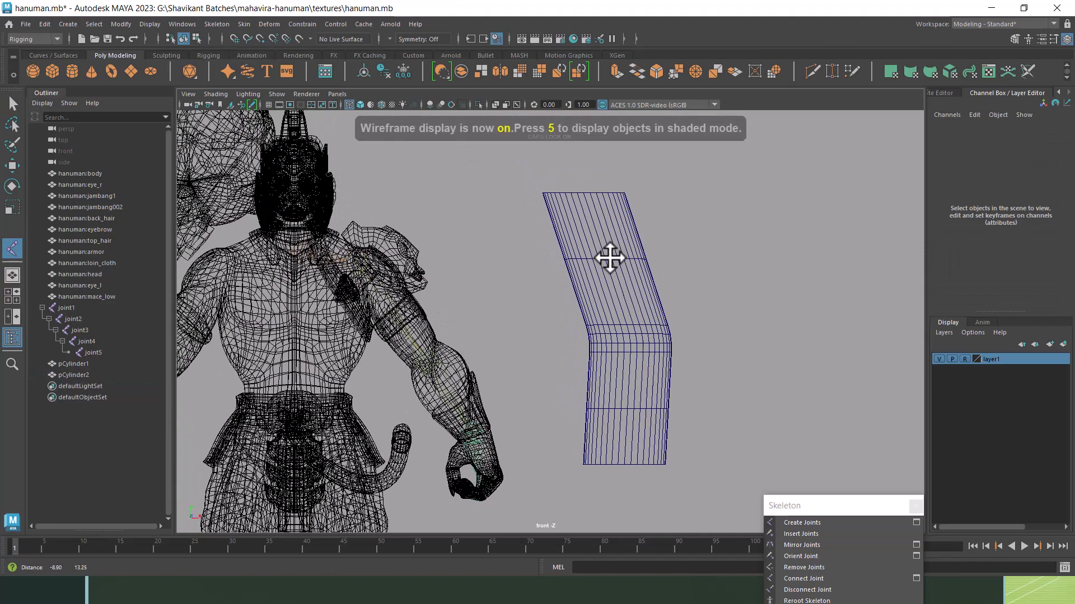
left_click(561, 183)
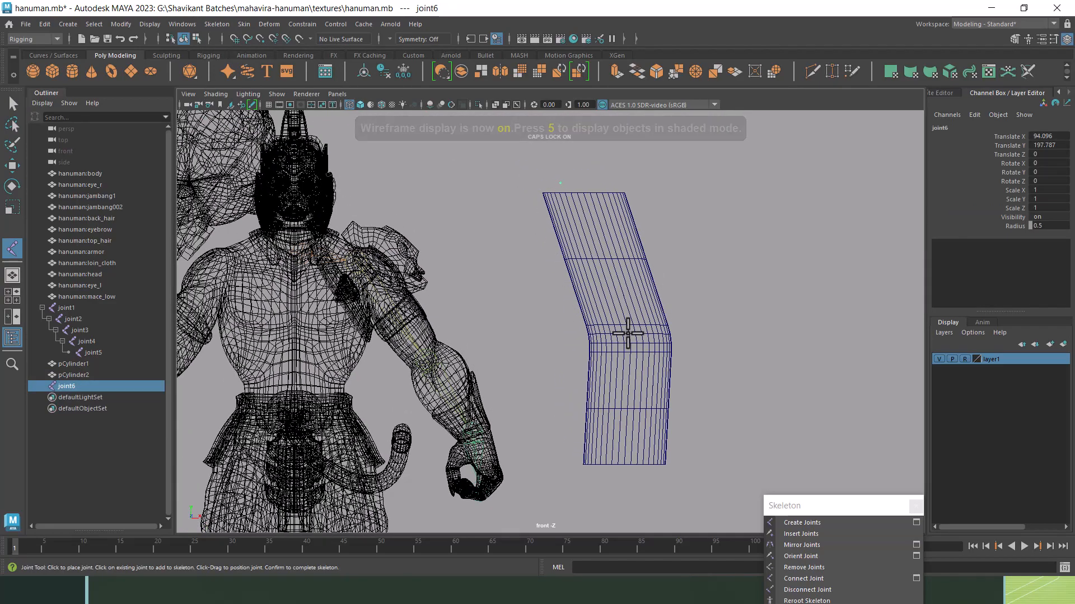
left_click(628, 335)
left_click(622, 464)
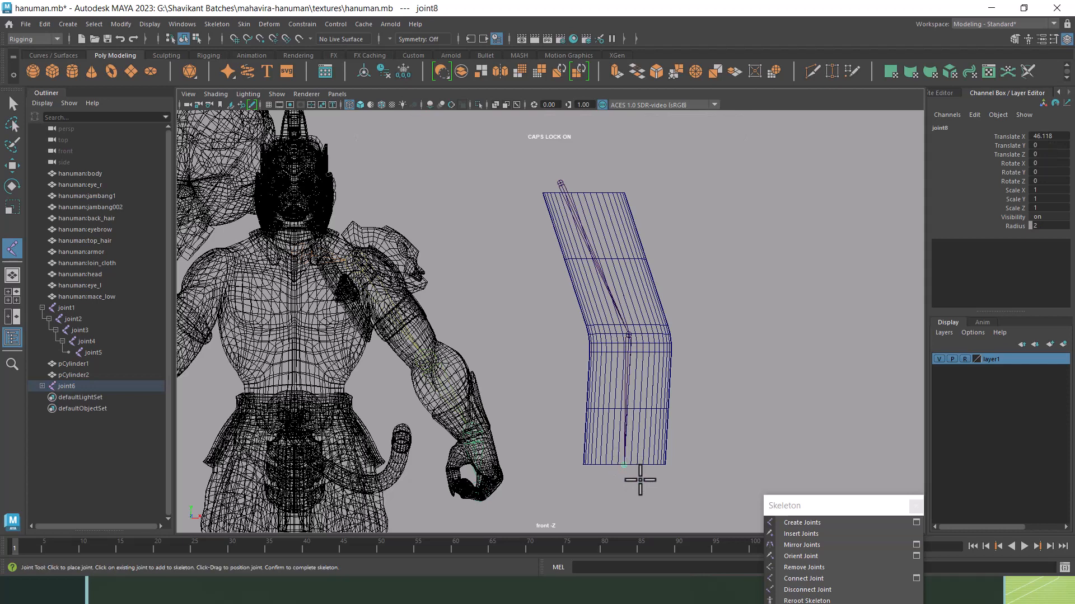
key("q")
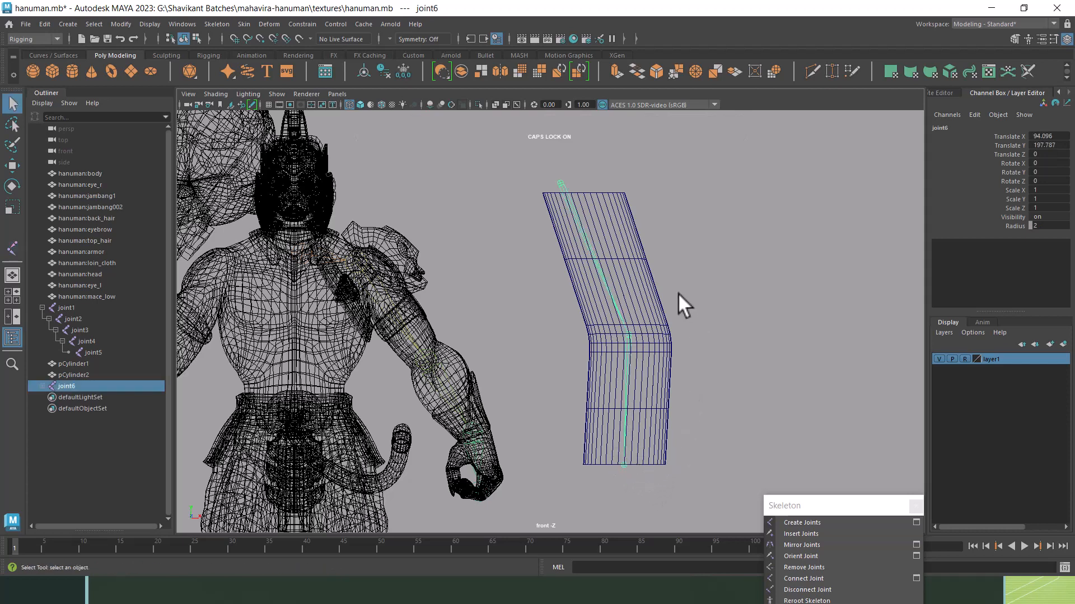
Expand the new joint chain, select joint6, joint7 and joint8, and set their radius to 9.1.
left_click(42, 386)
left_click(48, 395)
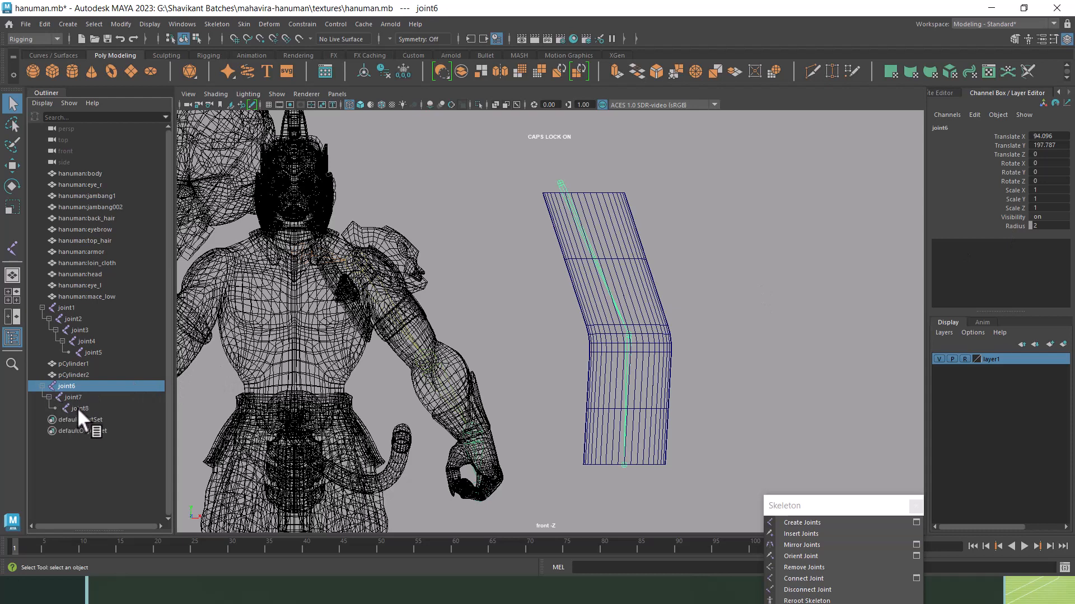
left_click_drag(76, 407, 68, 387)
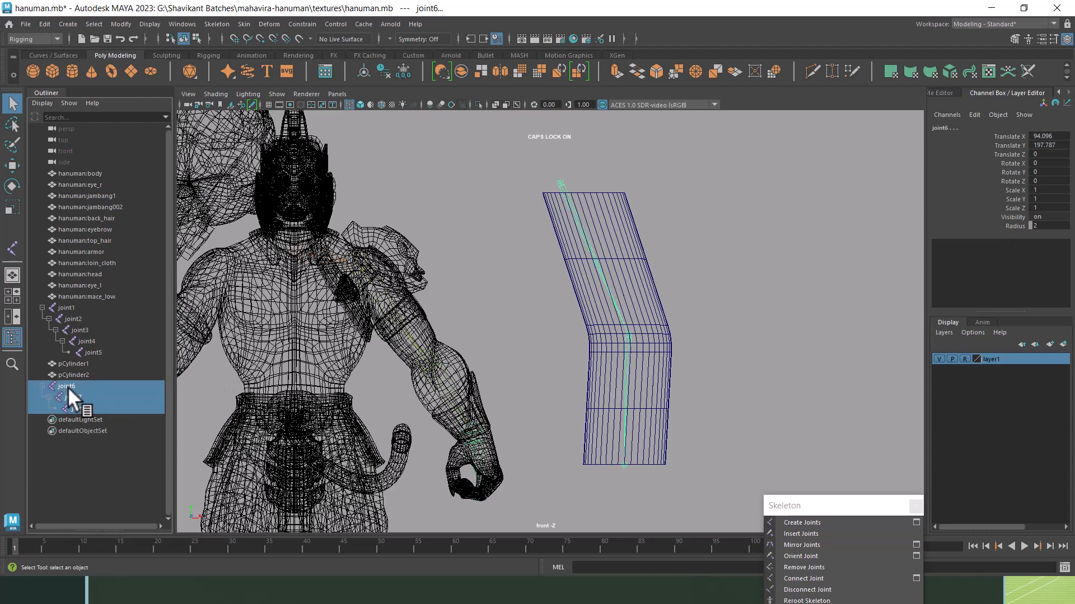
left_click(1010, 225)
middle_click_drag(781, 247, 822, 237)
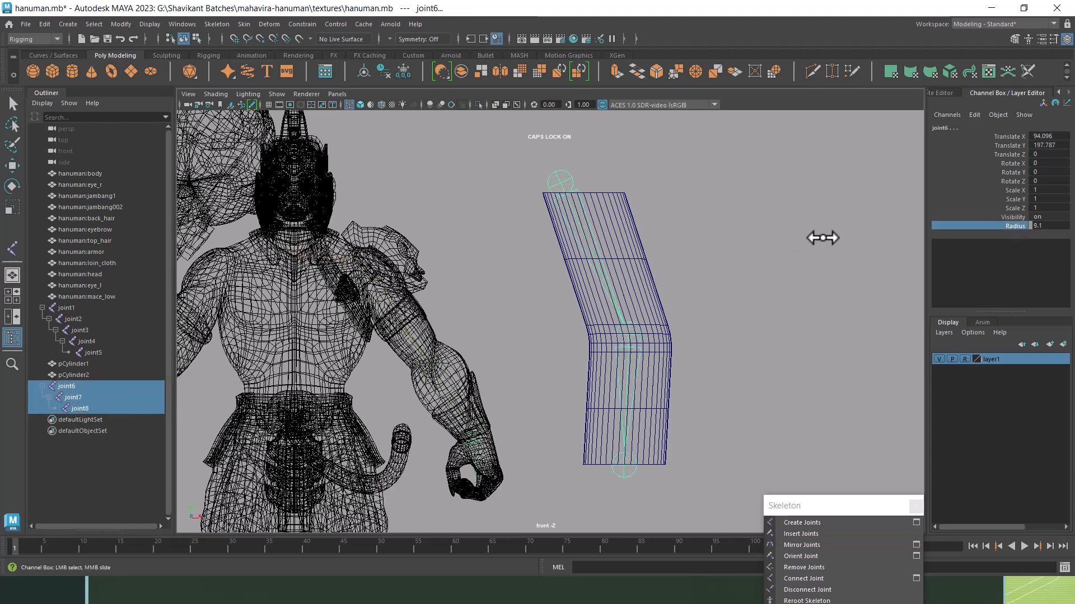
Add pCylinder2 to the selected joints and bind its skin to them.
right_click_drag(822, 238, 785, 319, "alt")
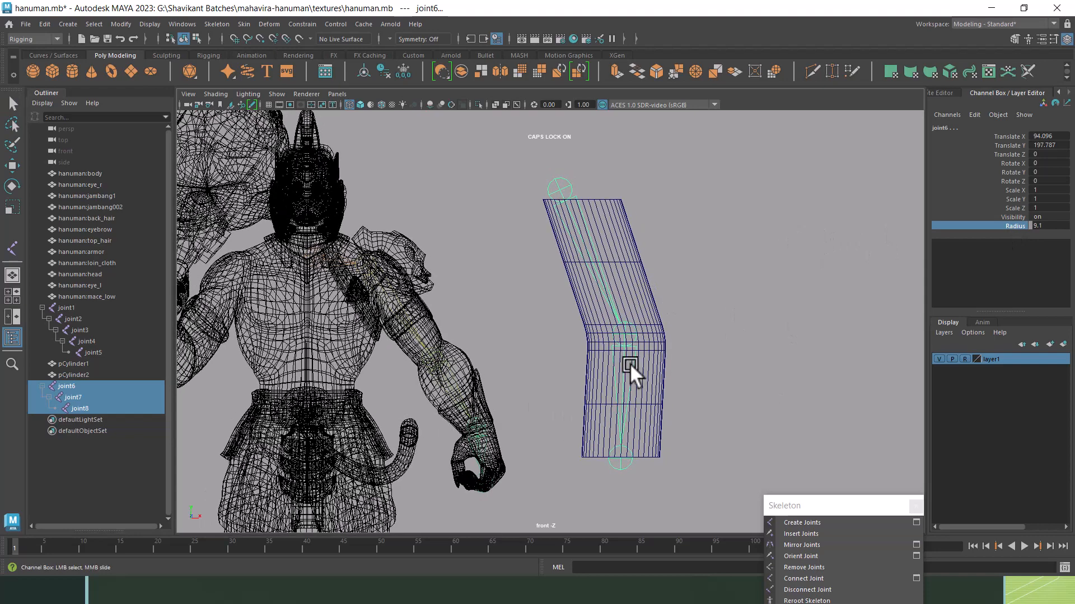
key("w")
left_click(645, 323, "shift")
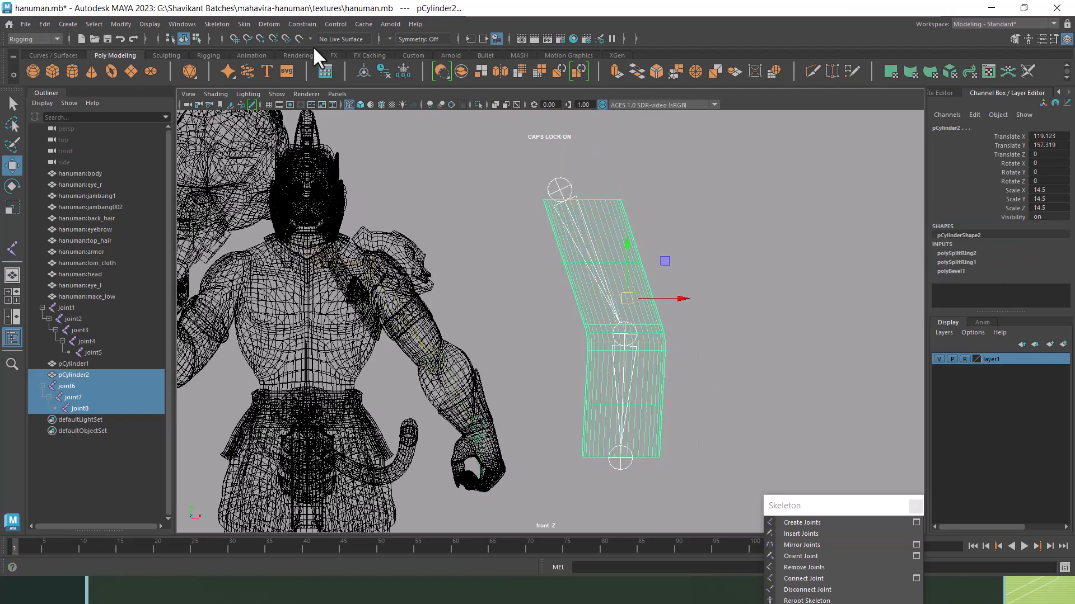
left_click(247, 25)
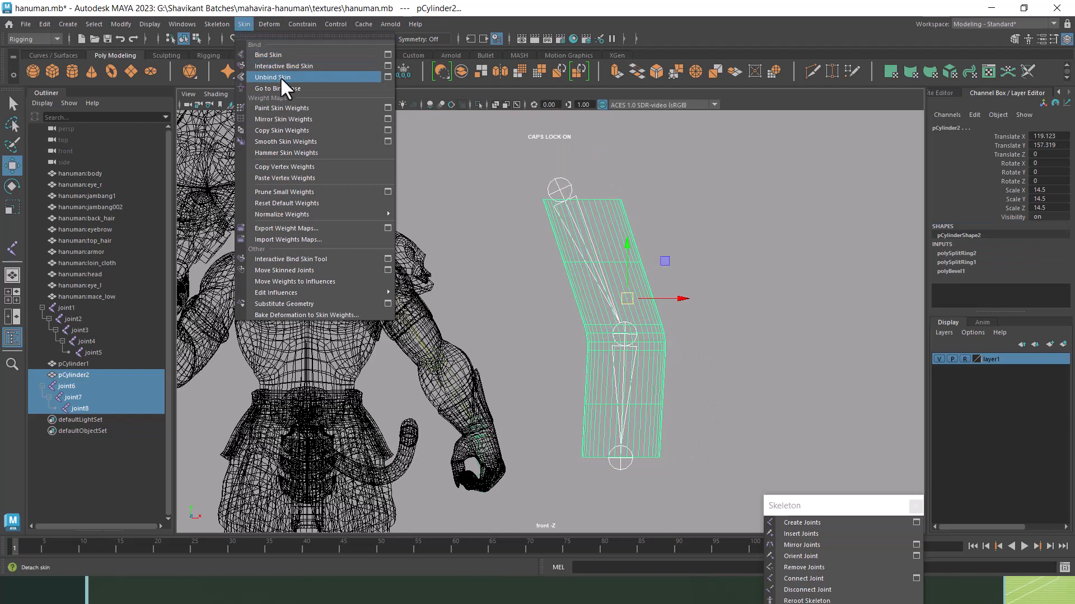
left_click(281, 56)
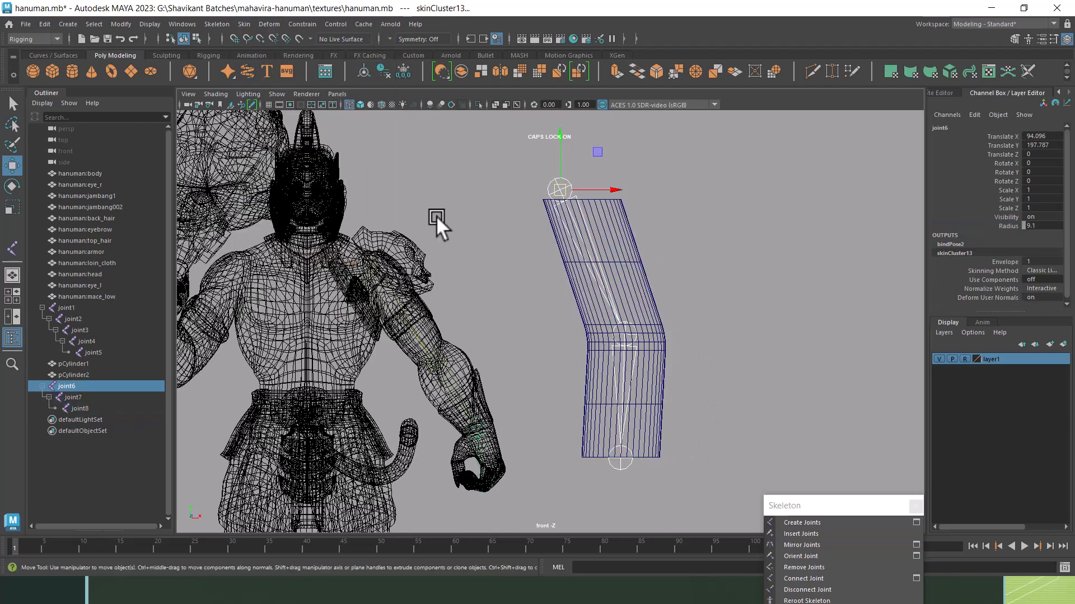
Rotate joint7 about Z to about 58.8 degrees to test how the bound cylinder bends.
left_click(622, 463)
key("Up")
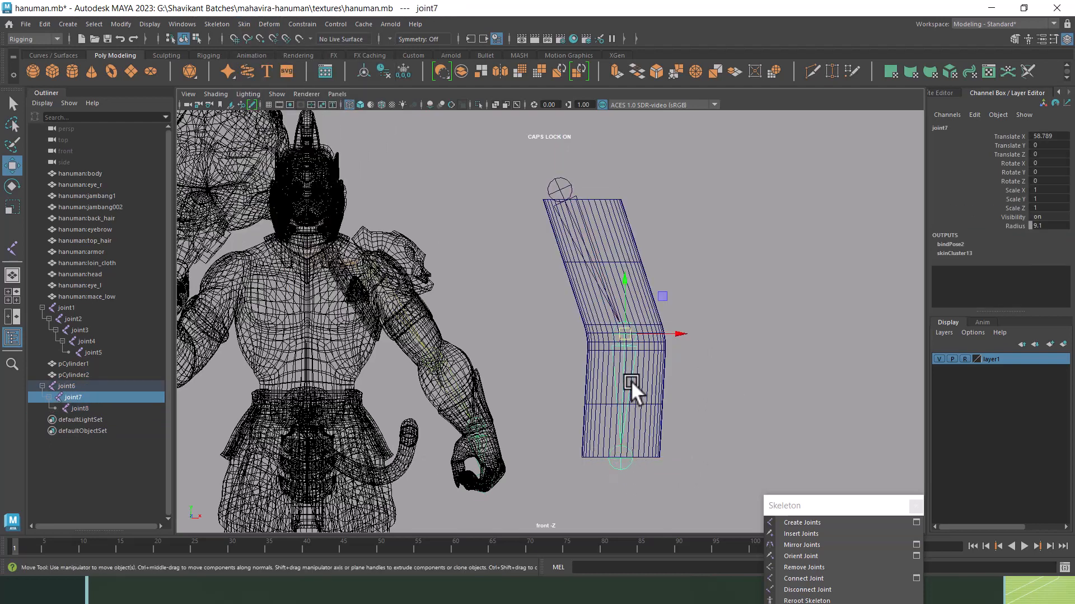
key("e")
left_click_drag(636, 392, 595, 358)
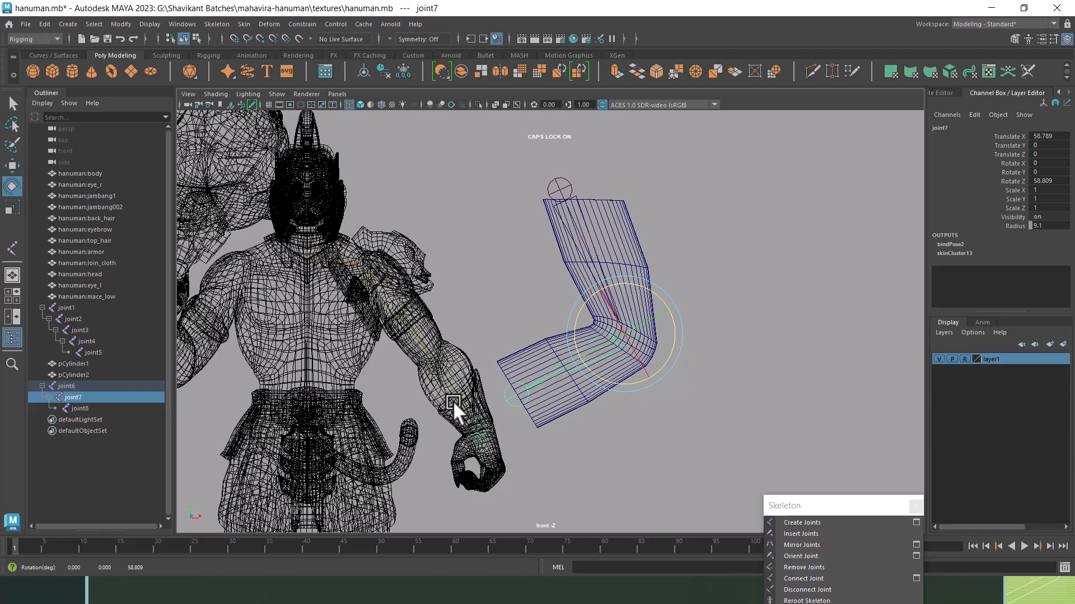
middle_click_drag(231, 387, 369, 278, "alt")
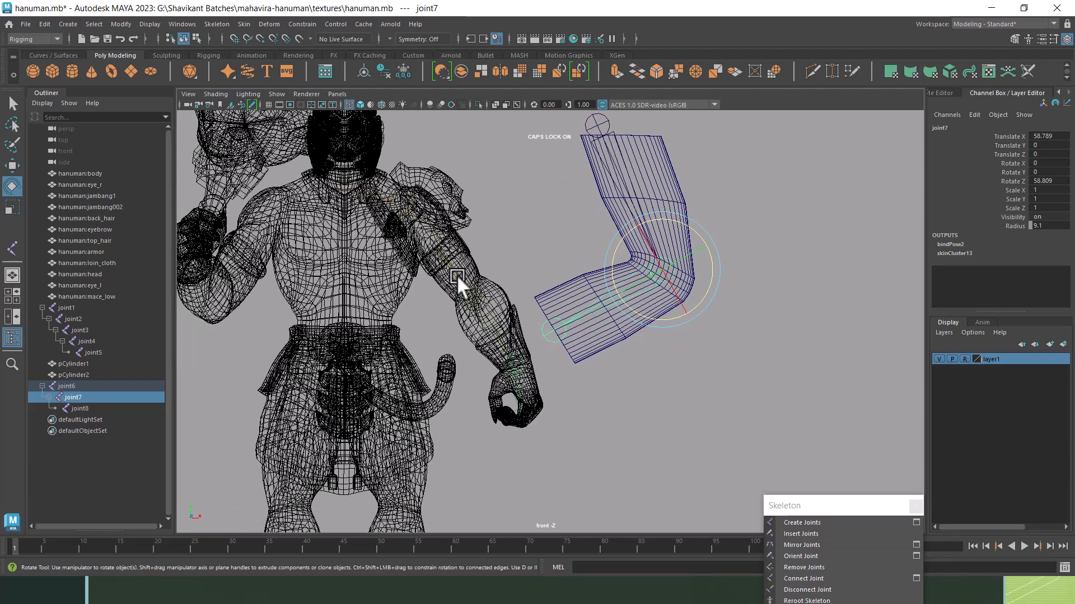
Rotate joint7 about Z to about 81.3 degrees and display the scene shaded with its texture maps.
left_click_drag(616, 267, 596, 239)
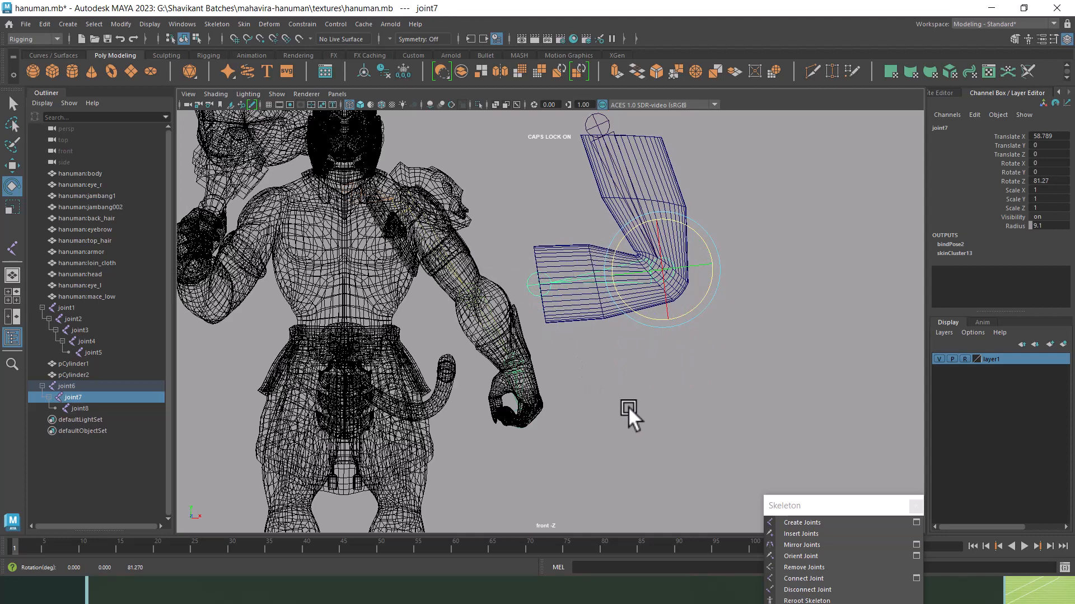
scroll(628, 406, "down", 1)
key("4")
key("5")
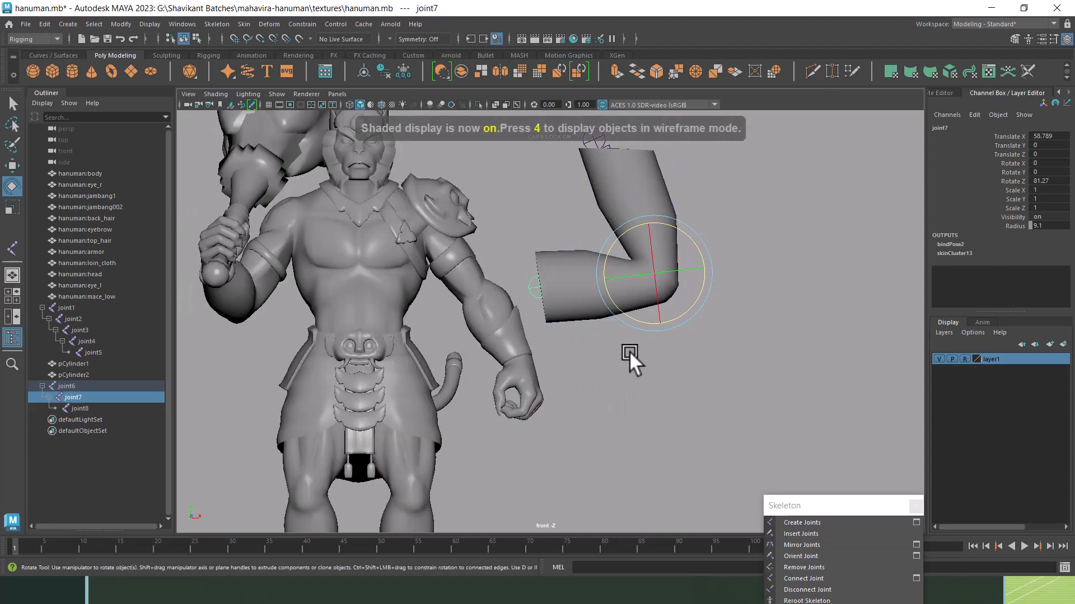
key("4")
key("6")
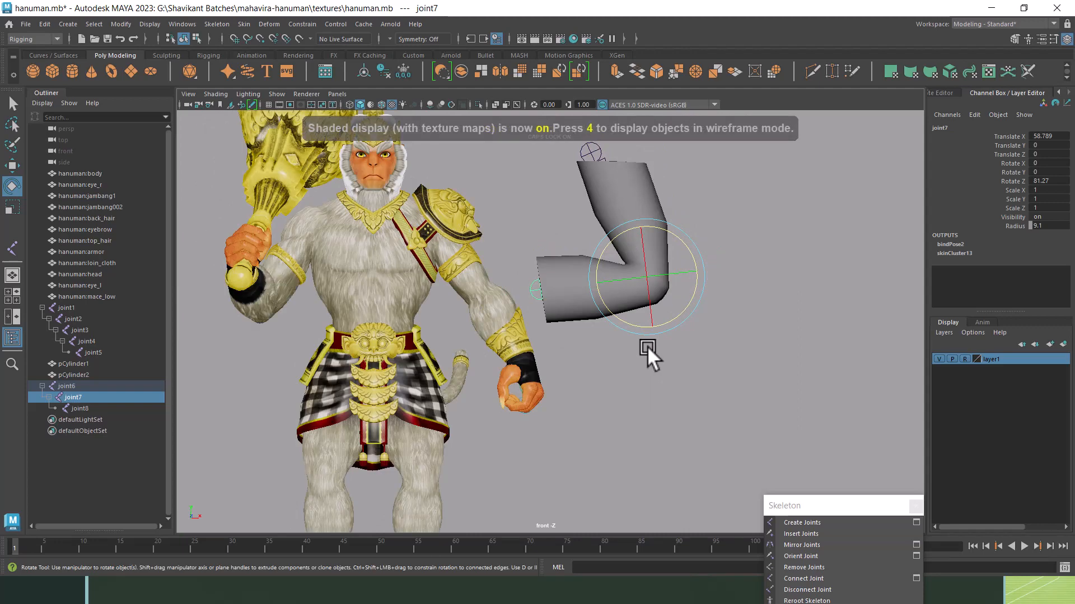
Show the whole character and the bent cylinder in the perspective view, and close the floating Skeleton window.
scroll(633, 369, "down", 1)
key("space")
left_click_drag(635, 384, 634, 356)
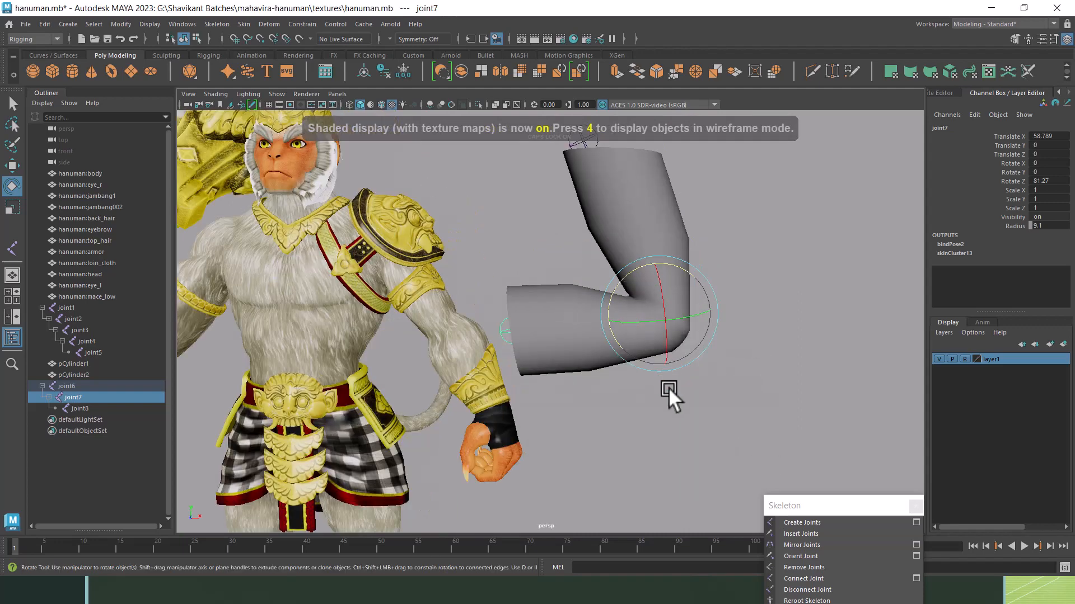
right_click_drag(668, 387, 626, 372, "alt")
middle_click_drag(627, 372, 669, 353, "alt")
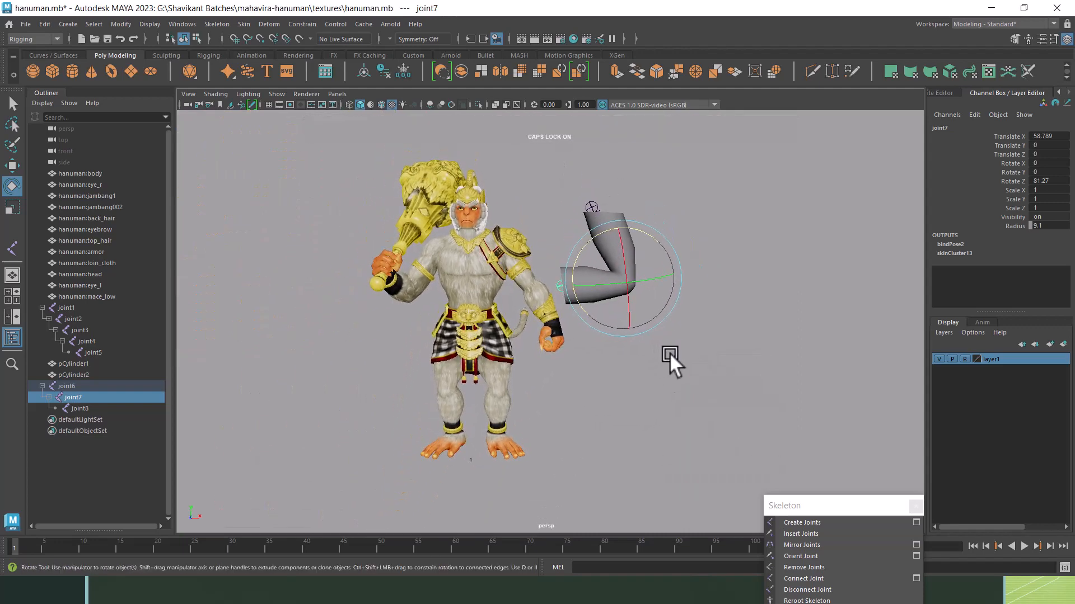
left_click_drag(548, 318, 596, 324, "alt")
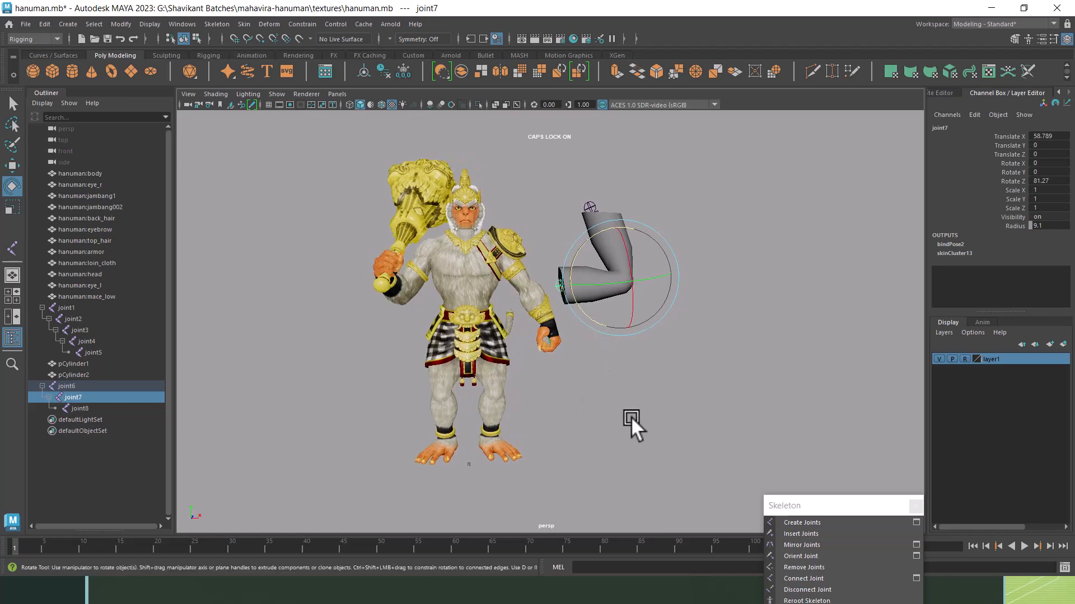
left_click_drag(630, 416, 674, 364, "alt")
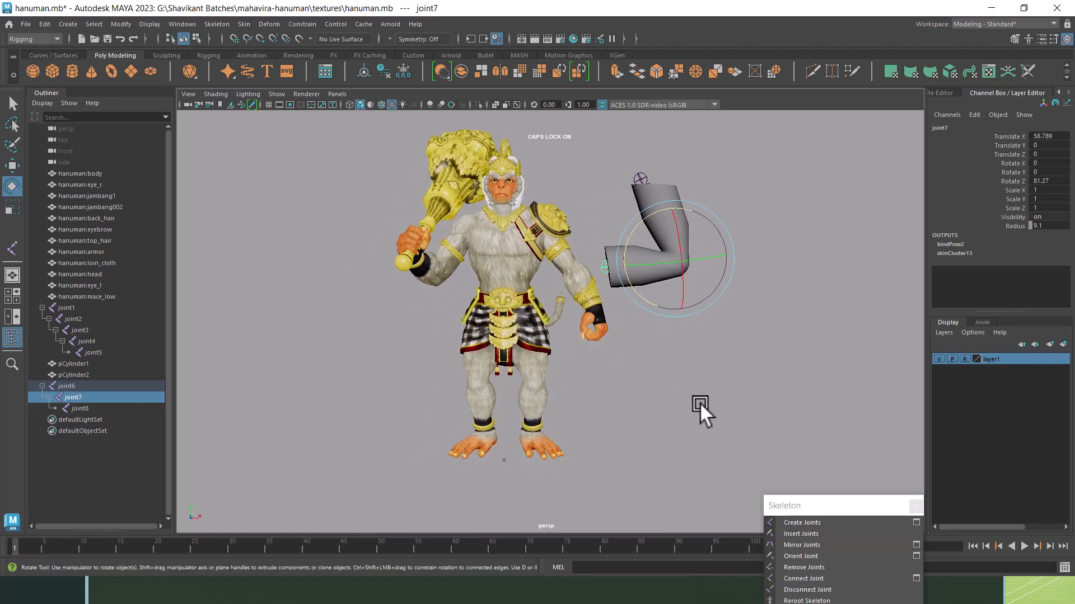
left_click(916, 506)
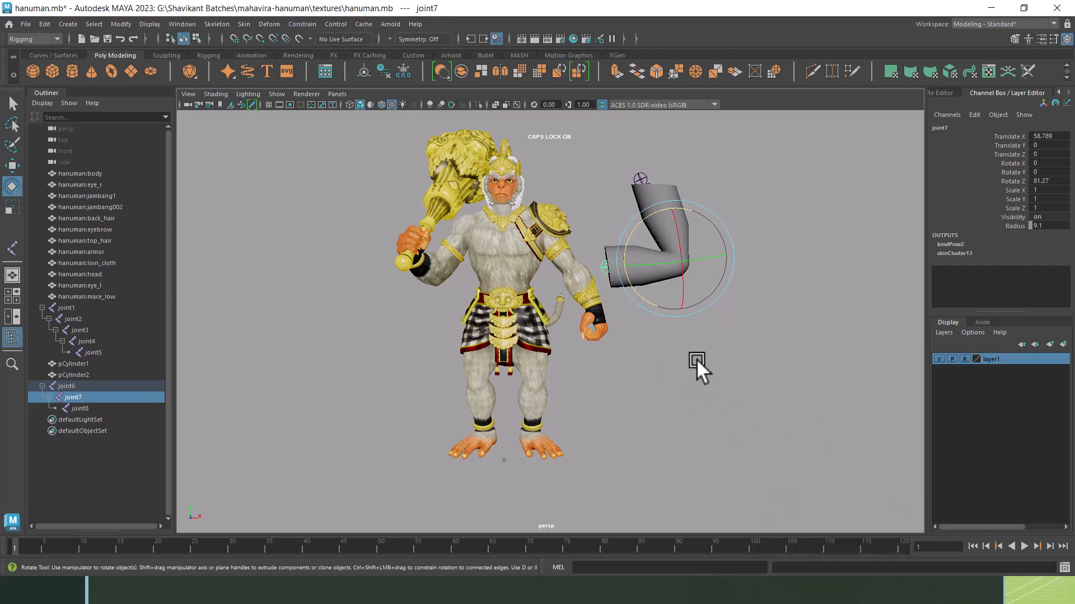
key("alt+Tab")
left_click(831, 112)
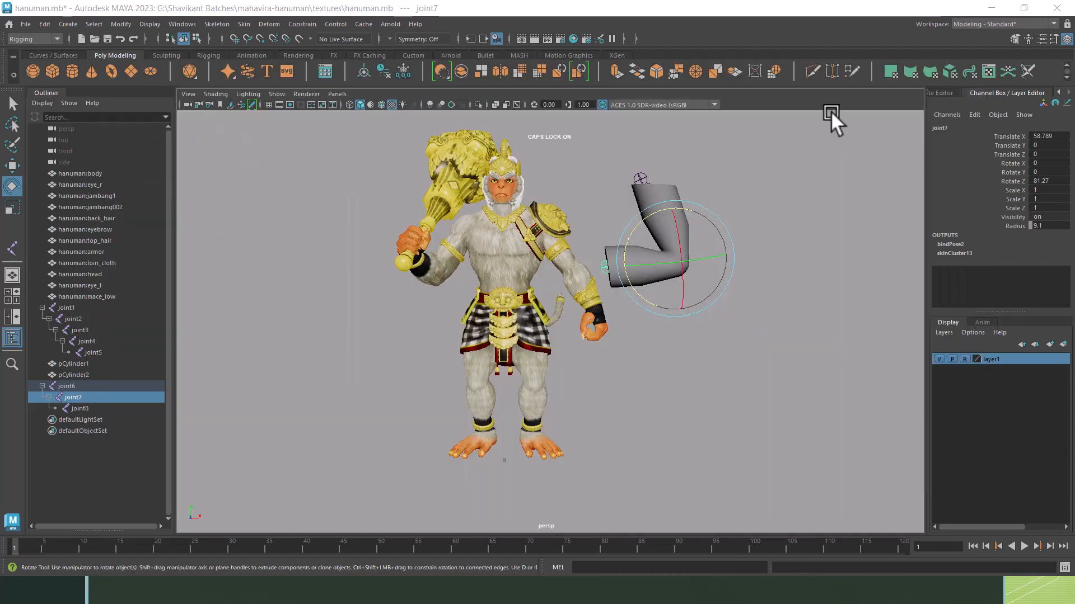
key("alt+Tab")
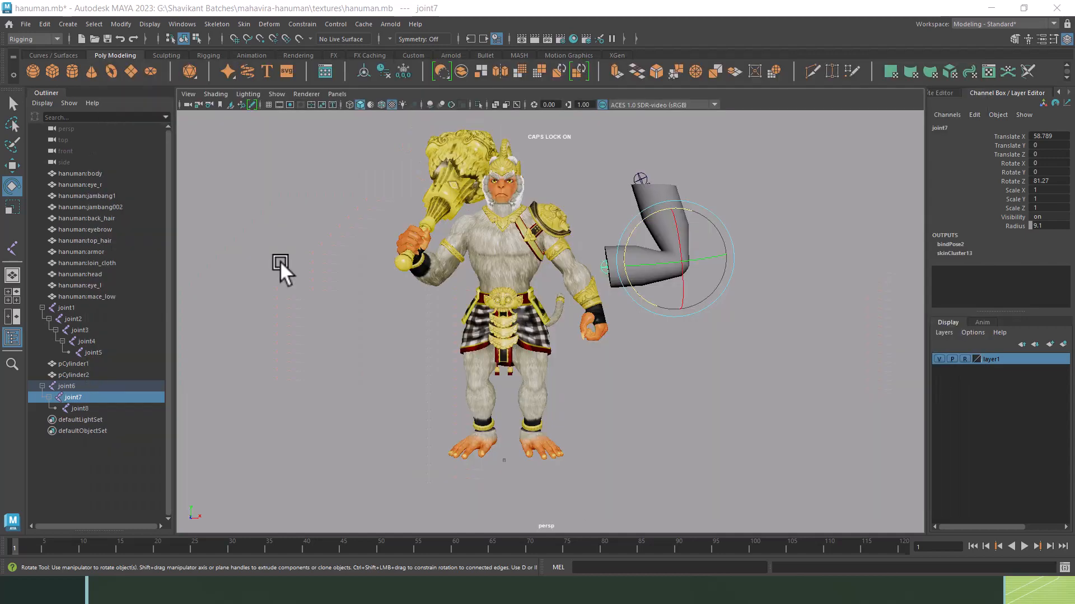